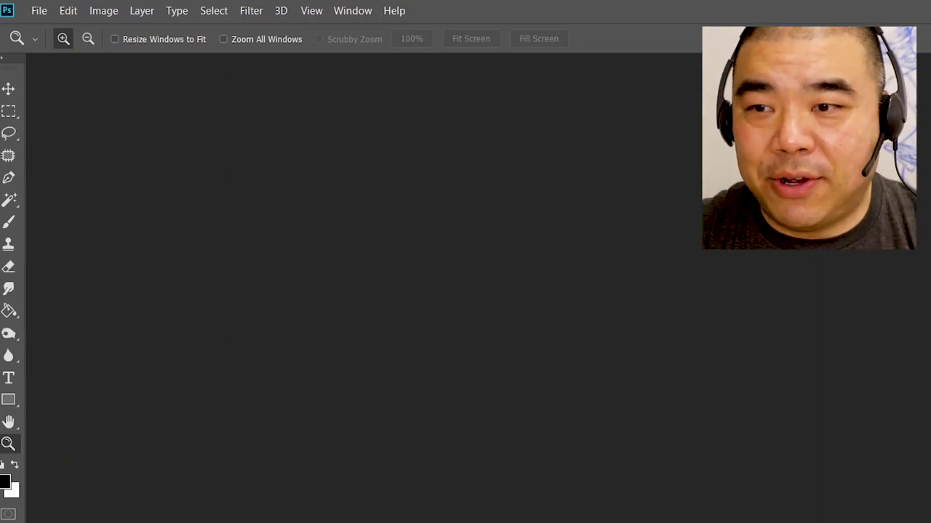
- Start a WIA image import that opens acquired images, using the Epson Stylus CX4600/CX4500 scanner as the device
click(39, 11)
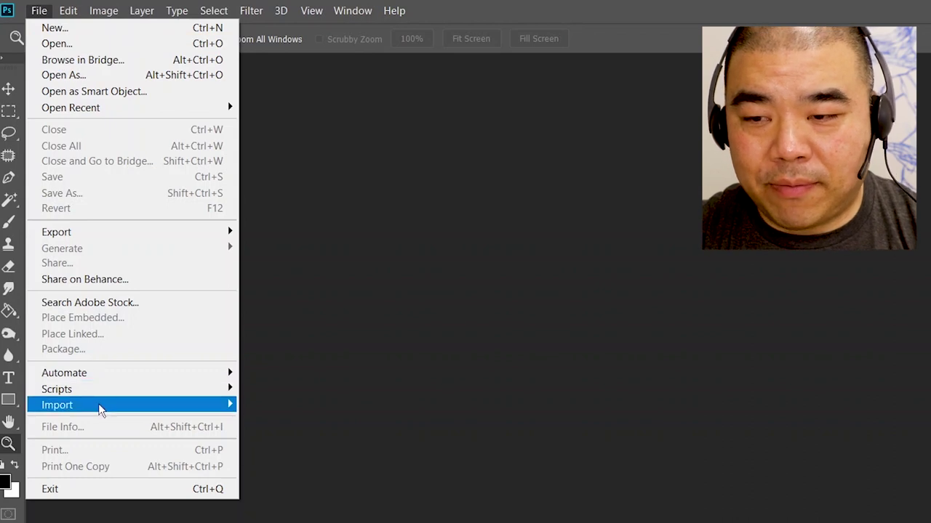
mouse_move(109, 411)
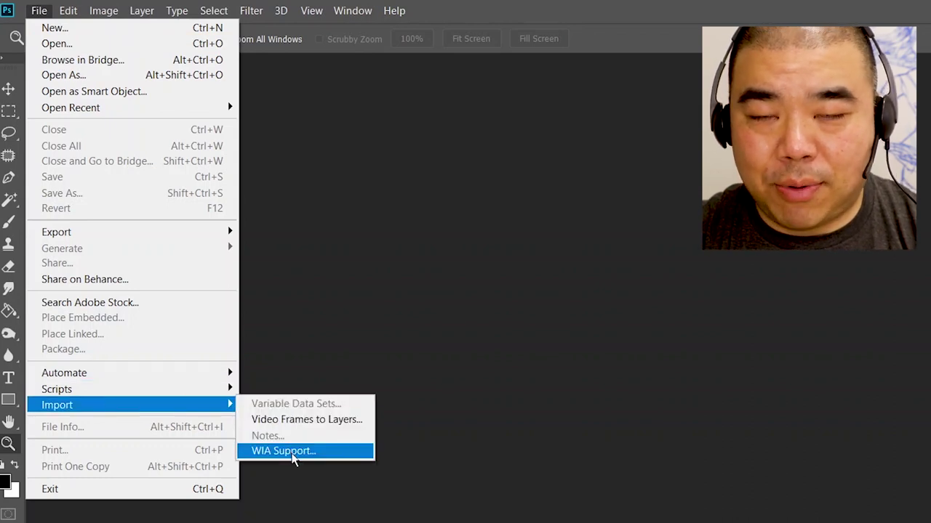
click(293, 453)
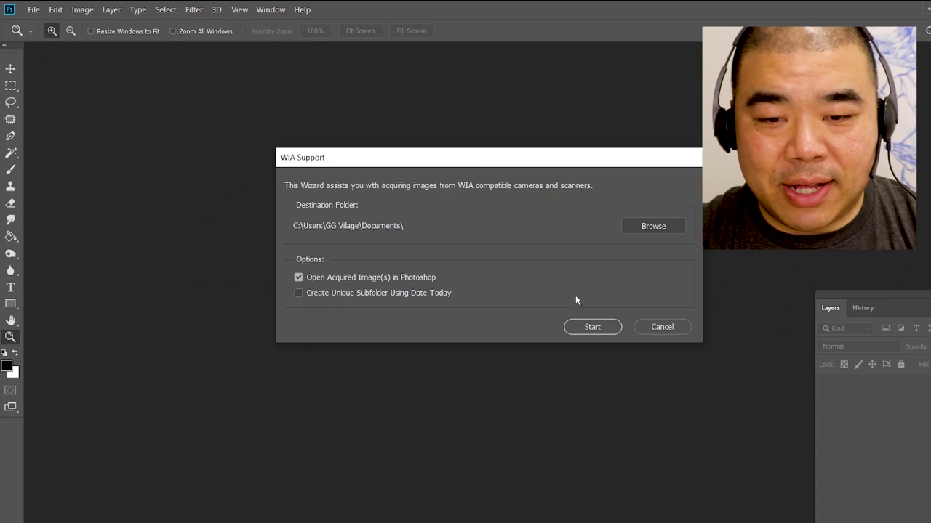
click(587, 329)
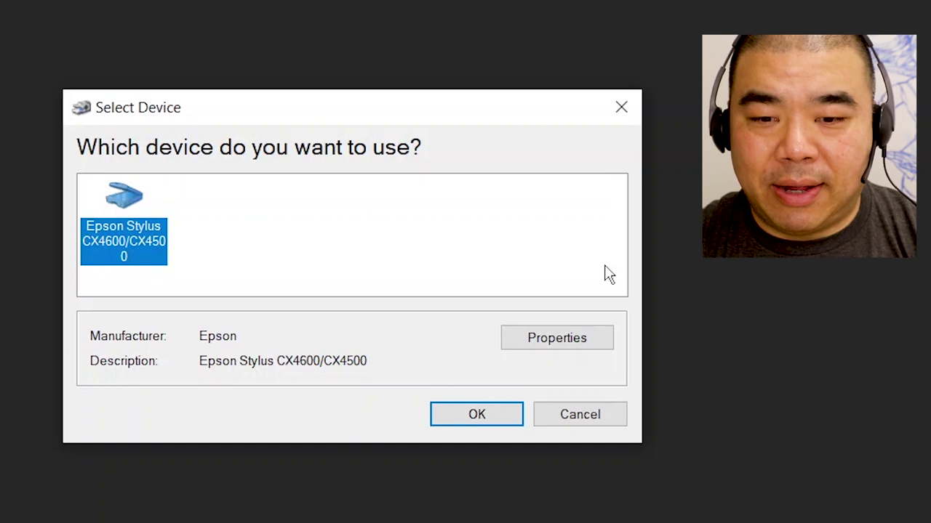
click(461, 411)
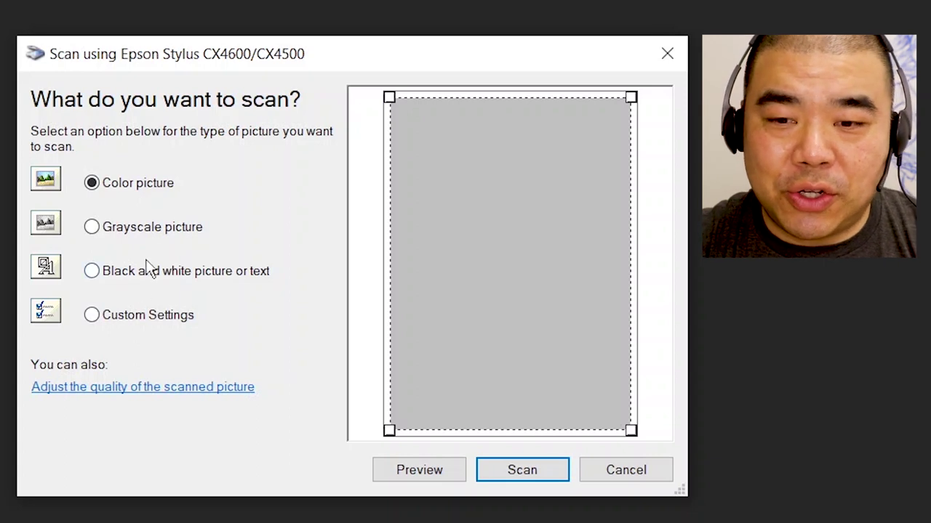
- Choose custom settings for the scan and set its resolution to 400 DPI in the quality properties
click(123, 325)
click(141, 388)
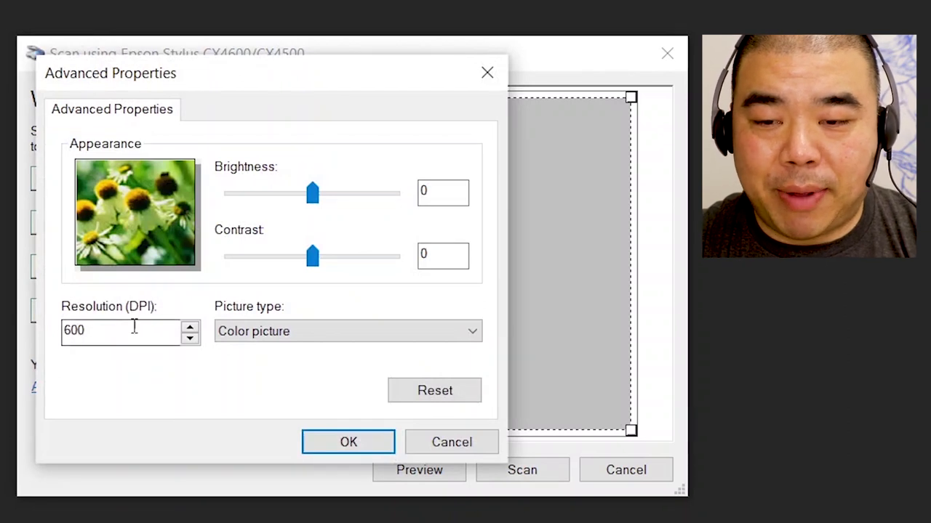
click(190, 339)
double_click(190, 339)
double_click(168, 330)
text(2)
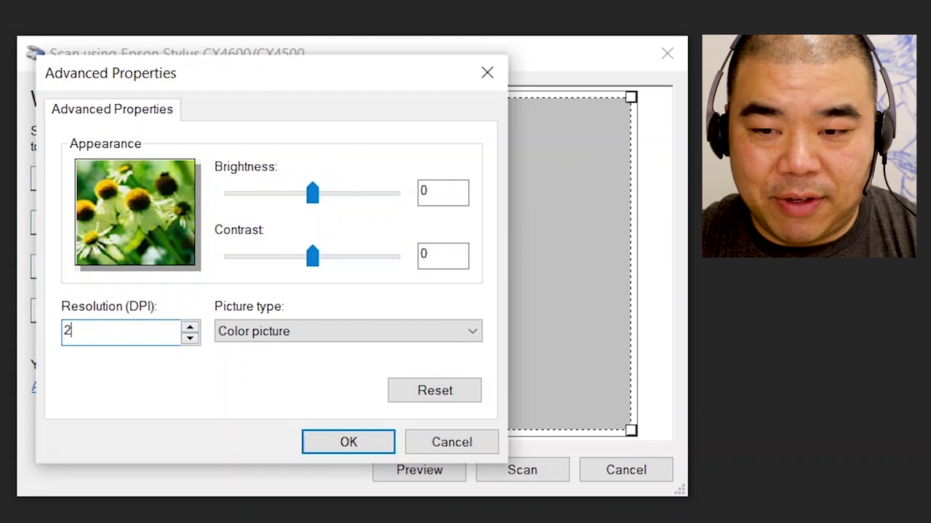
double_click(87, 330)
text(4)
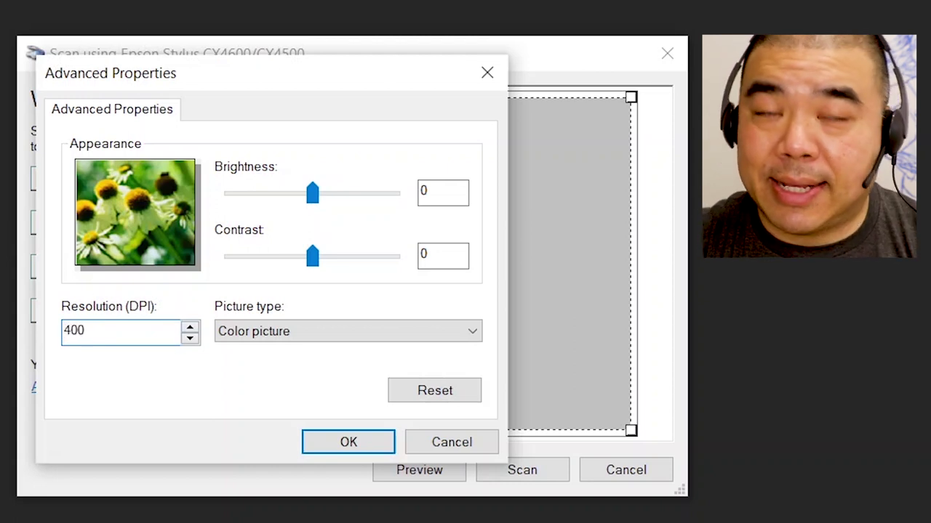
- Set the scan resolution to 600 DPI with Color picture as the picture type, and accept the properties
double_click(113, 334)
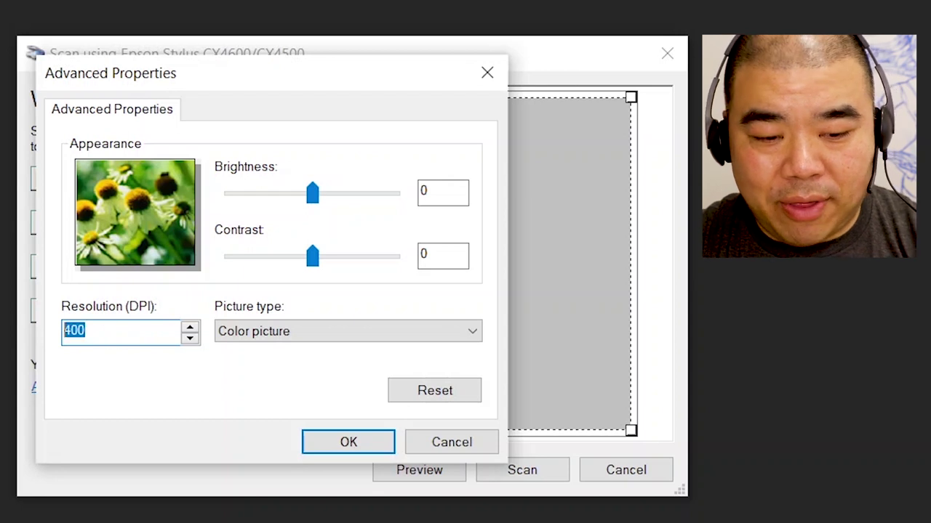
text(6)
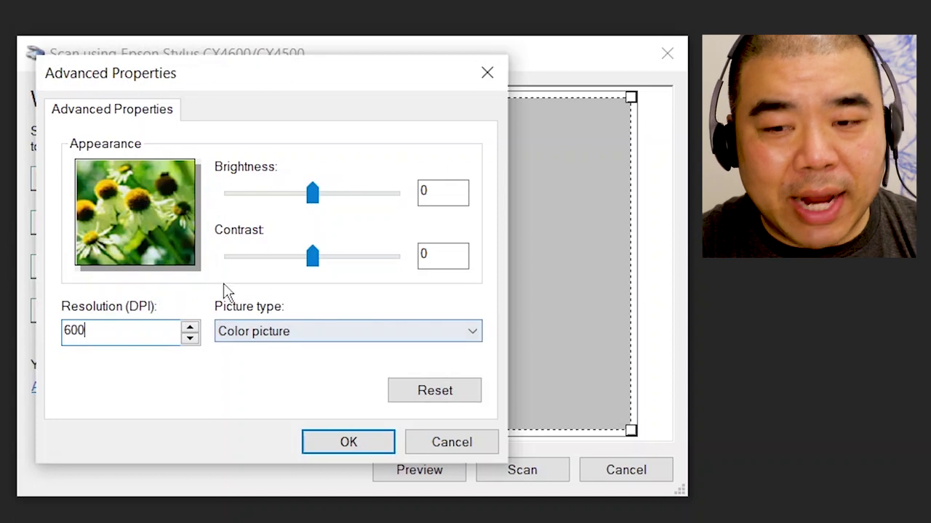
click(436, 332)
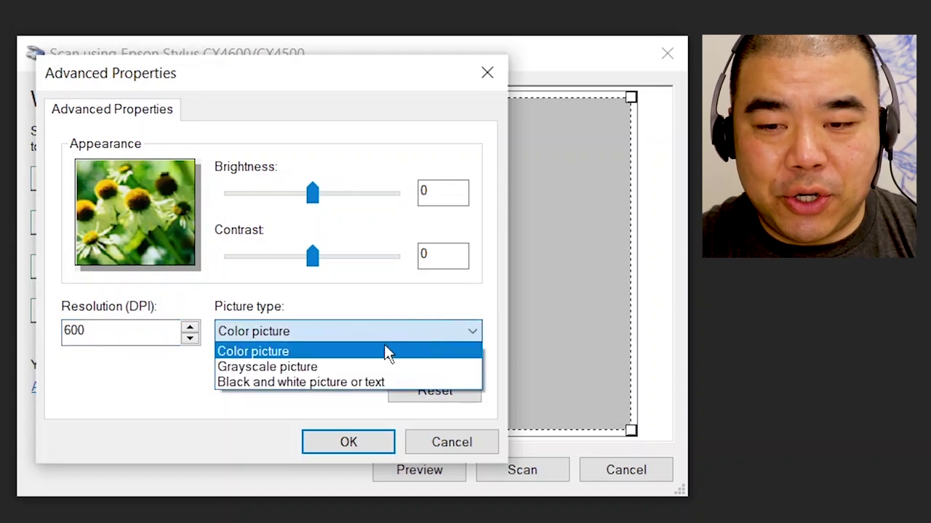
click(331, 355)
click(336, 441)
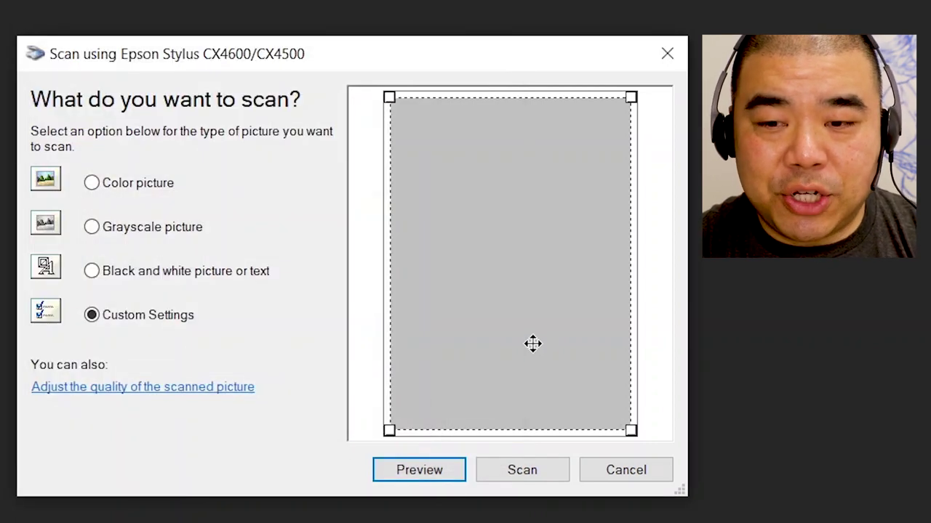
- Try to extend the scan area outward from its upper-right corner and run the scan
mouse_move(631, 97)
mouse_down()
mouse_move(575, 234)
mouse_move(630, 97)
mouse_up()
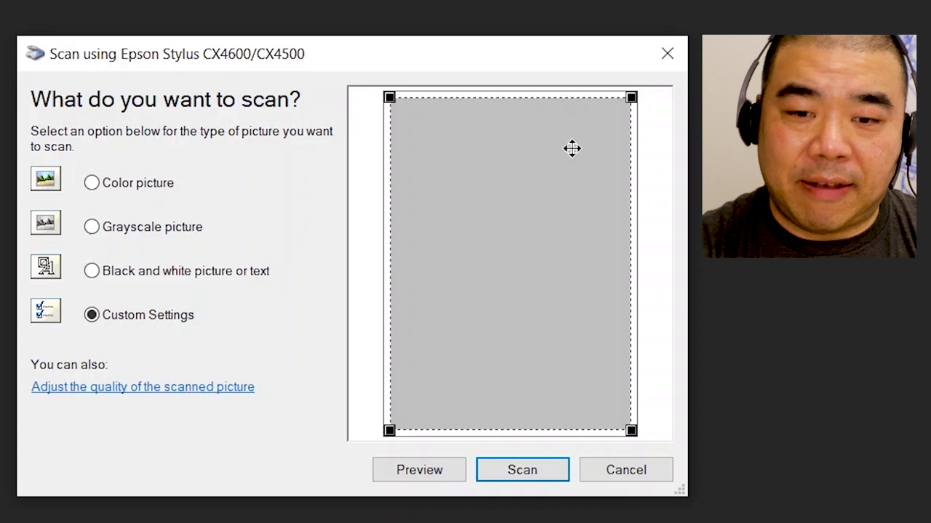
drag(629, 97, 680, 72)
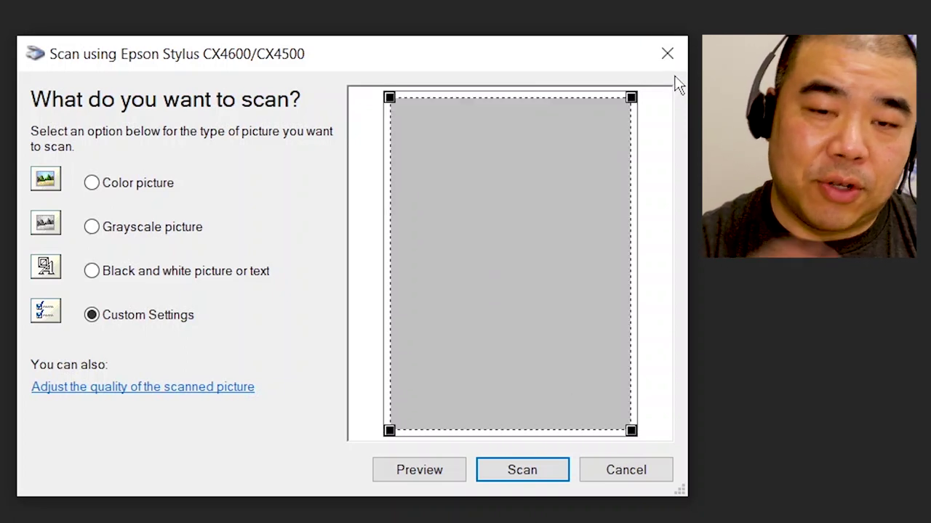
click(500, 481)
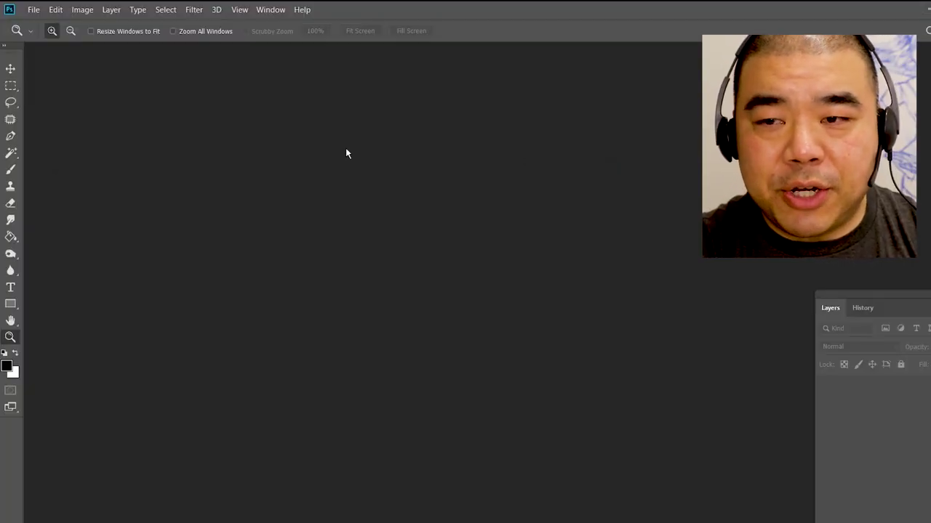
- Open the two scanned page images 1 and 2 together
click(33, 11)
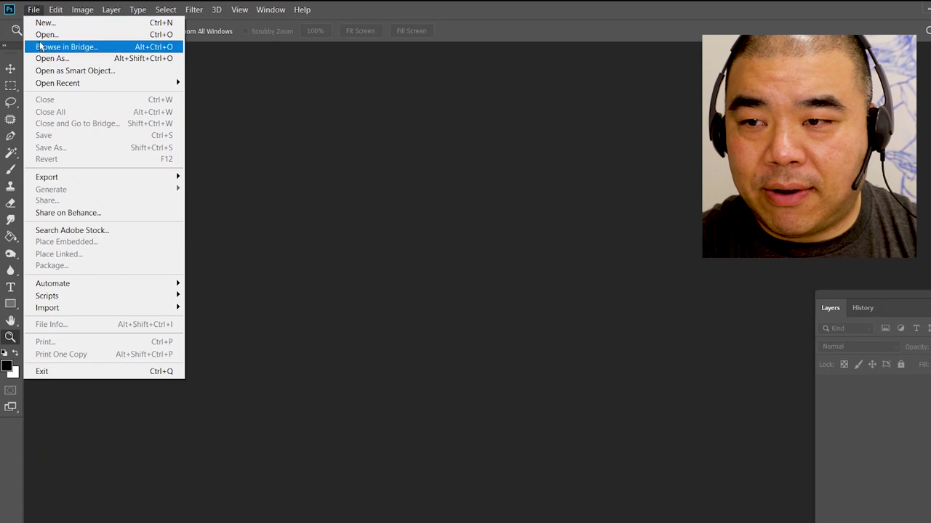
click(44, 34)
drag(208, 166, 269, 112)
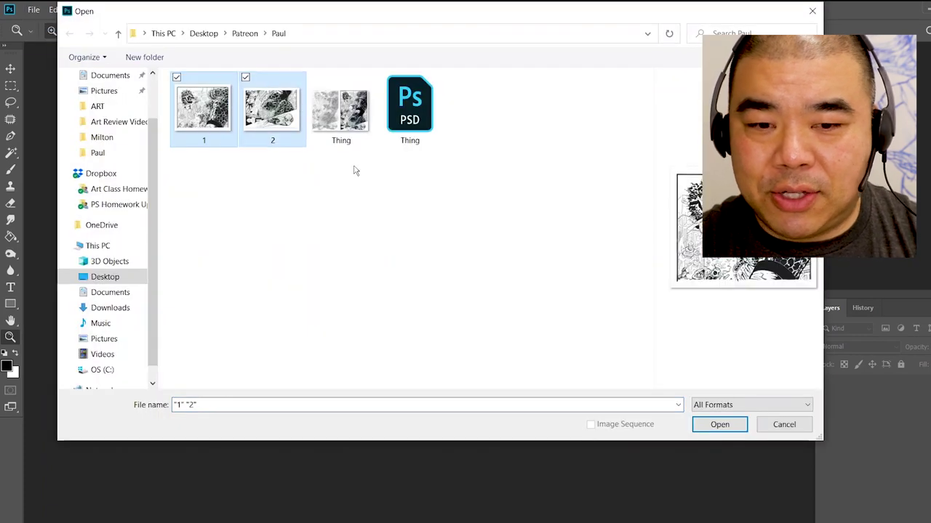
click(714, 425)
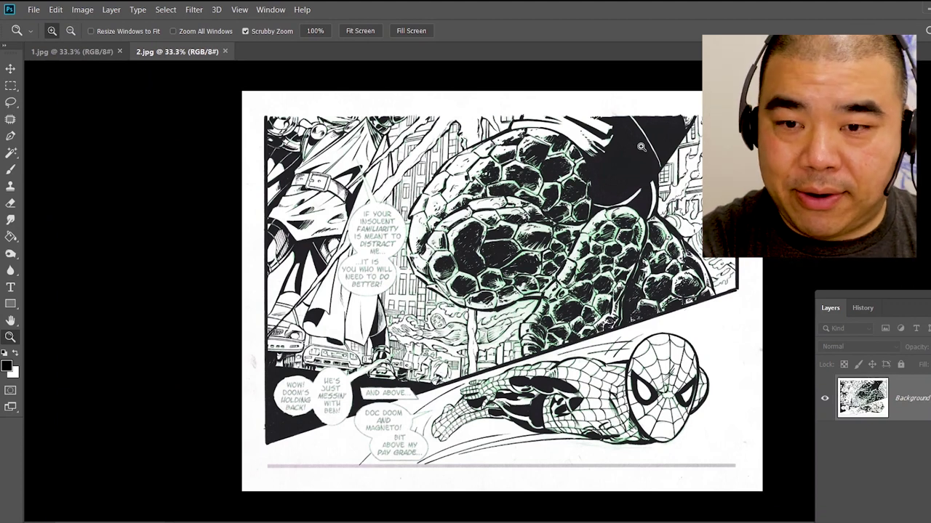
- Check the image size and resolution of 1.jpg
click(94, 53)
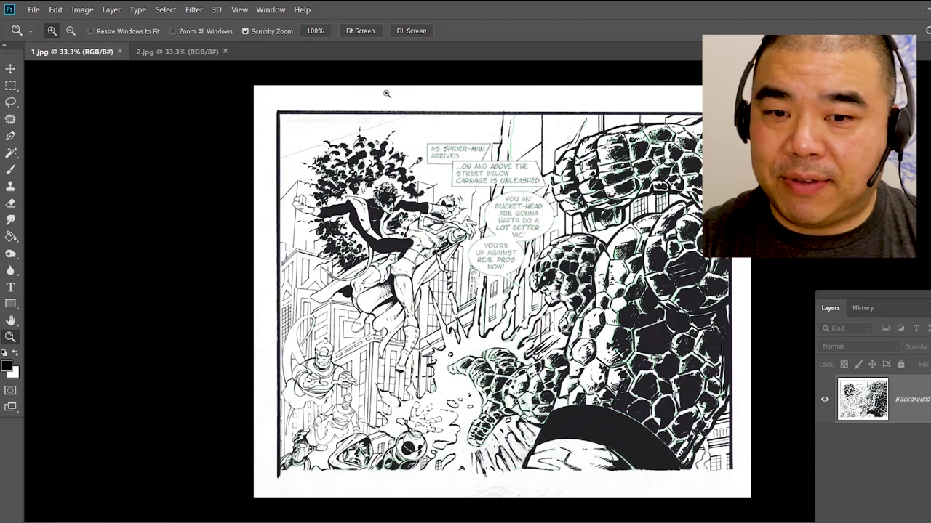
click(83, 12)
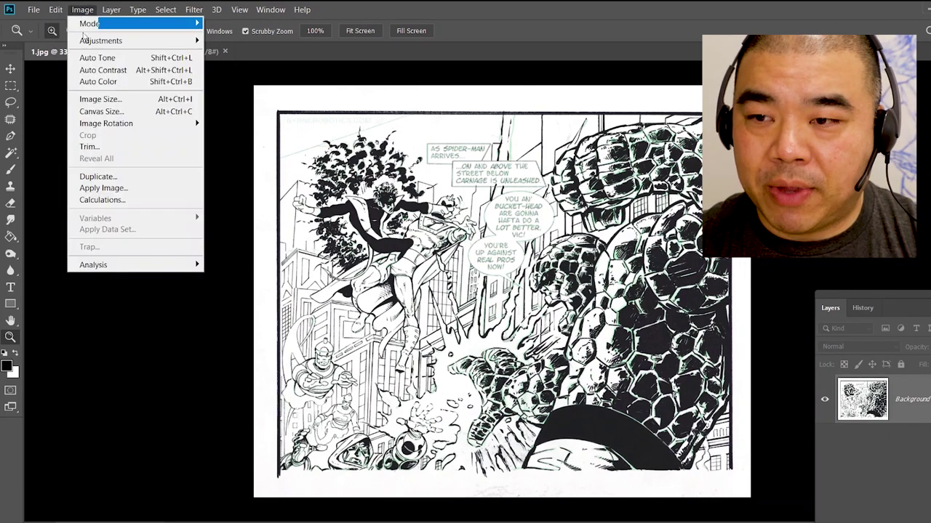
click(90, 98)
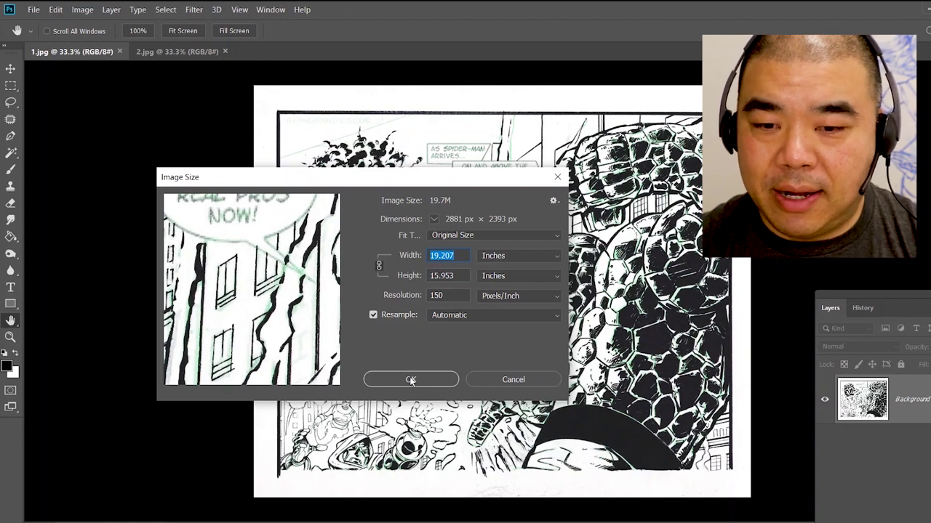
click(496, 379)
key(z)
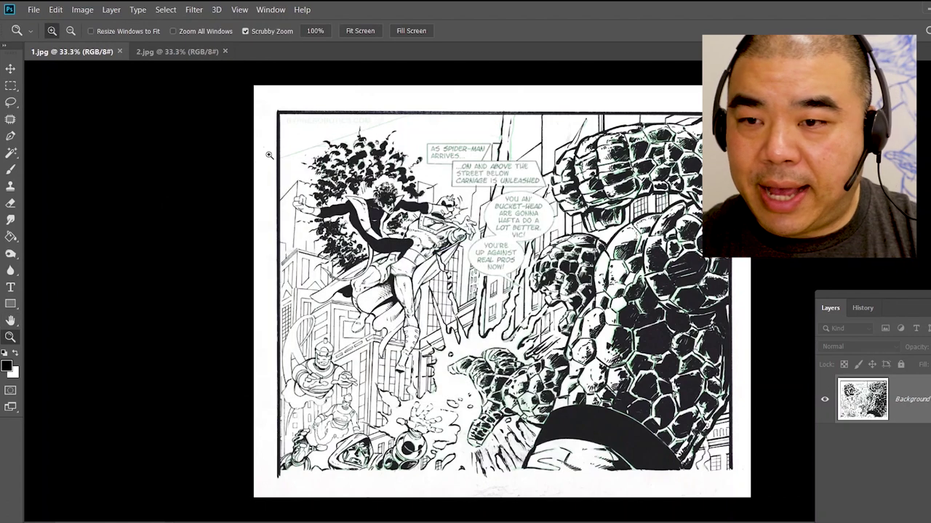
- Check the image size and resolution of 2.jpg for comparison with the first scan
click(185, 52)
click(83, 9)
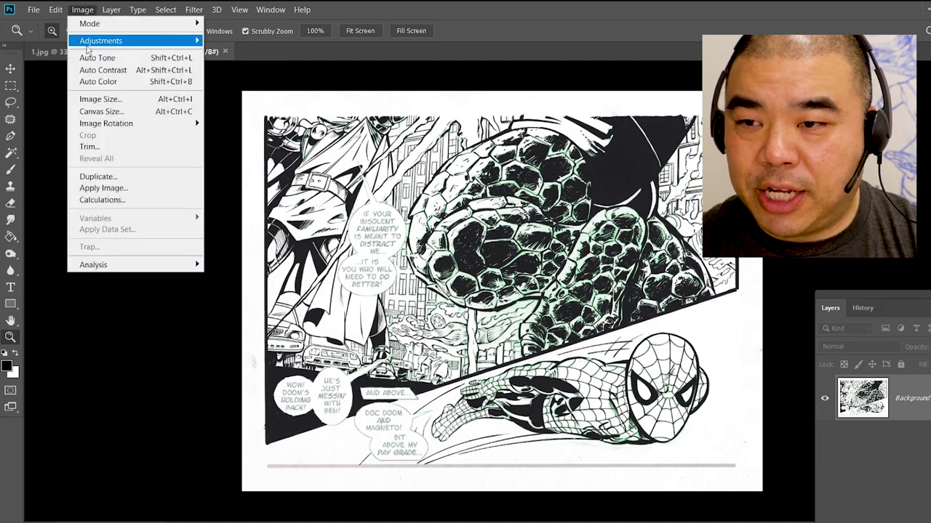
click(95, 98)
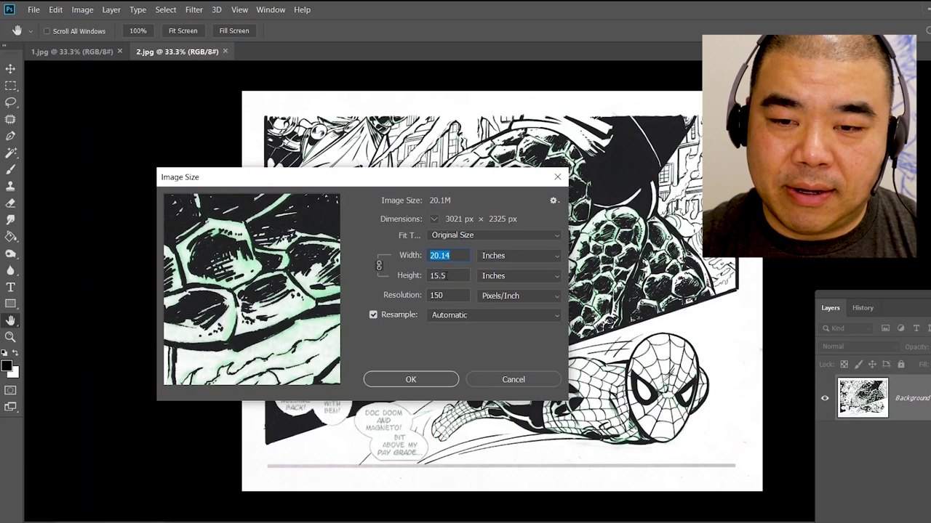
click(494, 380)
key(z)
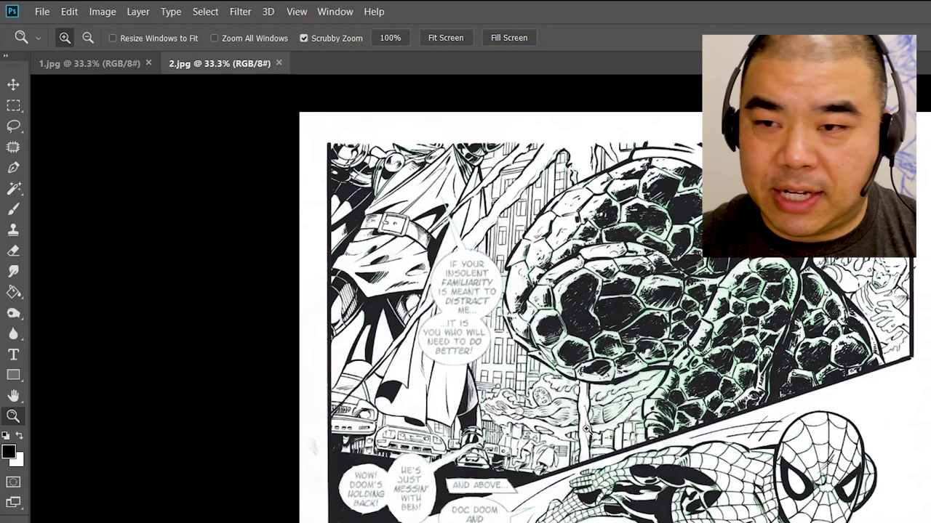
- Return to 1.jpg and review its width and height in inches again
click(109, 63)
click(103, 11)
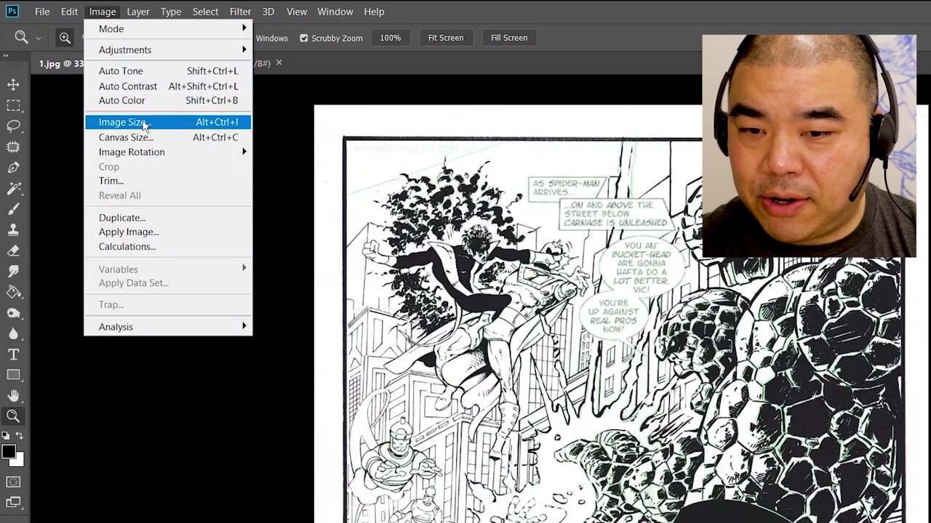
click(144, 123)
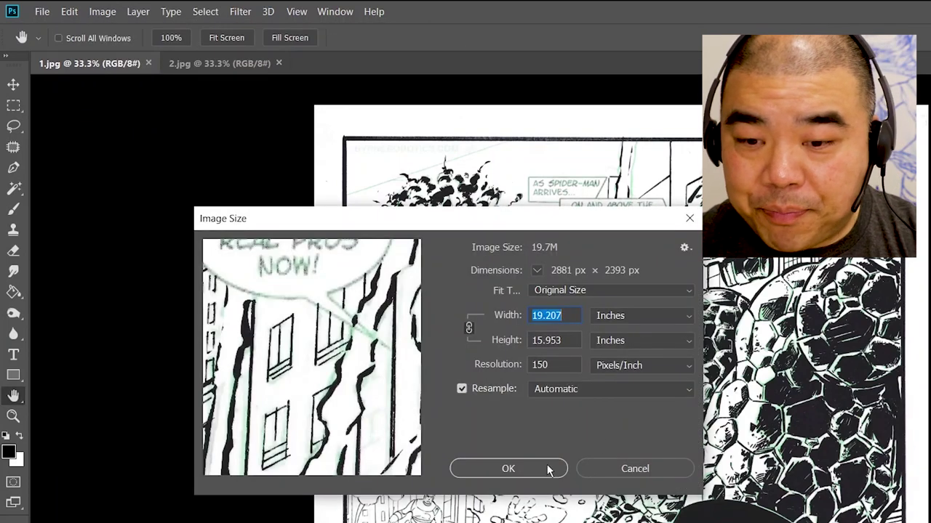
click(508, 469)
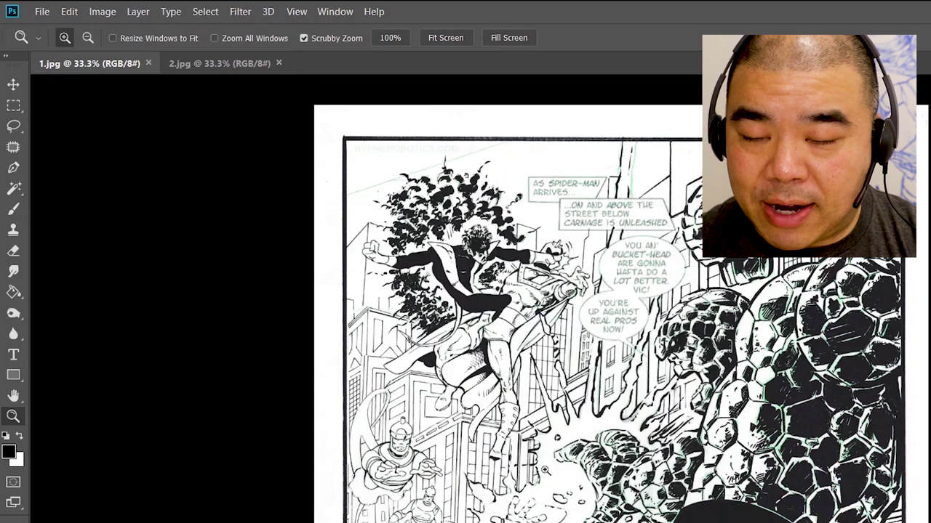
click(102, 10)
click(121, 123)
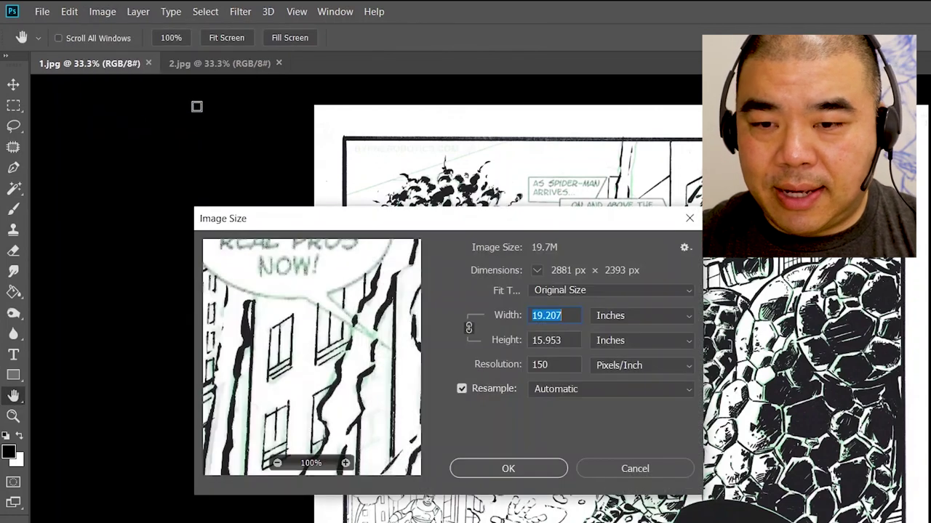
click(617, 470)
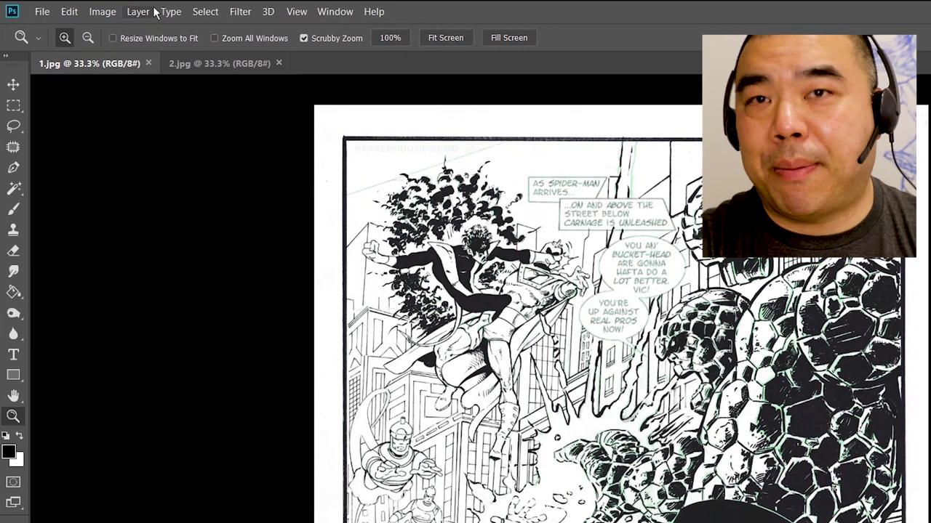
- Enlarge the canvas of 1.jpg to a height of 32 inches, anchored at the top so the extra space goes below
click(101, 11)
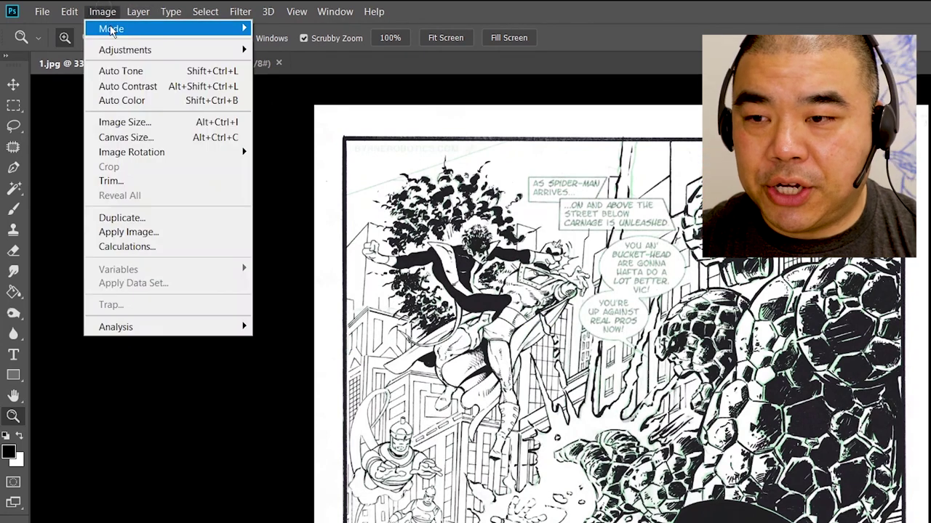
click(127, 138)
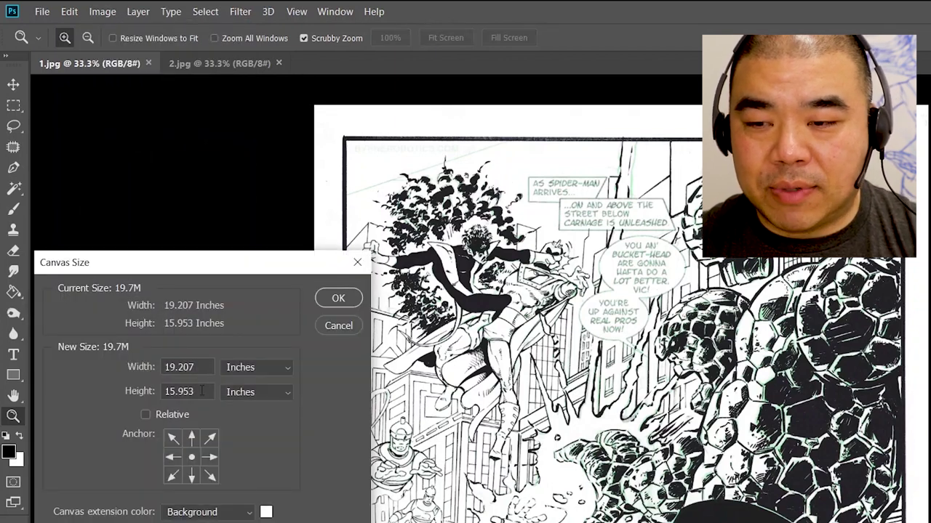
drag(204, 392, 149, 390)
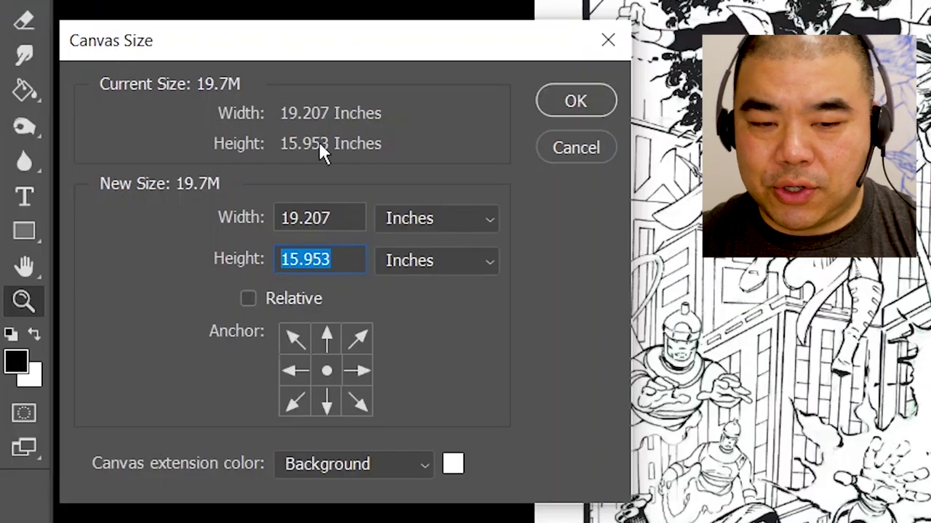
text(32)
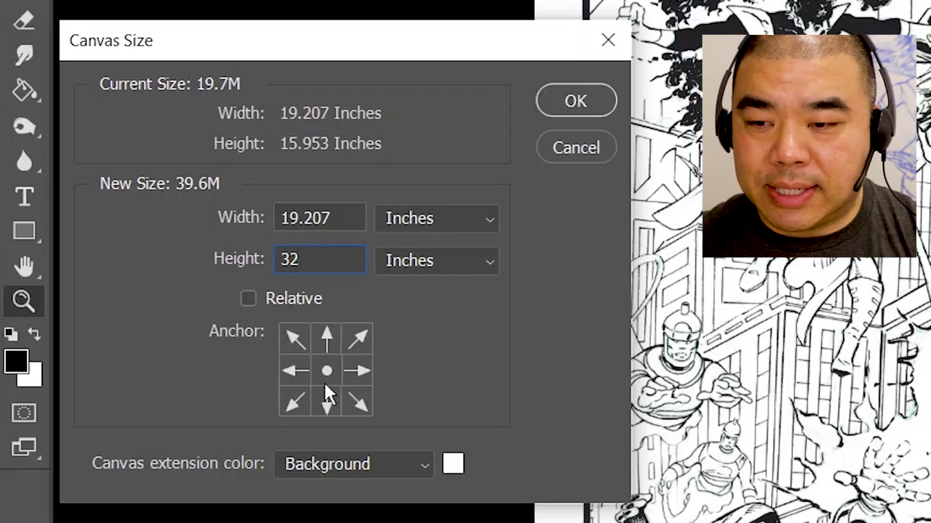
click(327, 340)
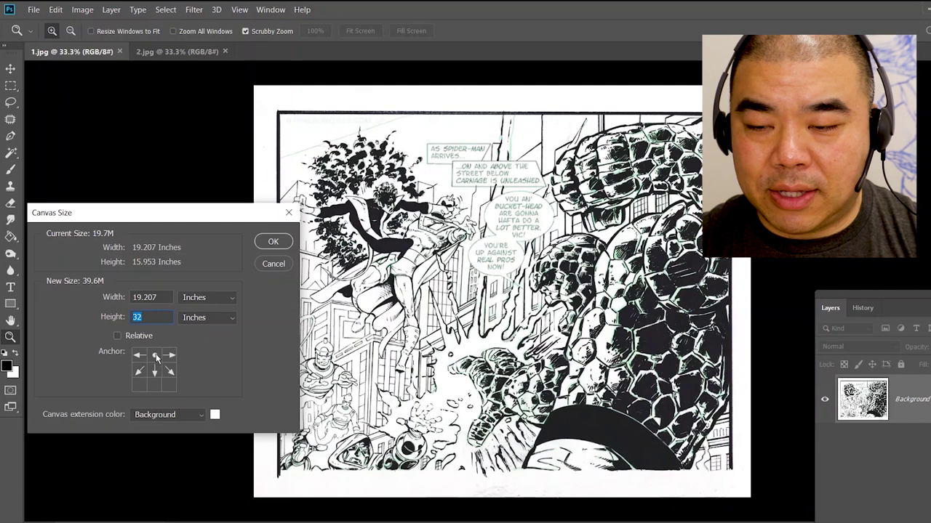
click(287, 245)
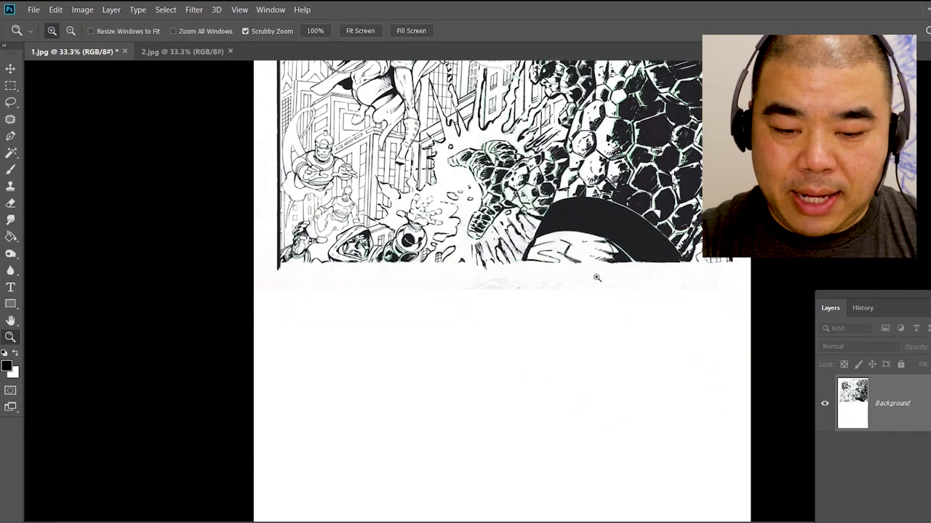
key(ctrl+0)
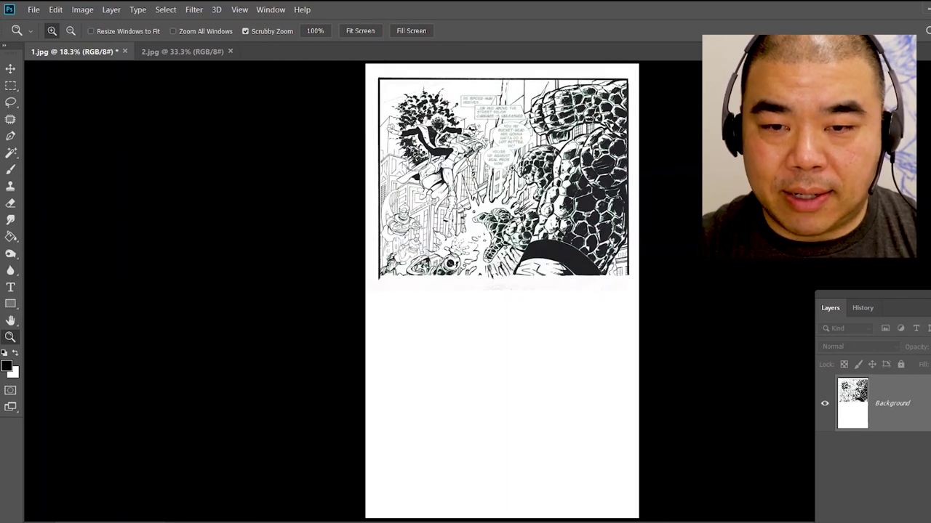
- Switch to 2.jpg and frame its artwork with a rectangular selection
click(199, 55)
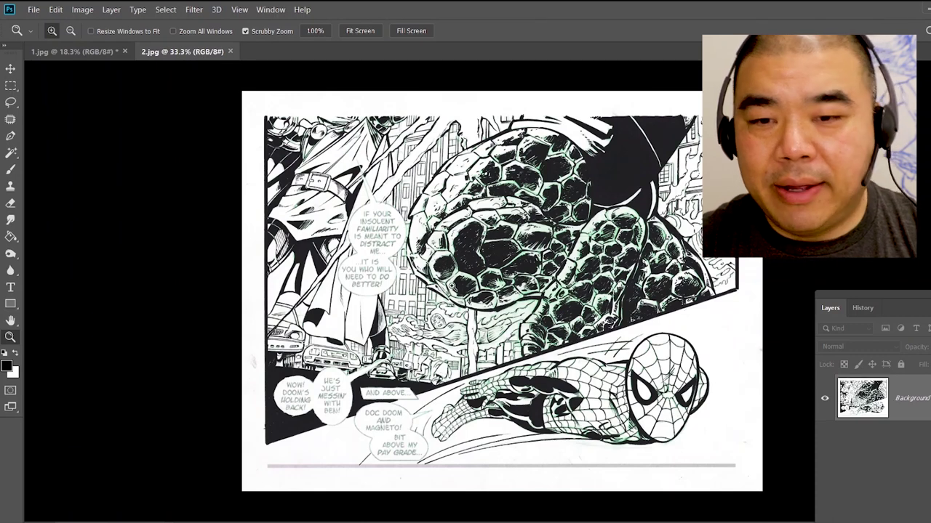
key(m)
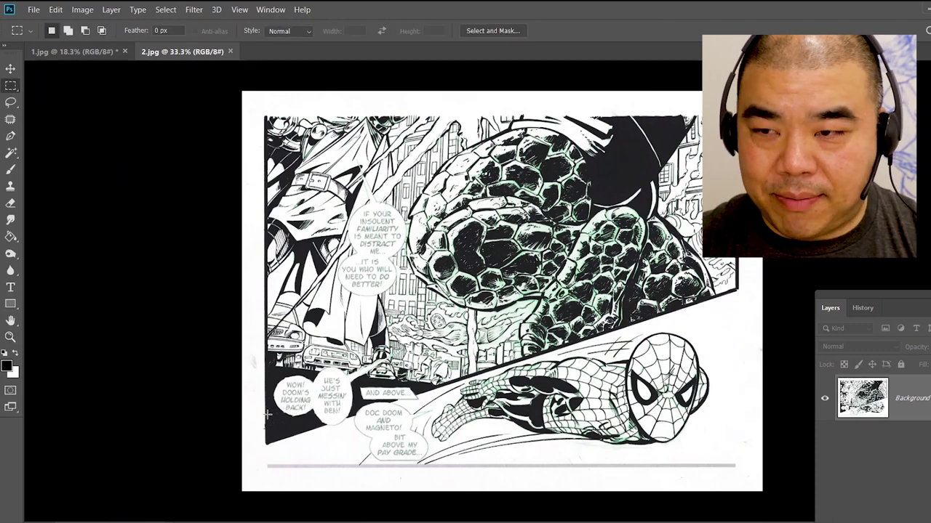
drag(248, 478, 757, 114)
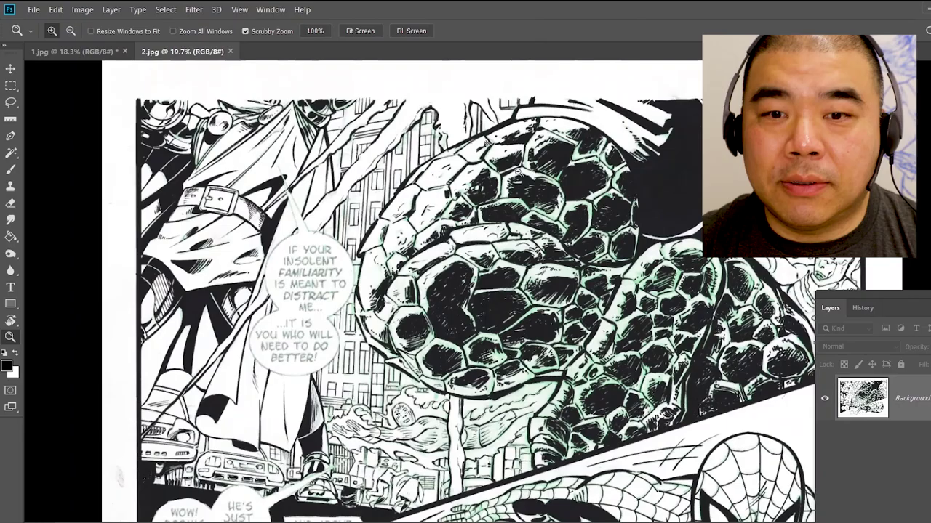
- Try to trace the left panel border of 2.jpg with the Ruler tool to find its tilt
drag(522, 193, 513, 217)
click(10, 119)
key(z)
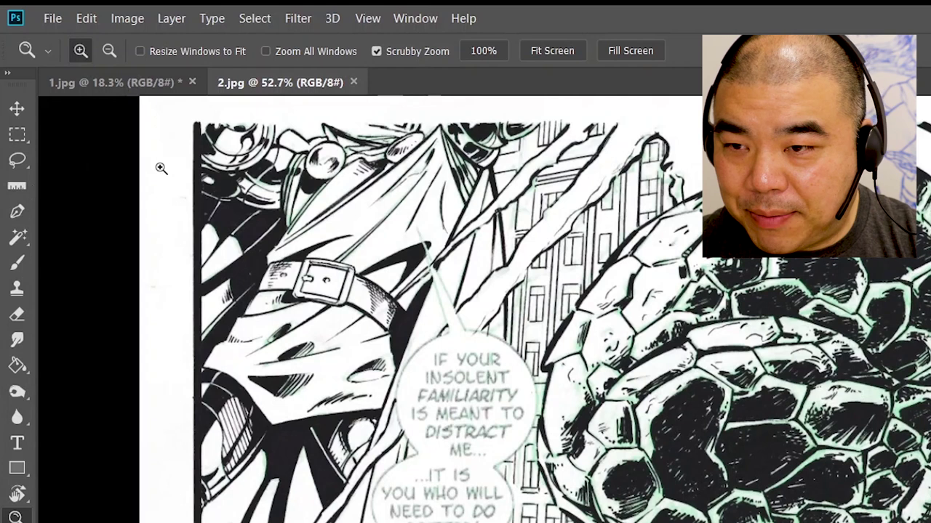
click(21, 194)
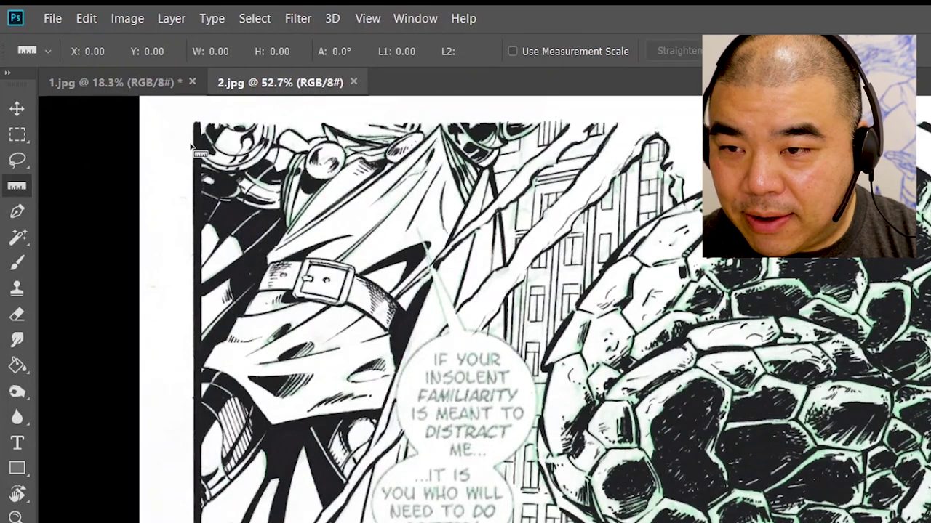
drag(190, 146, 205, 522)
drag(451, 257, 643, 433)
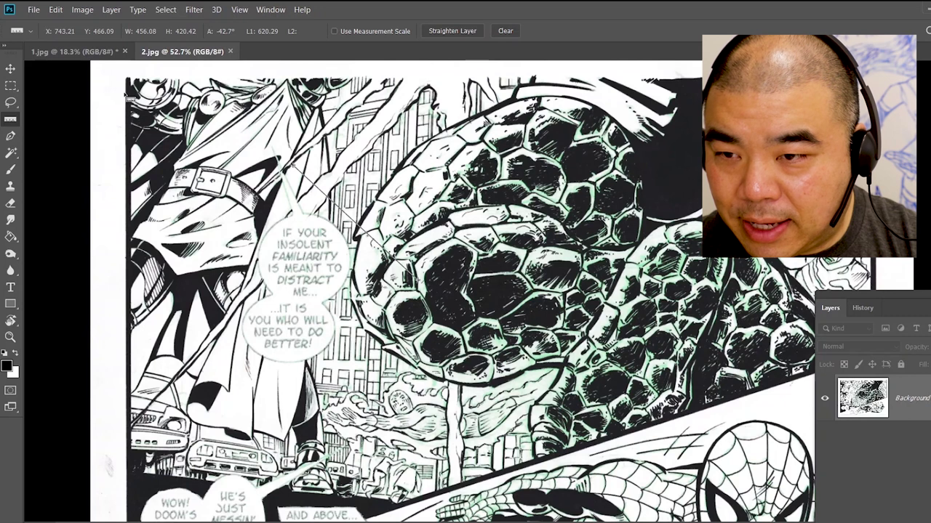
drag(125, 93, 127, 521)
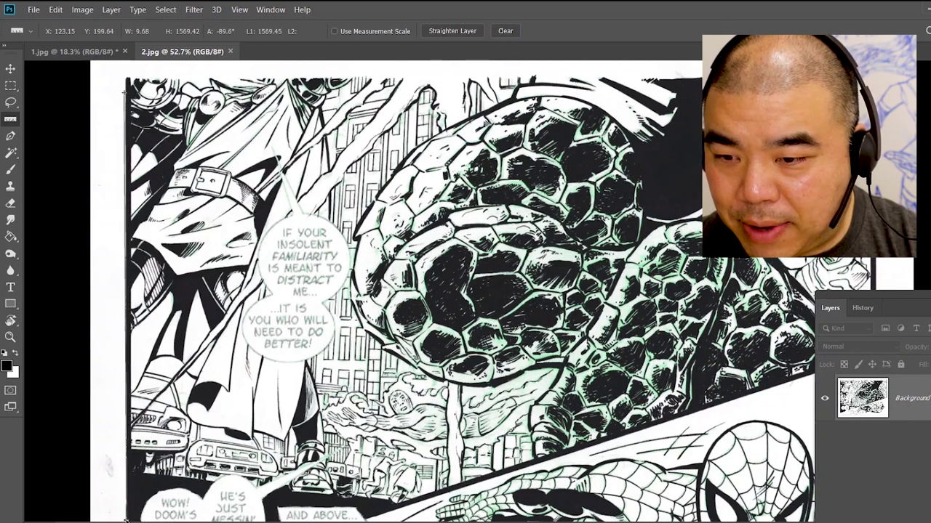
drag(177, 180, 243, 211)
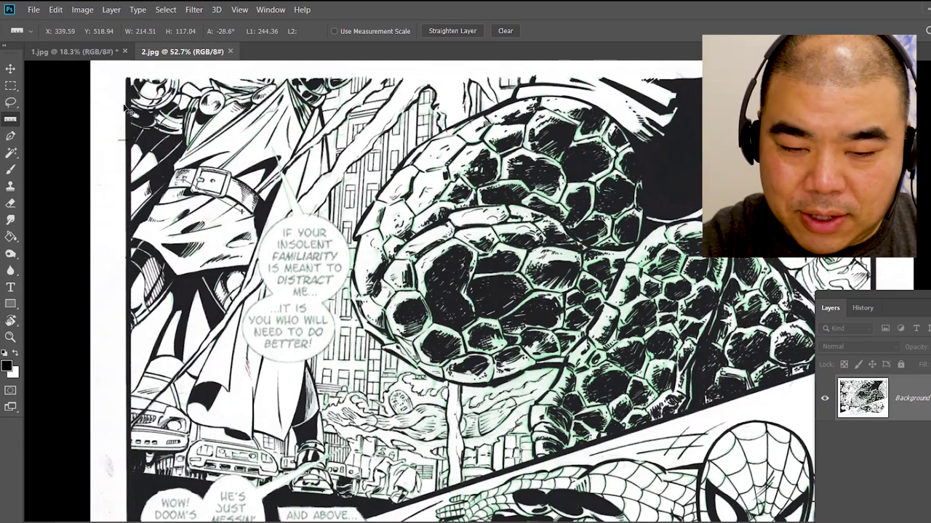
- Draw a ruler line precisely along the left panel border of 2.jpg and rotate the canvas 0.13° clockwise
key(ctrl+plus)
key(ctrl+plus)
drag(124, 108, 173, 119)
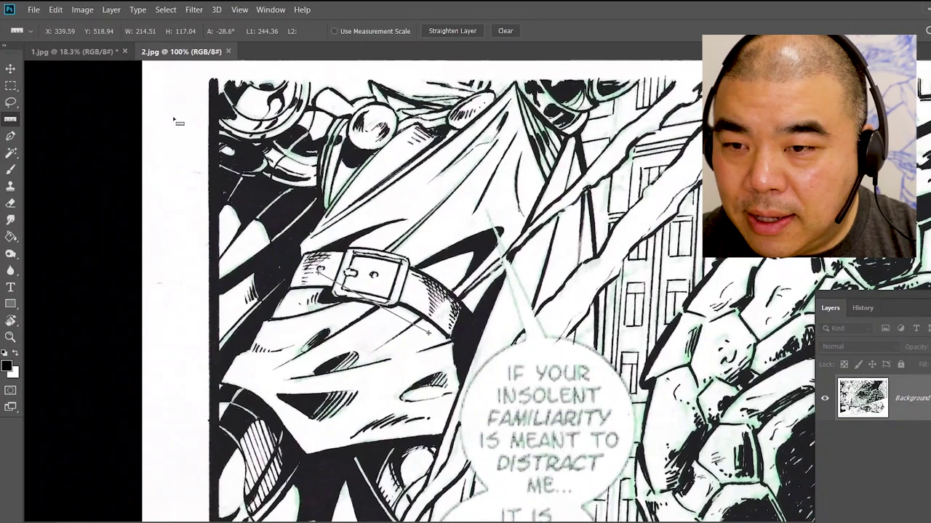
drag(209, 117, 210, 501)
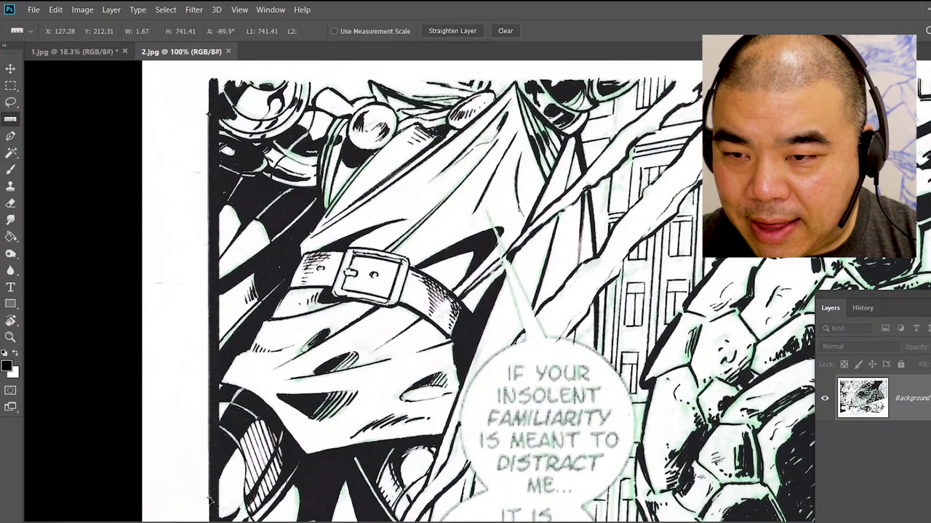
click(83, 10)
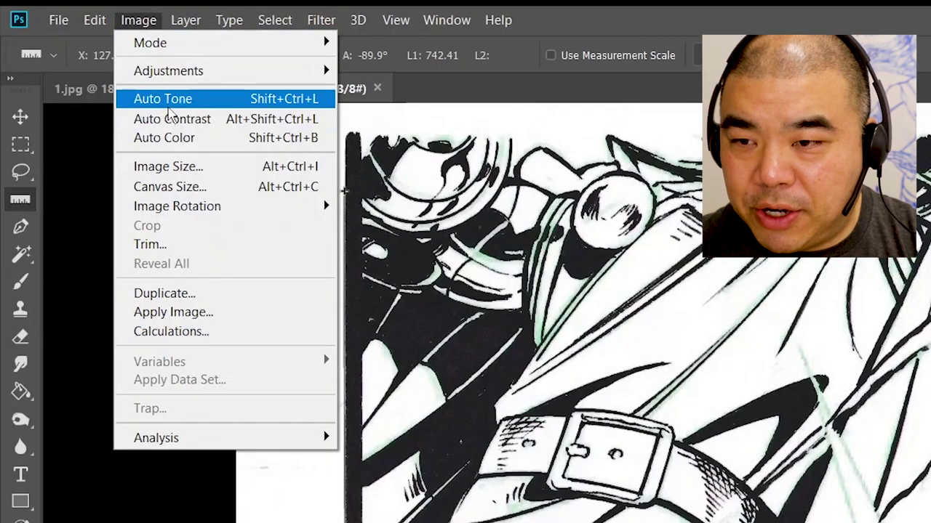
mouse_move(220, 210)
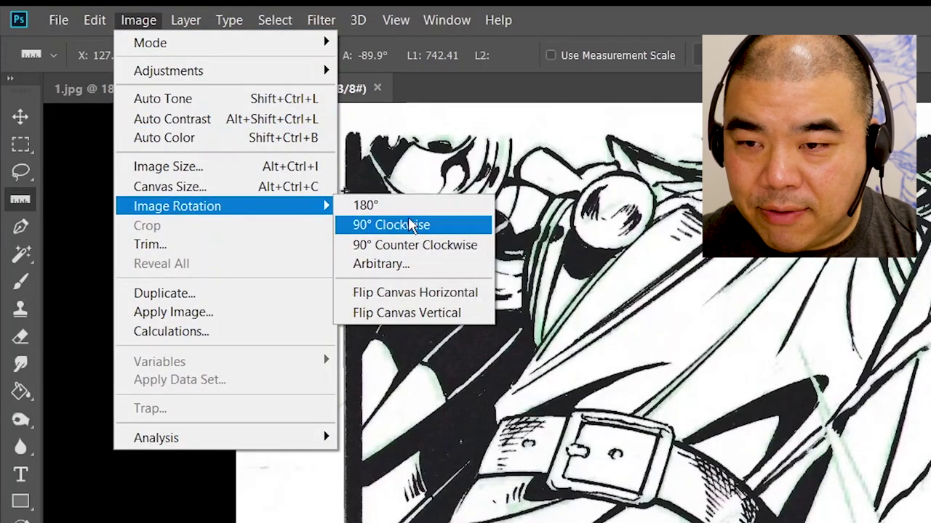
click(406, 268)
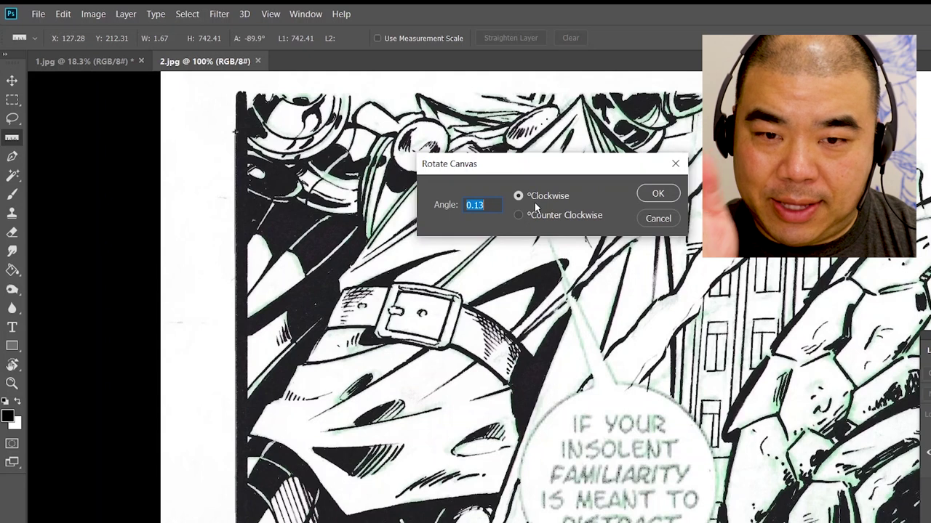
click(655, 195)
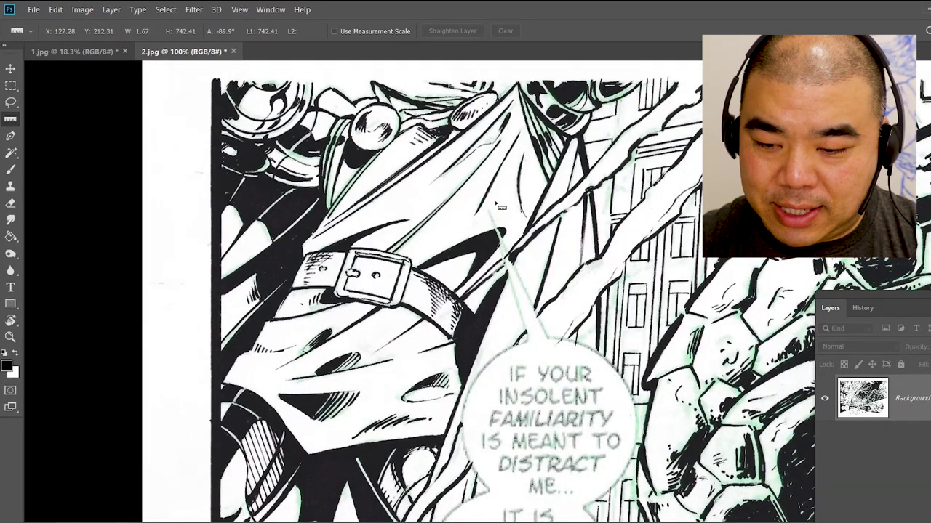
key(v)
drag(531, 209, 462, 203)
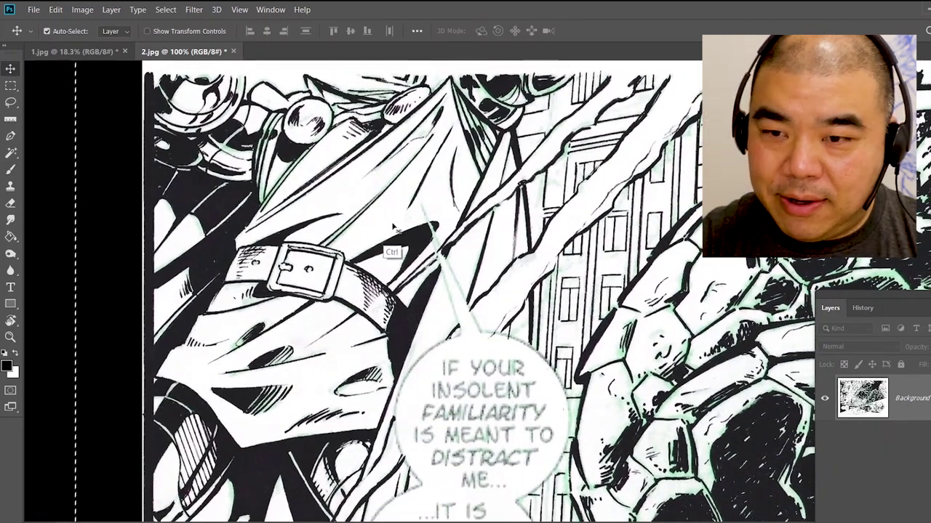
key(ctrl+z)
- Switch to 1.jpg and draw a ruler line down along its left panel border
click(101, 52)
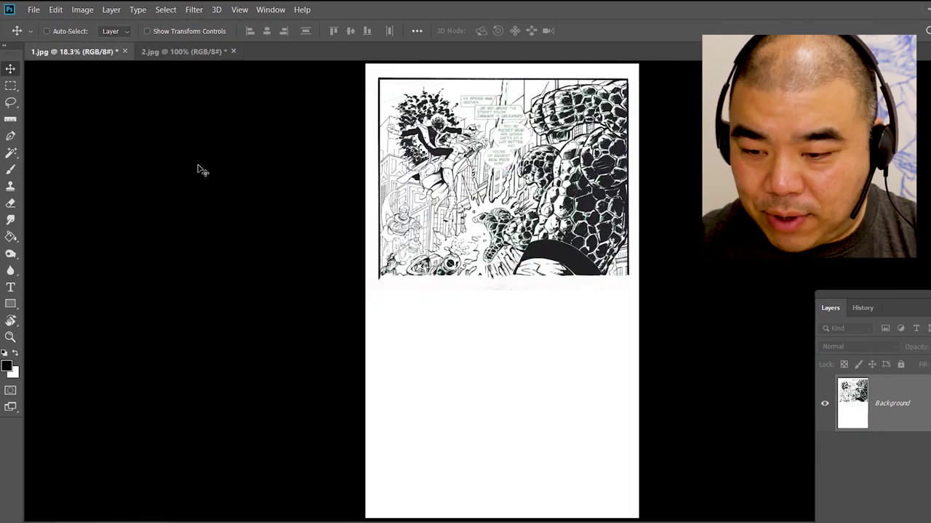
key(z)
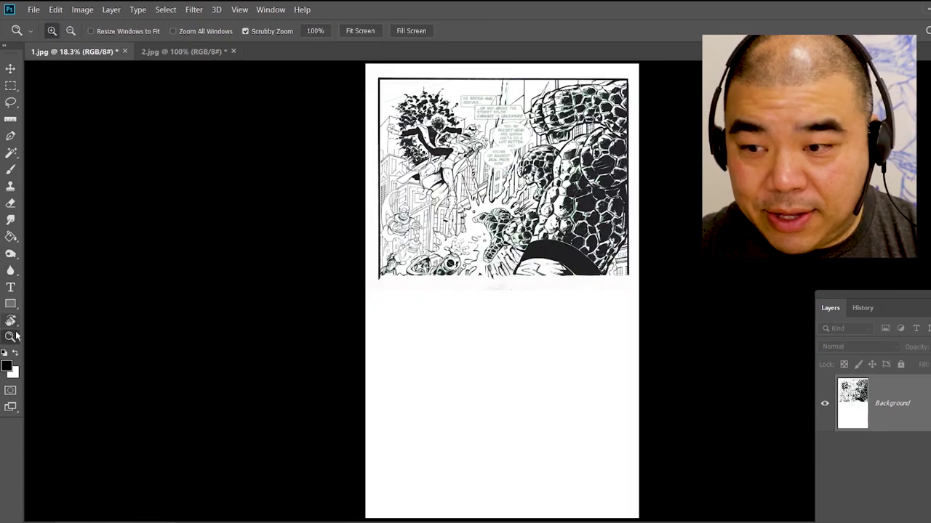
drag(385, 165, 437, 109)
click(15, 120)
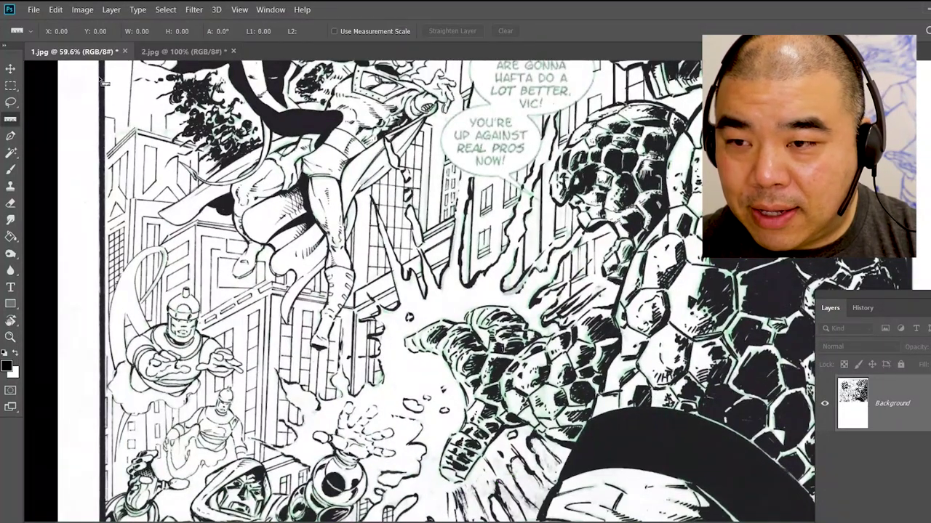
drag(104, 82, 99, 439)
- Straighten 1.jpg by rotating the canvas 0.28° clockwise to match the ruler line
click(82, 9)
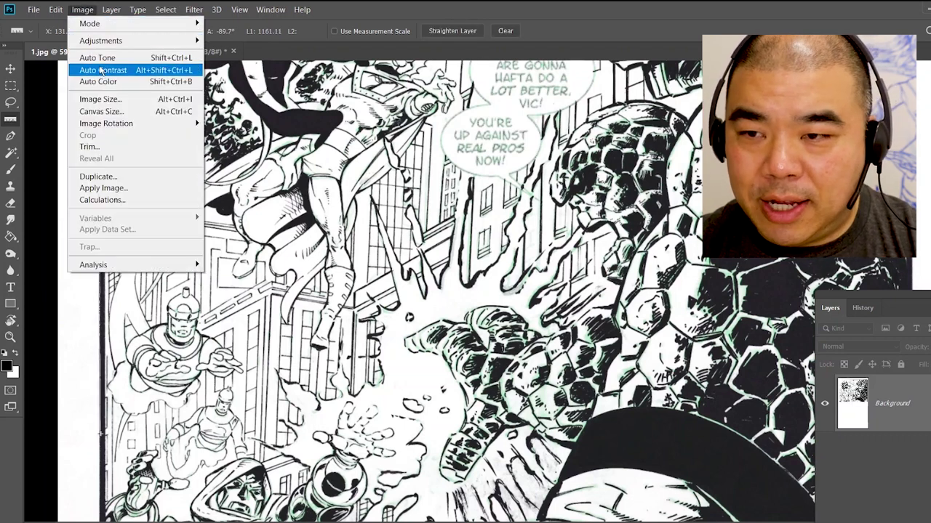
mouse_move(109, 124)
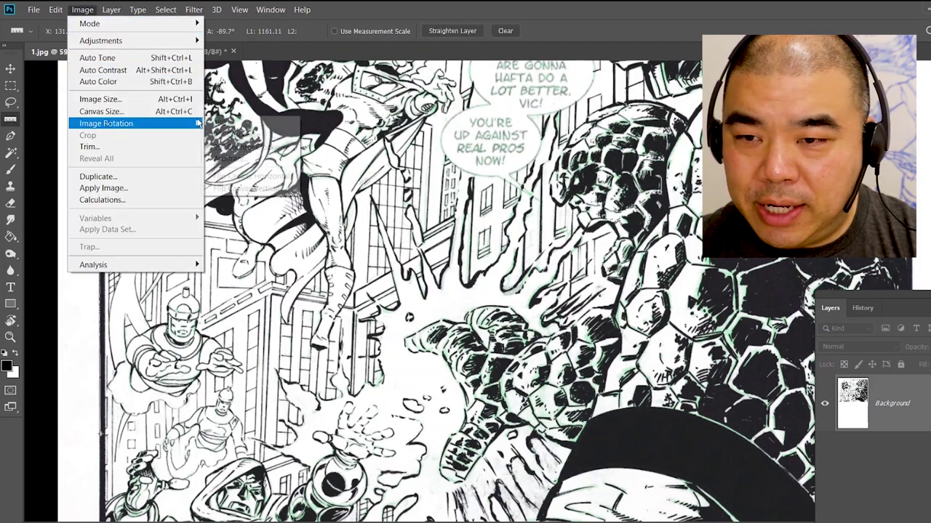
click(242, 159)
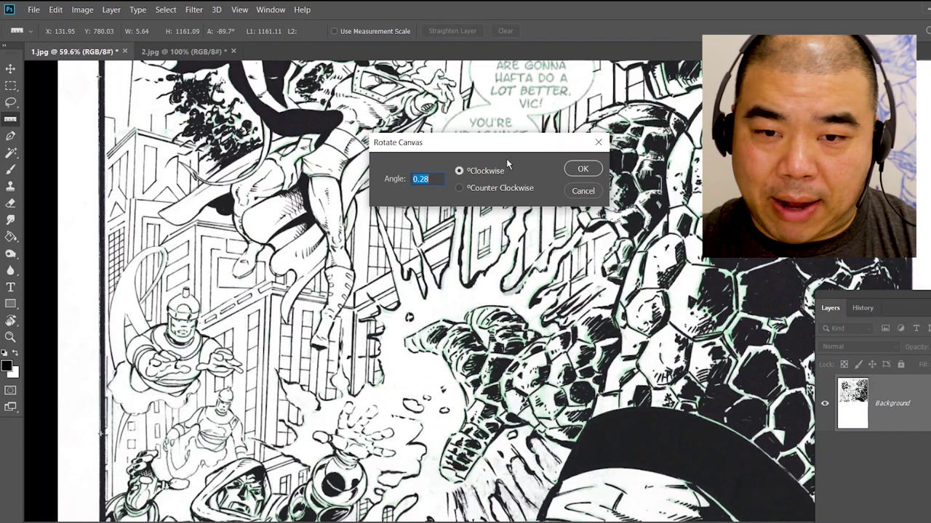
click(581, 169)
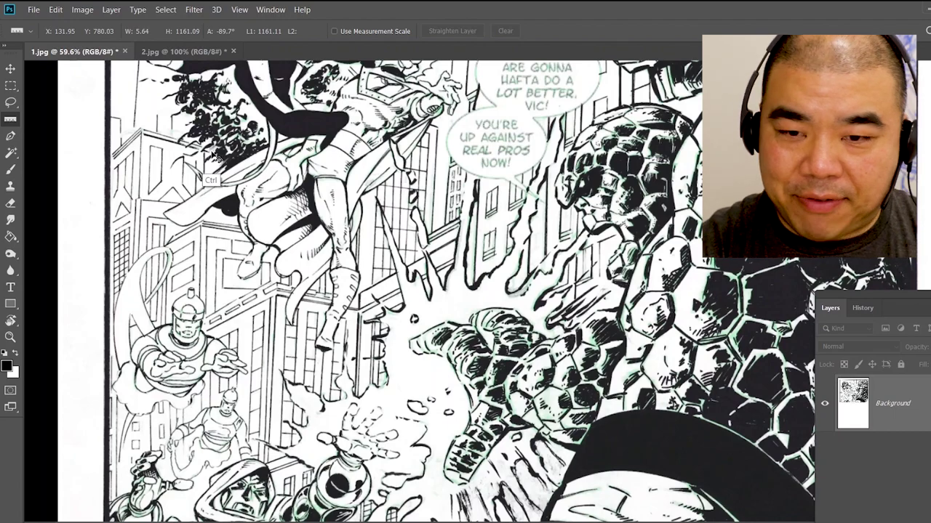
key(ctrl+minus)
key(ctrl+minus)
key(ctrl+minus)
key(ctrl+minus)
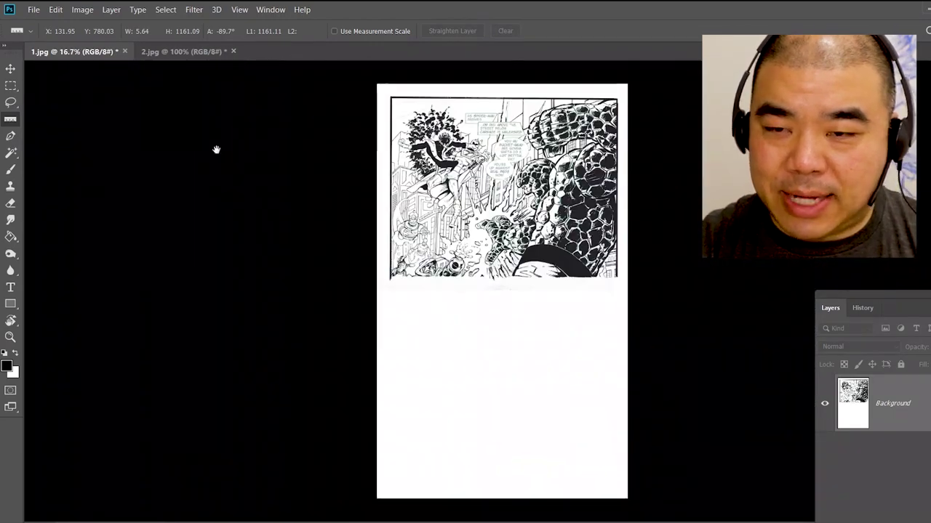
- Select the artwork of 2.jpg with a rectangular marquee starting at its upper edge, and copy it into 1.jpg
click(191, 53)
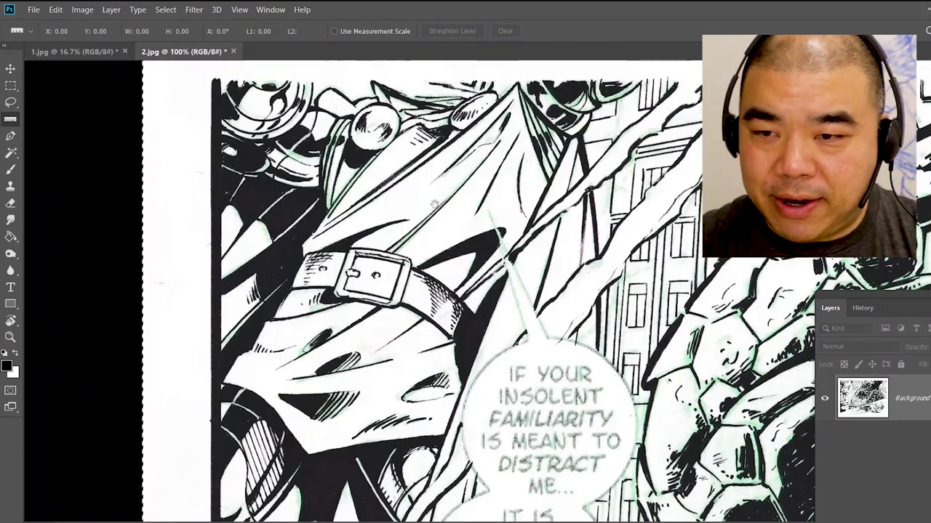
drag(447, 274, 402, 164)
key(ctrl+0)
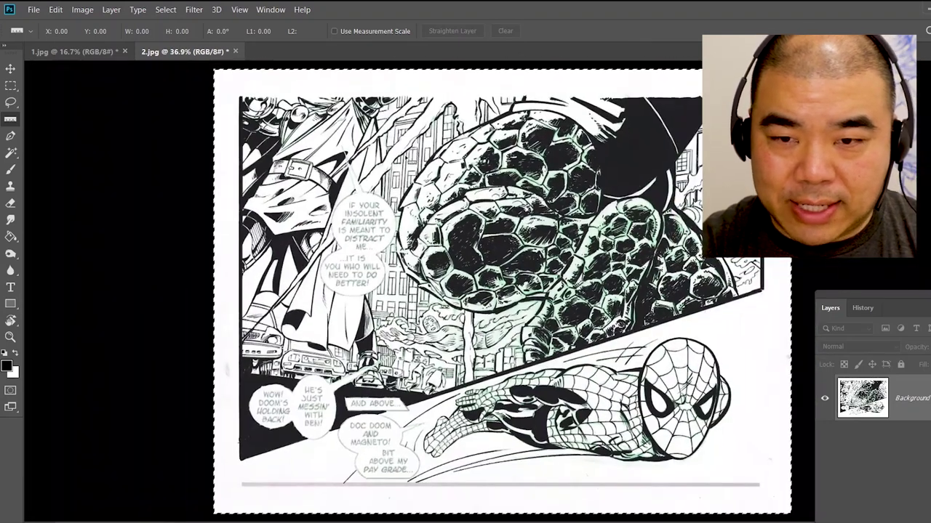
click(17, 86)
mouse_move(781, 80)
mouse_down()
mouse_move(618, 260)
mouse_move(387, 413)
mouse_move(255, 466)
mouse_move(233, 487)
mouse_move(283, 465)
mouse_move(689, 179)
mouse_move(788, 102)
mouse_move(782, 97)
mouse_up()
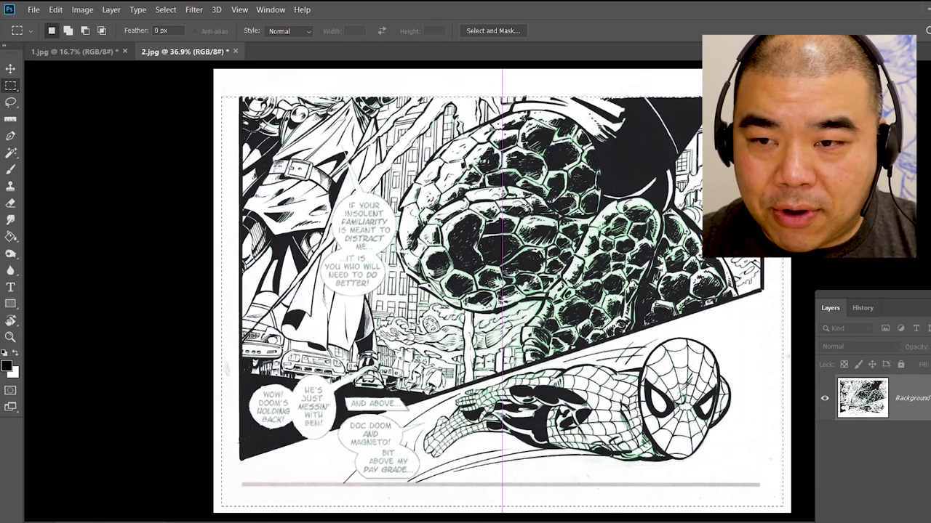
drag(783, 97, 783, 97)
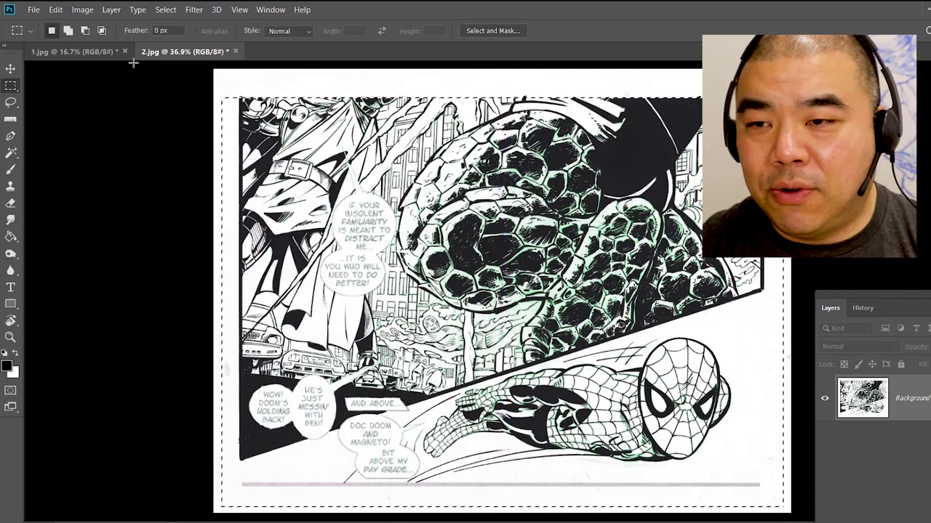
click(110, 51)
key(ctrl+v)
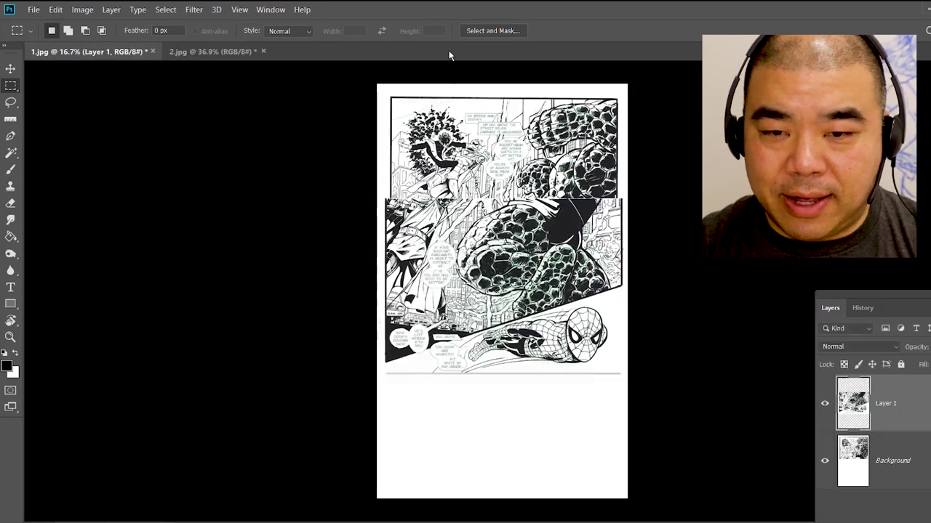
- Move the pasted Layer 1 down until its upper edge meets the lower edge of the first scan's artwork
key(v)
drag(511, 260, 511, 343)
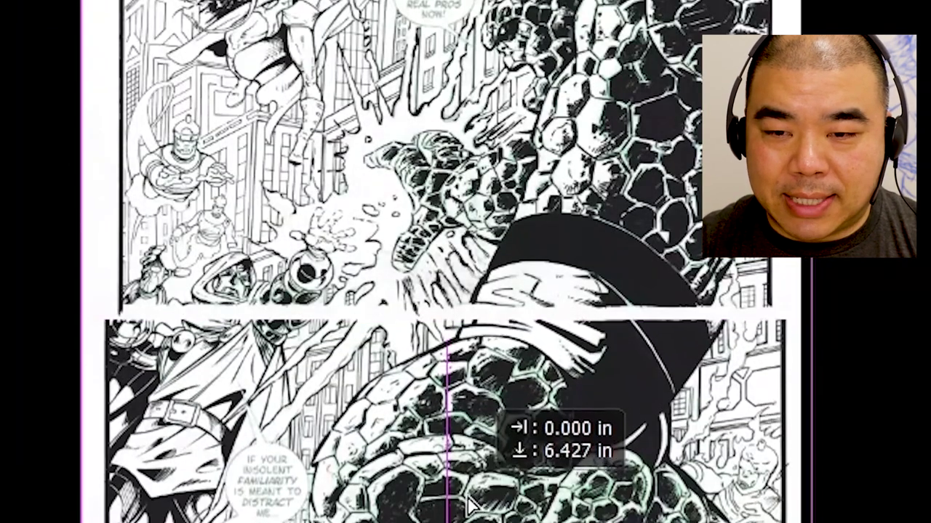
drag(468, 499, 473, 493)
mouse_move(469, 494)
mouse_down()
mouse_move(487, 490)
mouse_move(476, 499)
mouse_up()
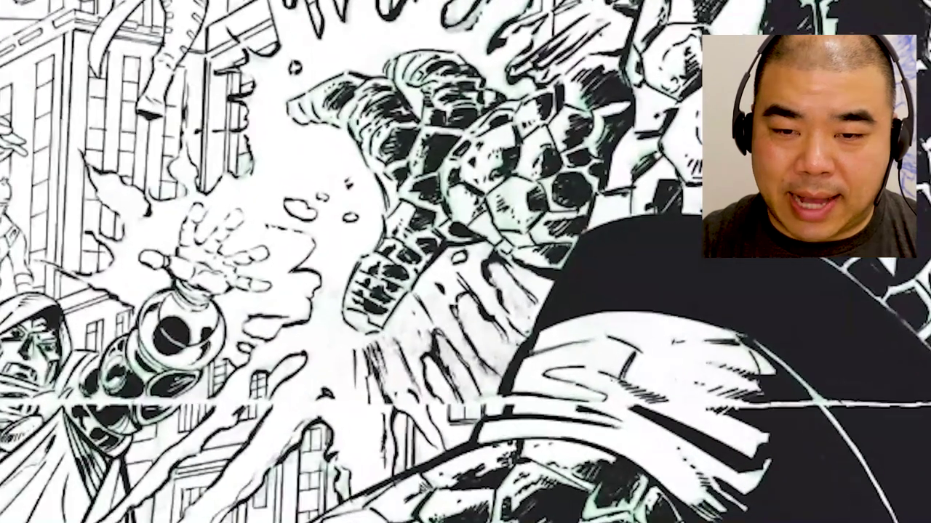
drag(594, 255, 526, 136)
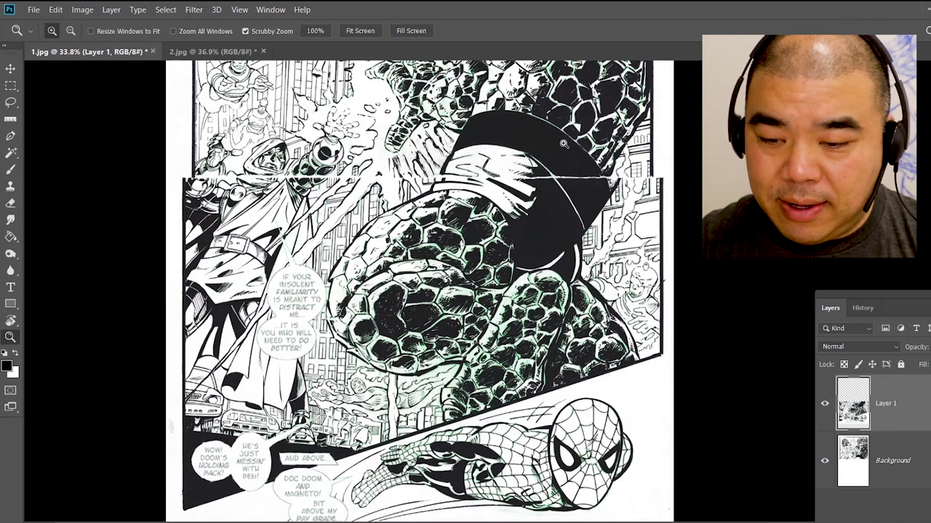
- Scale Layer 1 proportionally to 95.93% to match the panel width above, and move it up to the seam
key(ctrl+t)
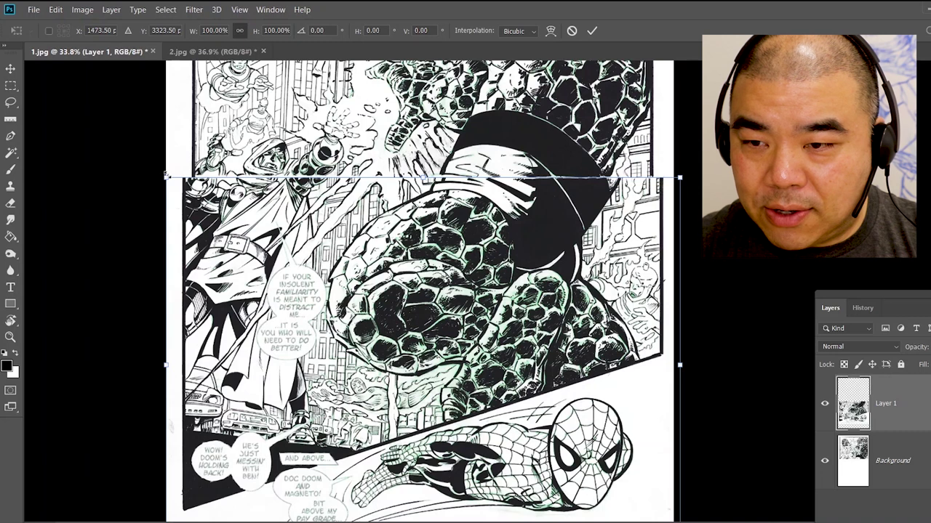
drag(166, 177, 174, 185)
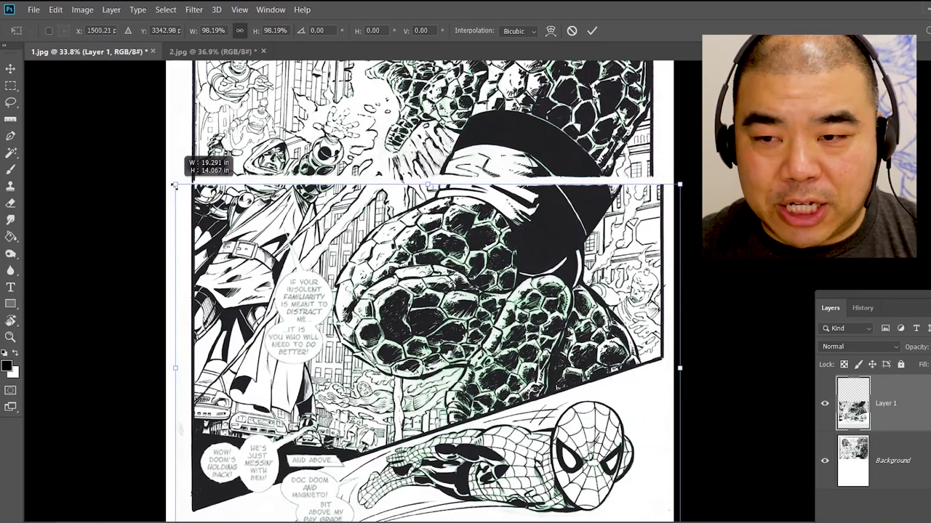
drag(175, 185, 195, 153)
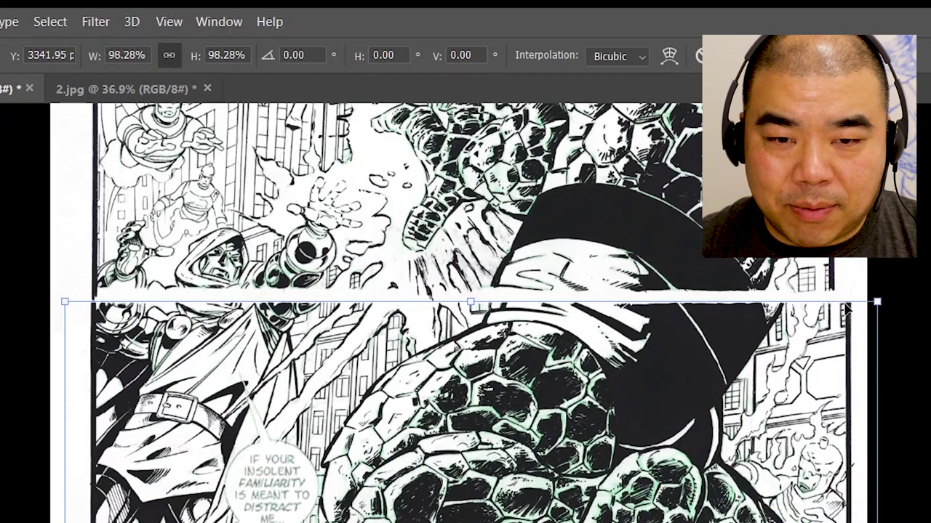
drag(878, 300, 844, 297)
drag(702, 423, 705, 386)
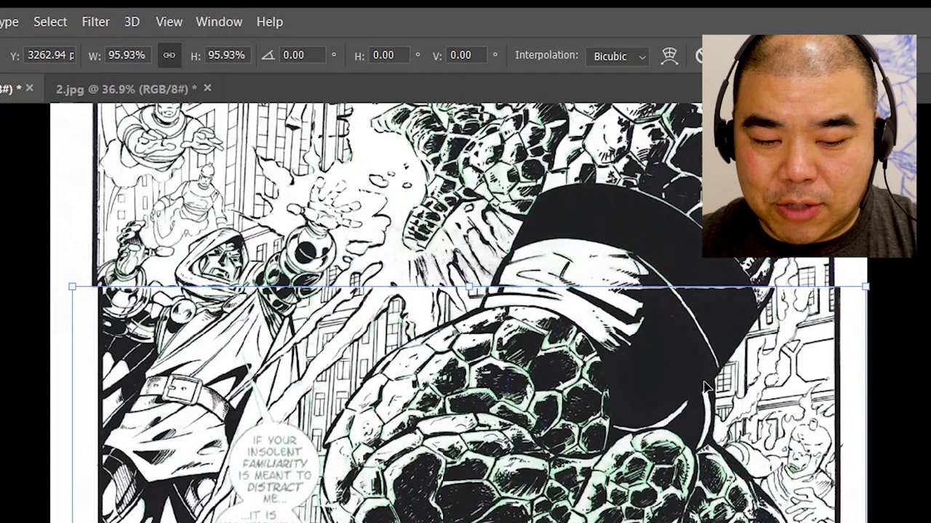
- Nudge the scaled layer left and up so its left panel border and artwork line up with the upper half
key(Left)
key(Left)
key(Left)
key(Left)
key(Left)
key(Left)
key(Left)
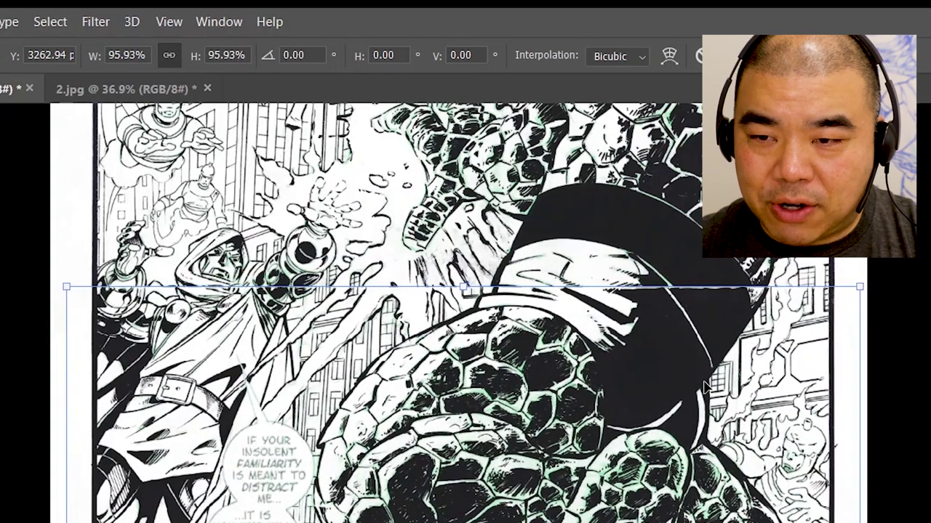
key(Up)
key(Up)
key(Up)
key(Up)
key(Up)
key(Up)
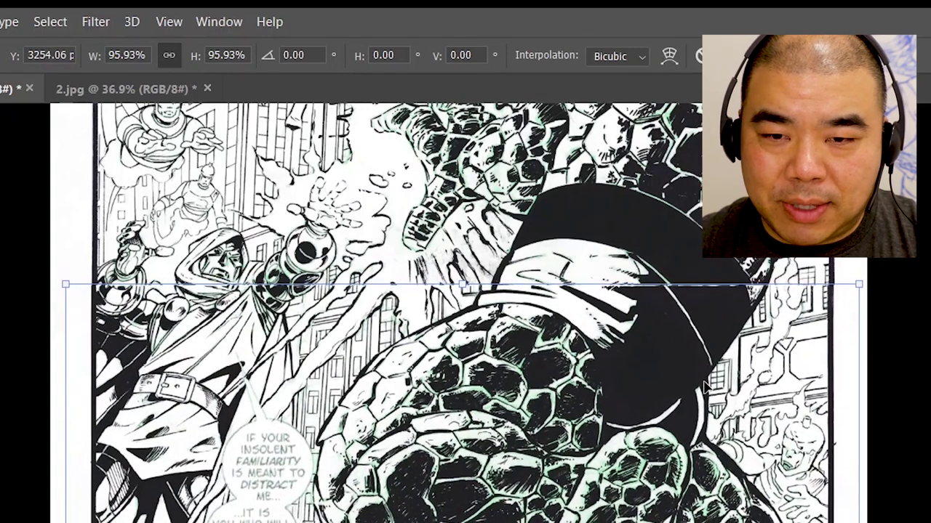
key(Down)
key(Down)
key(Down)
key(Down)
key(Up)
key(Up)
- Fine-tune the scaled layer a few pixels up and left along the seam near the left panel border
key(ctrl+plus)
key(ctrl+plus)
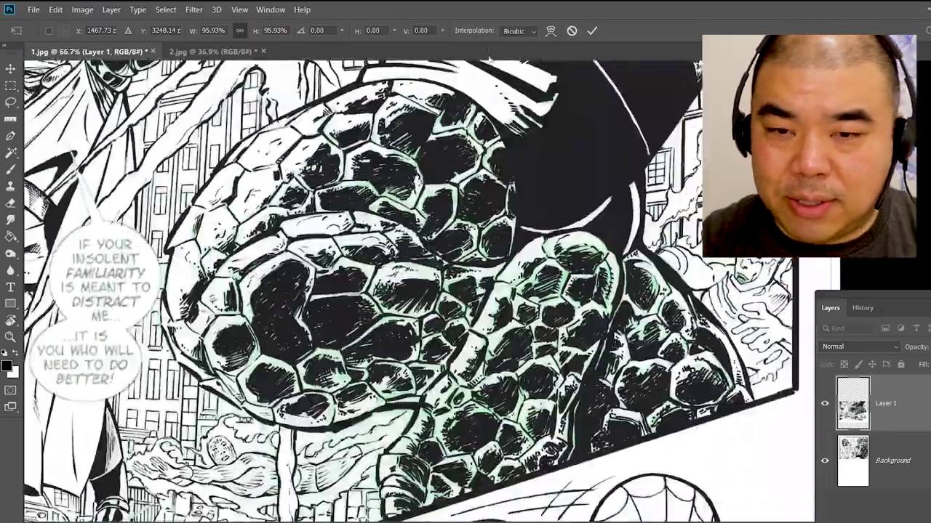
drag(611, 169, 750, 433)
drag(409, 141, 541, 135)
key(Up)
key(Up)
key(Left)
key(Left)
key(Left)
key(Right)
key(Up)
key(Up)
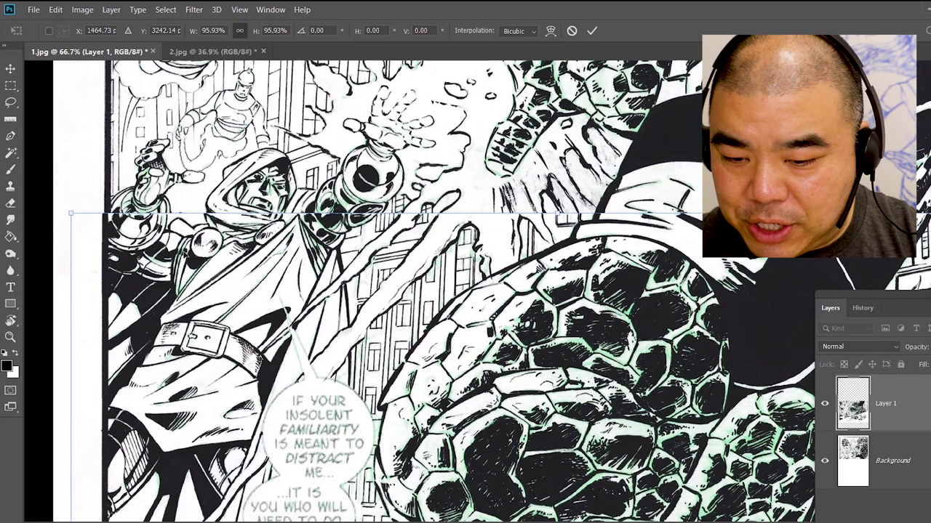
- Shift the scaled layer right, nudge it back left and slightly down to realign the hooded figure, and finish the transform
drag(226, 263, 235, 262)
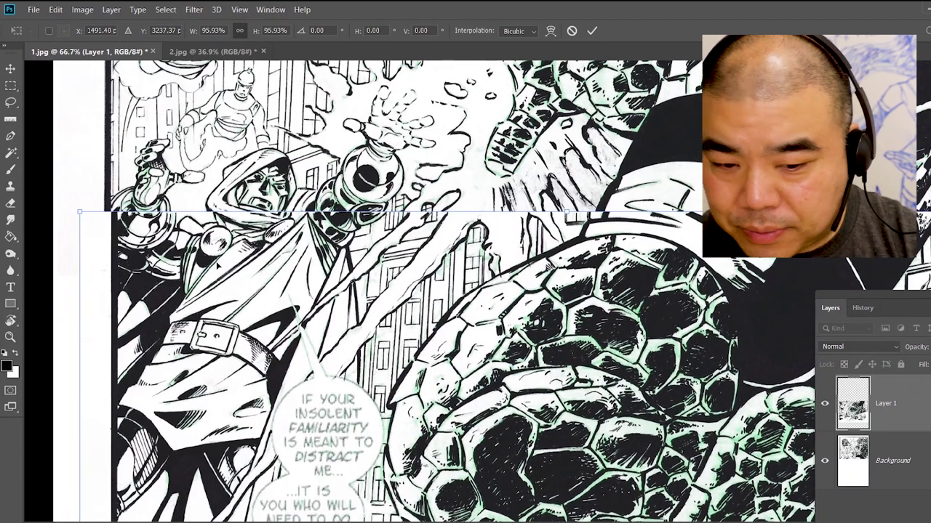
key(Left)
key(Left)
key(Left)
key(Left)
key(Left)
key(Left)
key(Left)
key(Left)
key(Left)
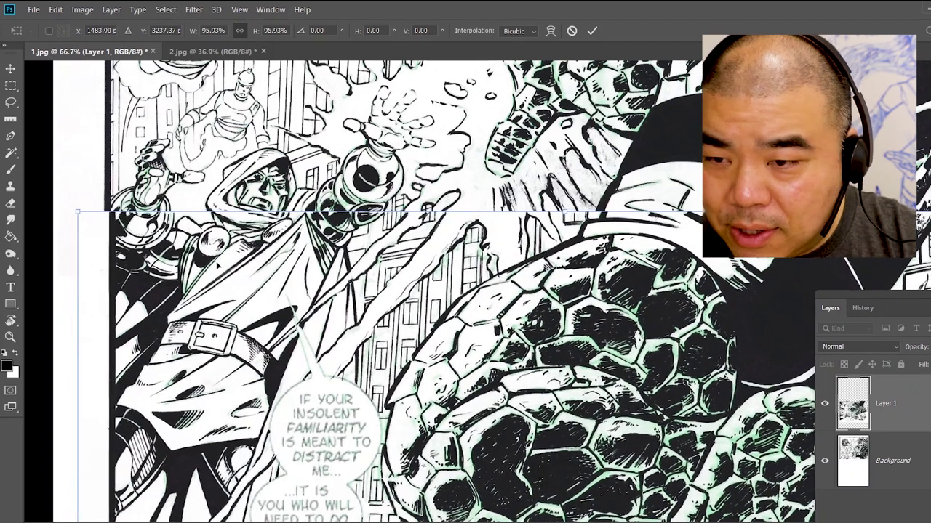
key(Left)
key(Left)
key(Left)
key(Left)
key(Left)
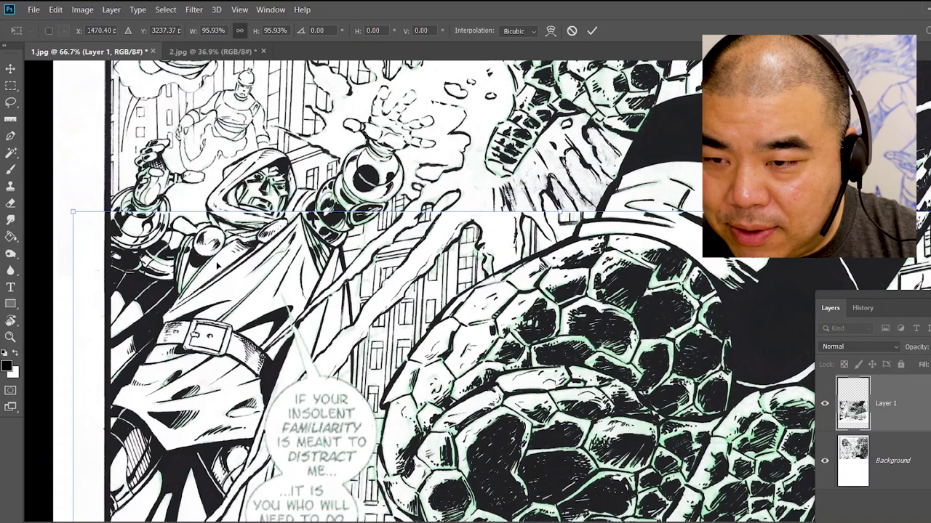
key(Down)
key(Down)
key(Down)
key(Left)
key(Left)
key(Left)
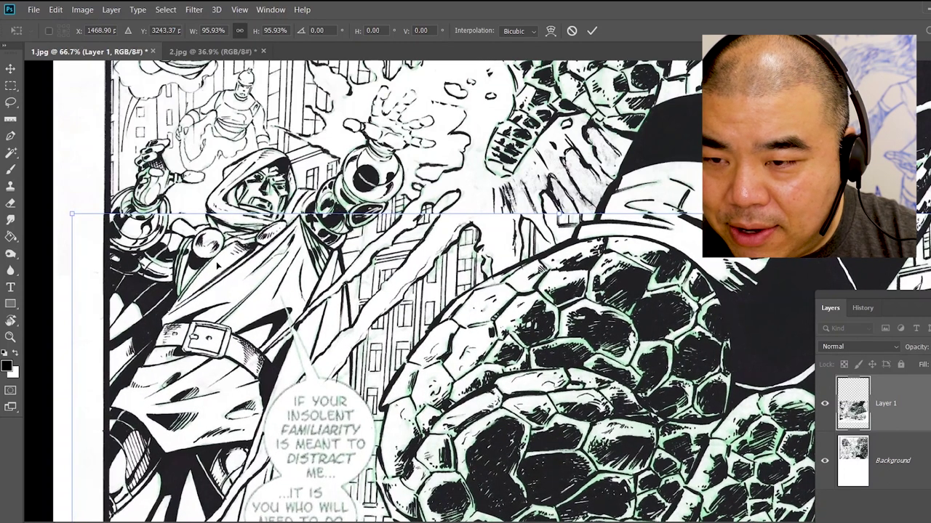
key(Down)
scroll(216, 266, up, 5)
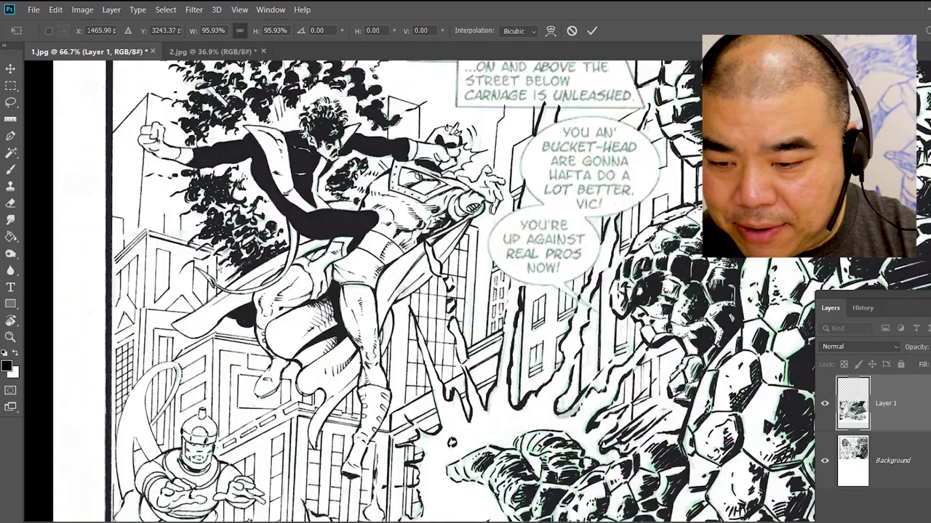
key(Return)
- Shift the unscaled Layer 1 to the right to bring its artwork closer in line with the upper half
key(z)
drag(553, 240, 524, 234)
drag(402, 480, 483, 127)
key(v)
drag(420, 288, 451, 286)
key(z)
drag(709, 191, 633, 190)
key(space)
drag(798, 246, 608, 218)
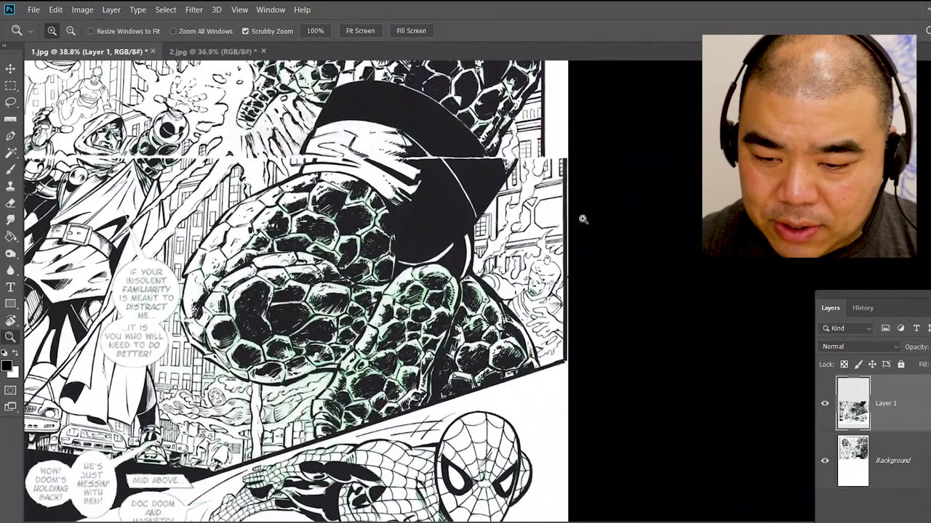
key(ctrl+t)
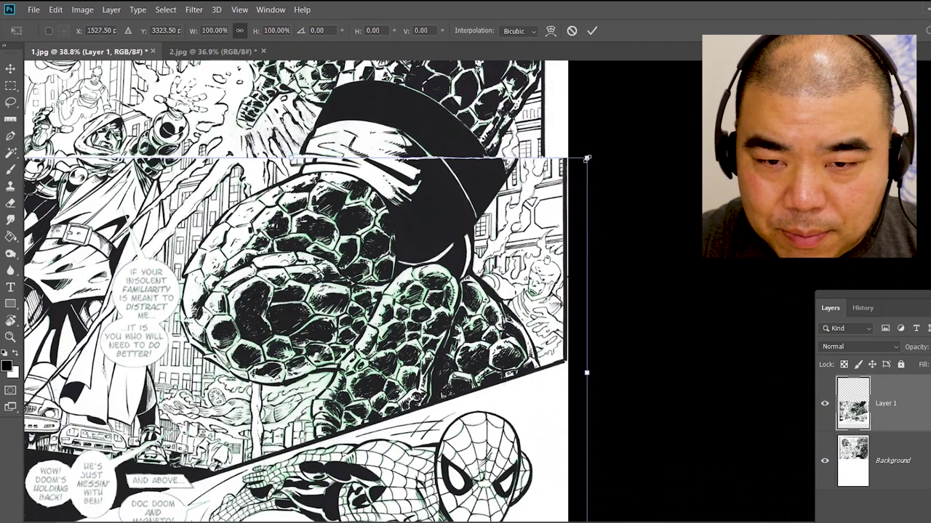
drag(587, 370, 561, 363)
key(Up)
key(Up)
key(Up)
key(Up)
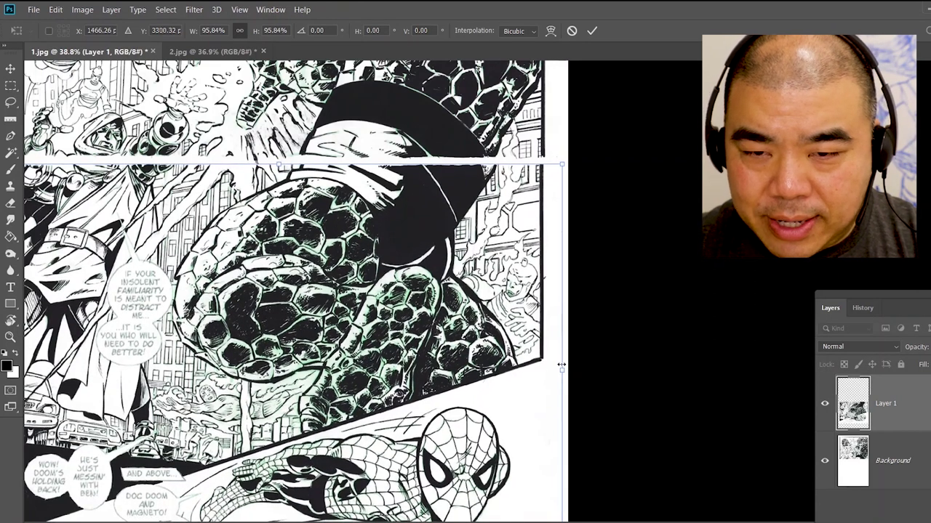
key(shift+Up)
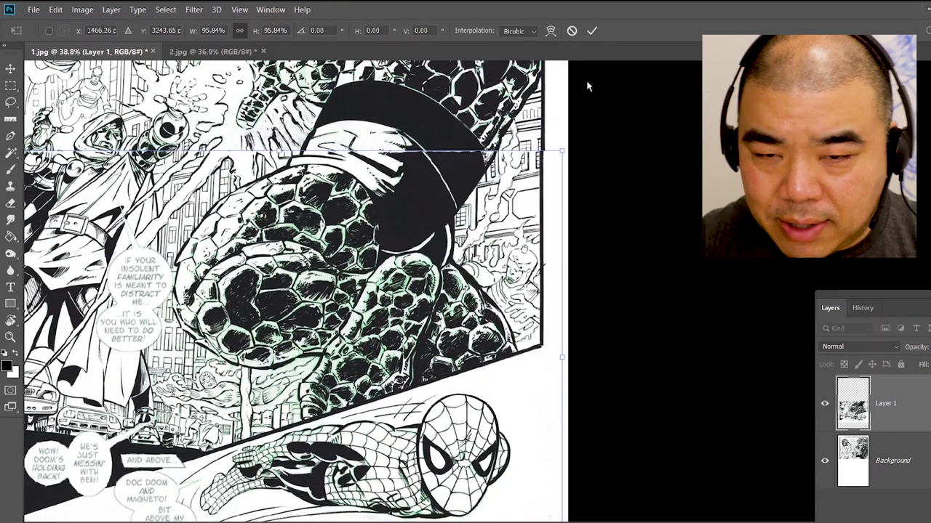
drag(552, 142, 590, 107)
key(Escape)
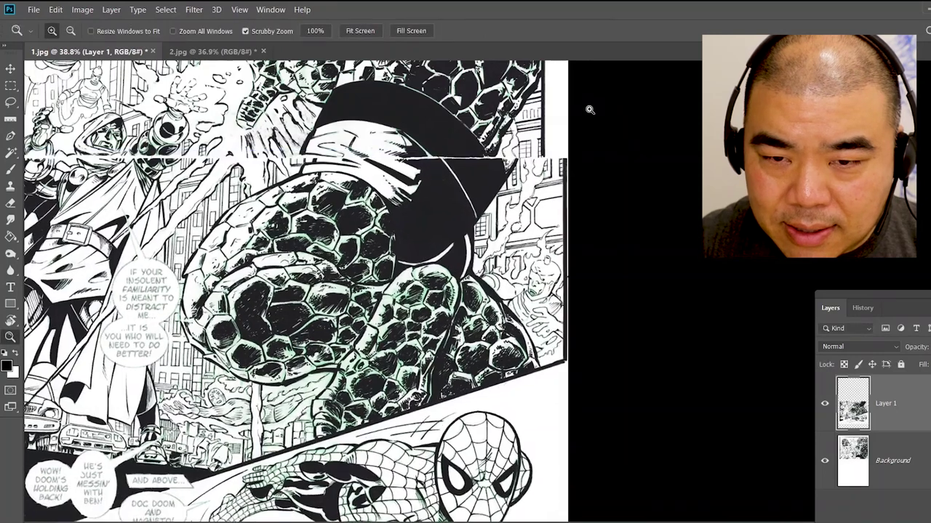
- Scale Layer 1 proportionally to 96.20%, move it up to the seam, and align its right panel border with the one above
key(ctrl+t)
drag(586, 157, 563, 173)
drag(480, 266, 487, 215)
key(Right)
key(Right)
key(Right)
key(Right)
key(Right)
key(Right)
key(Right)
key(Right)
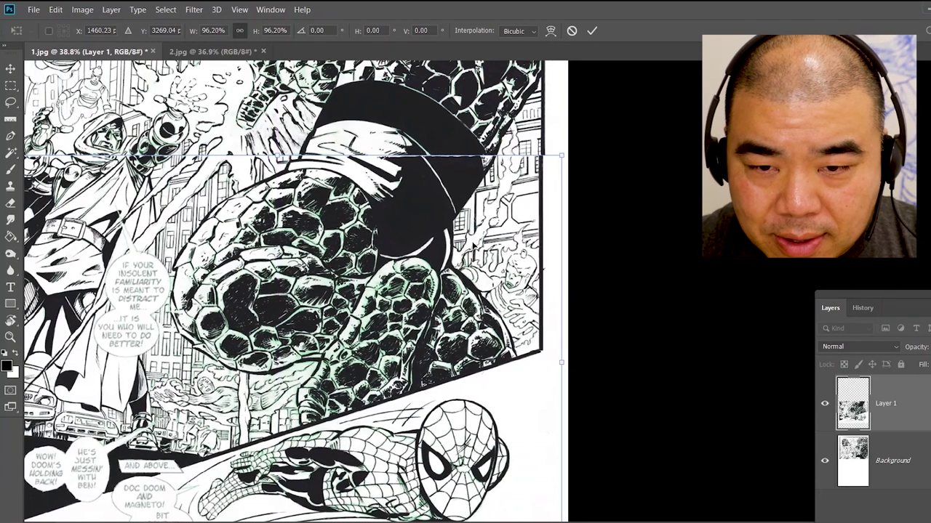
key(Left)
key(Left)
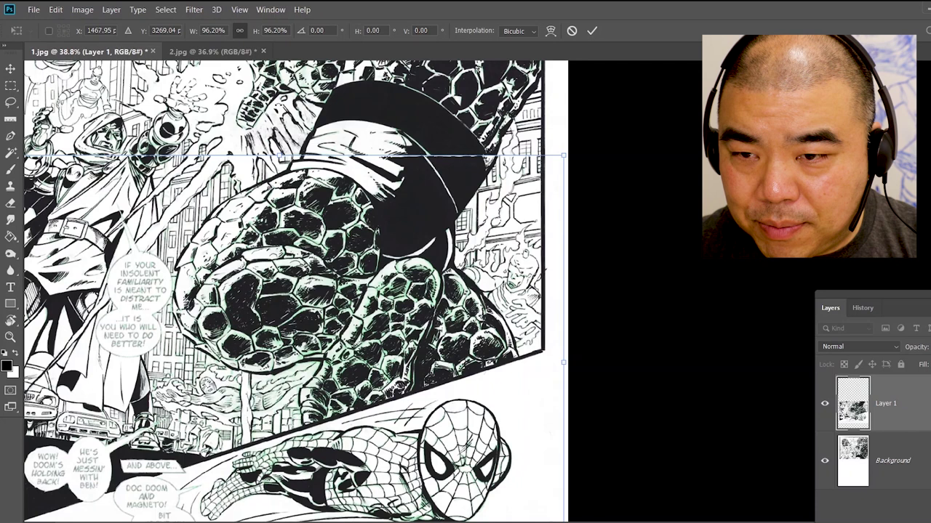
key(Return)
- Scale Layer 1 to 99.75% from its upper-left corner so the left panel borders line up, and apply it
drag(218, 291, 551, 304)
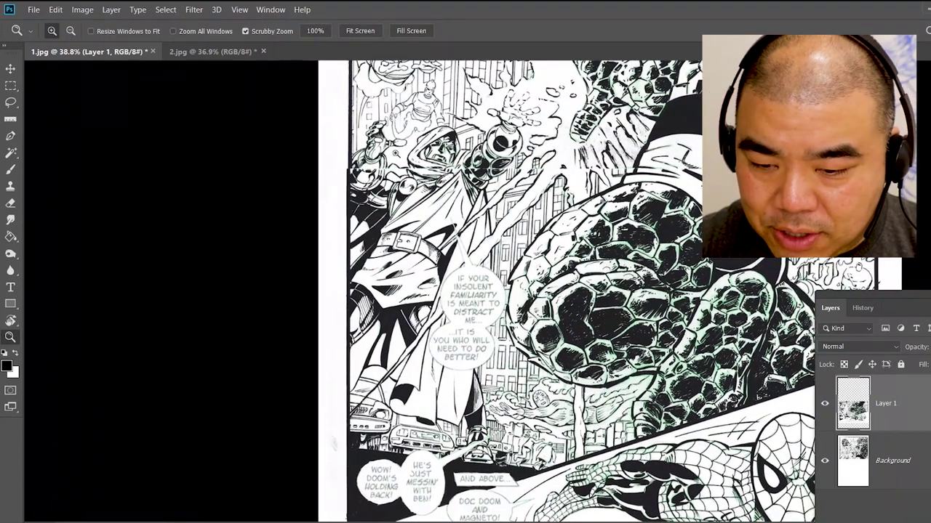
key(ctrl+t)
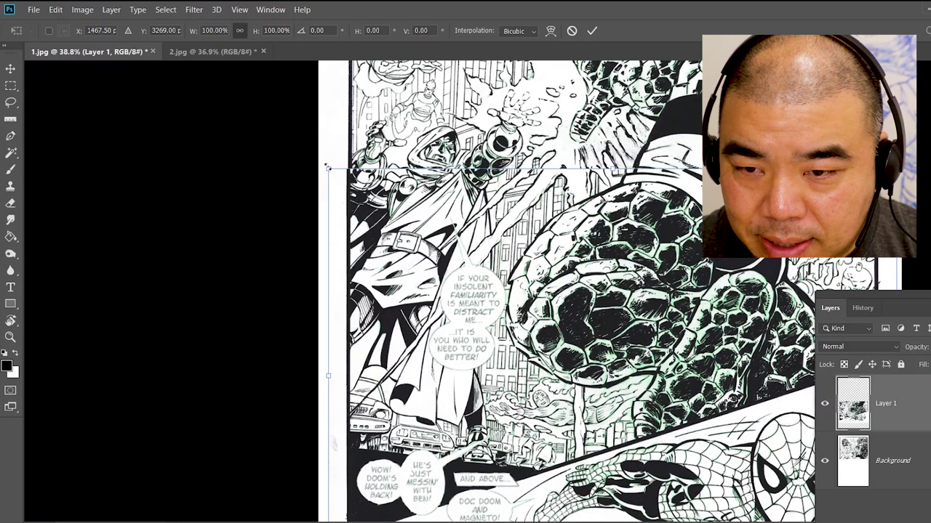
drag(334, 171, 328, 167)
key(Return)
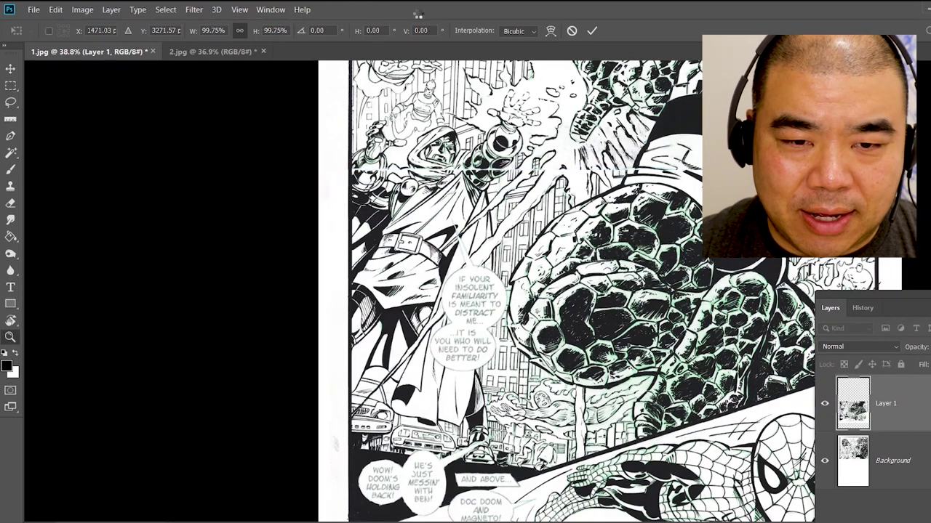
key(Return)
- Nudge Layer 1 up in small increments to close the gap and join the line art across the seam
drag(676, 169, 572, 153)
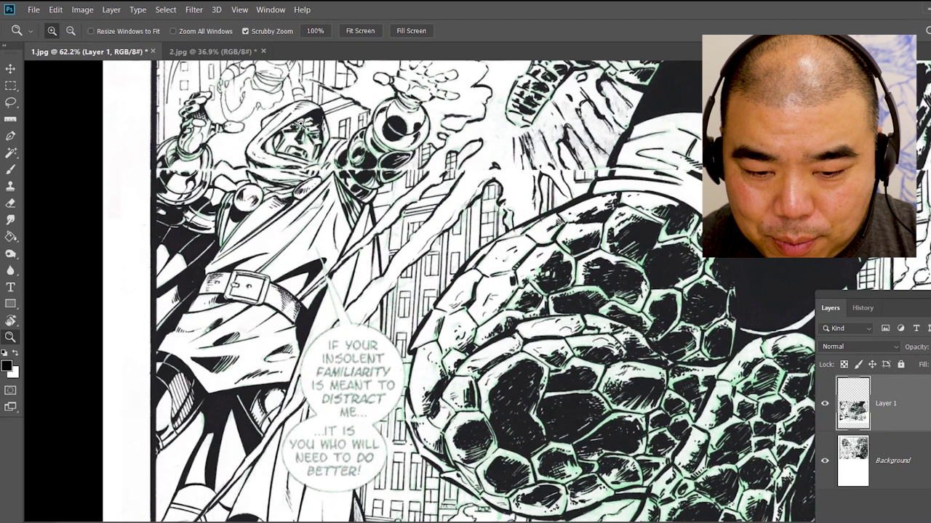
key(v)
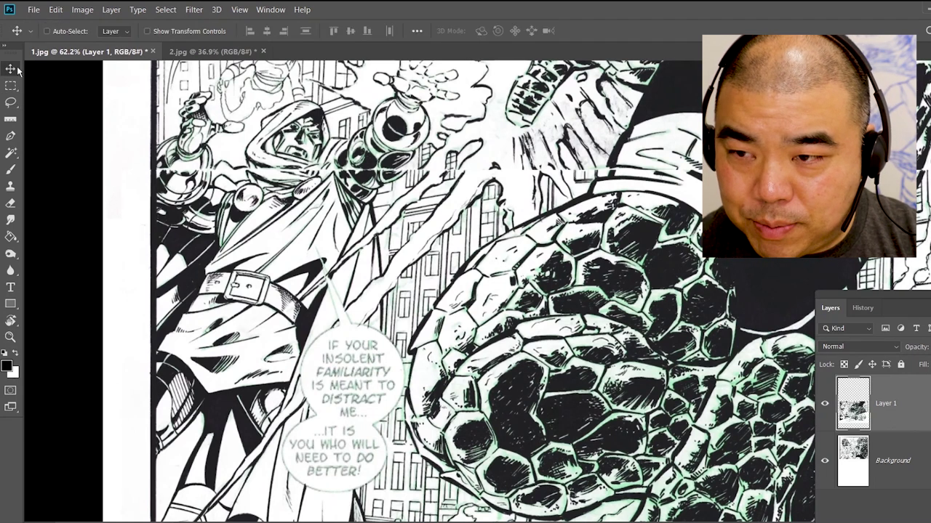
key(Up)
key(Up)
key(Up)
key(Up)
key(Up)
key(Up)
key(Up)
key(Up)
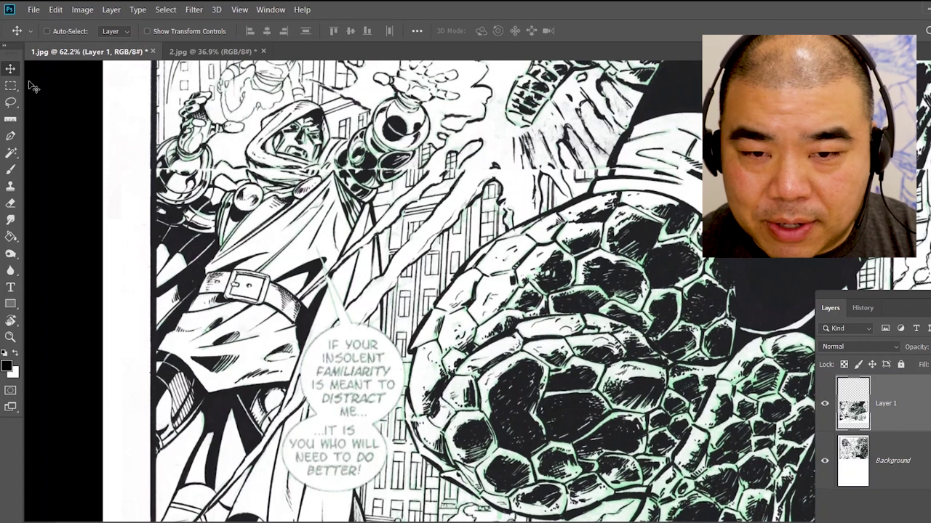
key(Up)
key(Up)
key(Up)
key(Up)
key(Up)
key(Up)
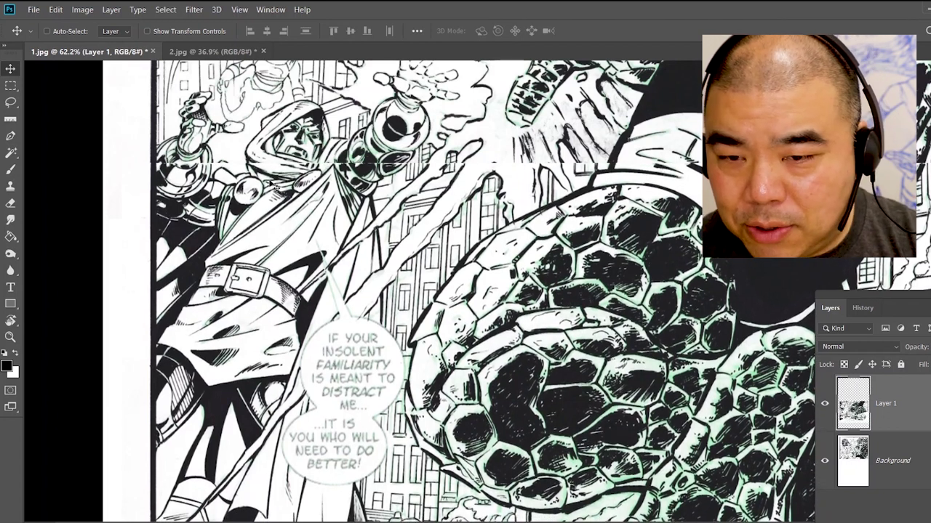
key(Up)
key(Up)
key(Up)
key(Up)
key(Up)
key(Up)
key(Up)
key(Up)
key(Up)
key(Up)
key(Up)
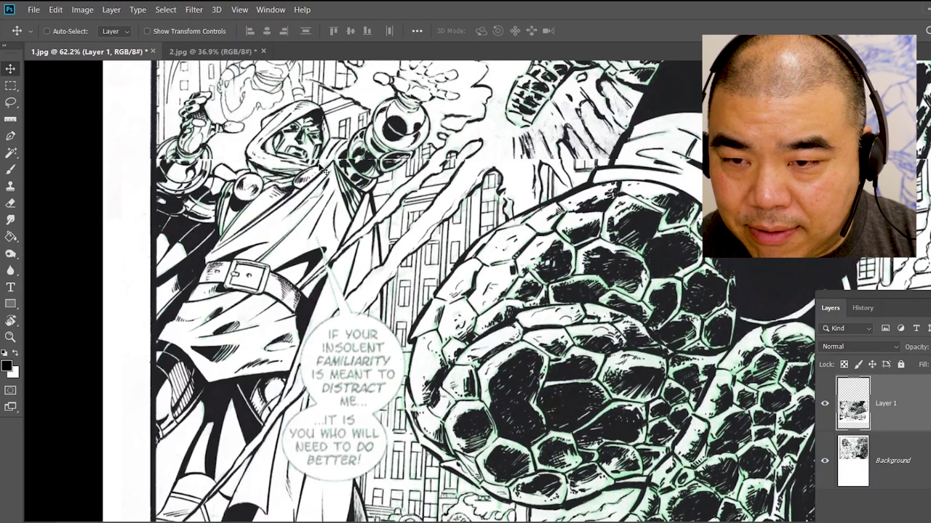
key(Up)
key(Up)
key(Up)
key(Up)
key(Up)
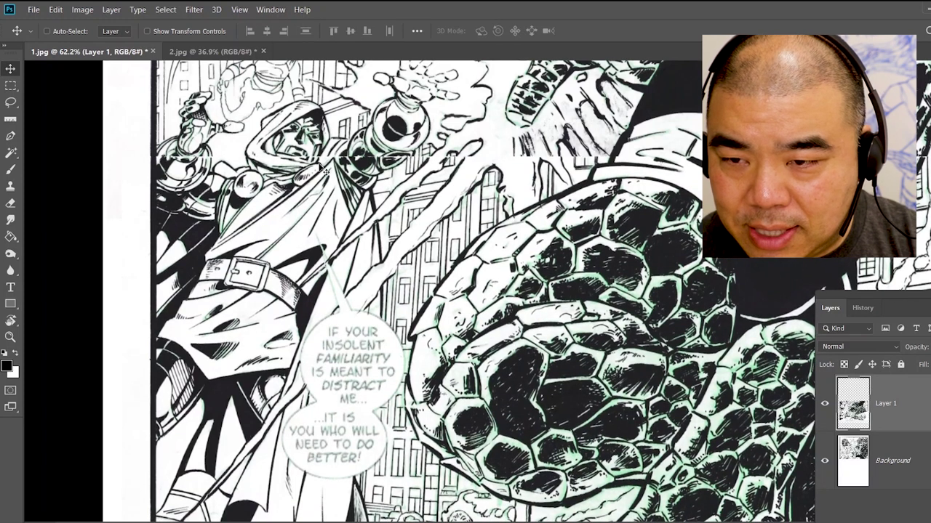
- Nudge Layer 1 slightly back down and inspect the seam closely at the hooded figure's raised arm
key(Down)
key(Down)
key(Down)
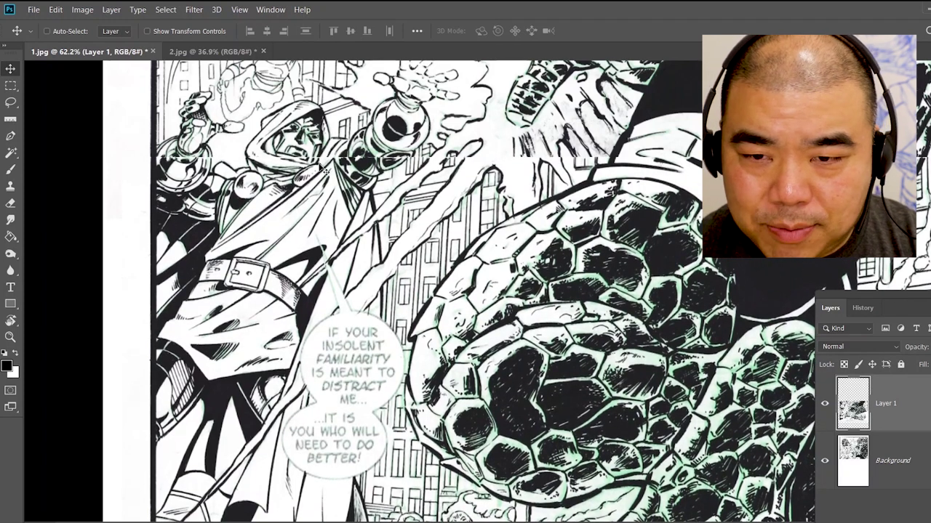
key(Right)
key(Left)
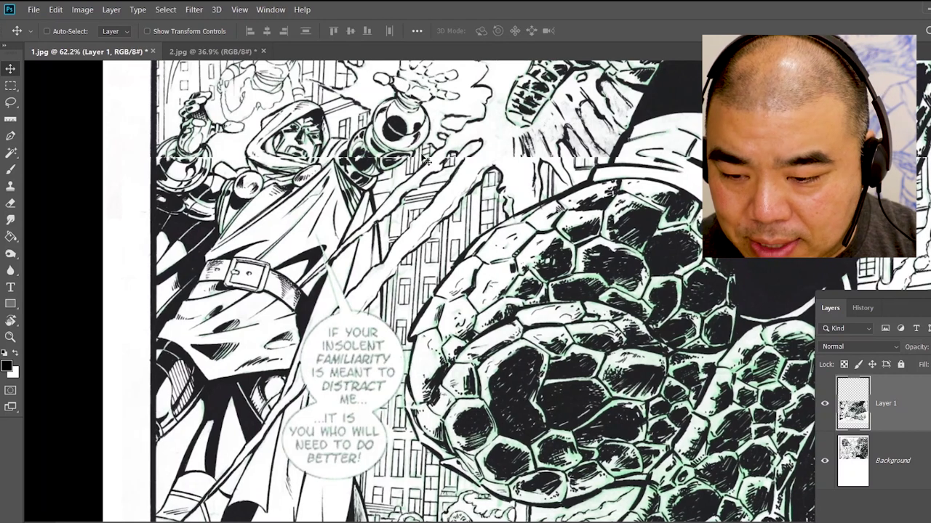
key(z)
drag(403, 151, 455, 112)
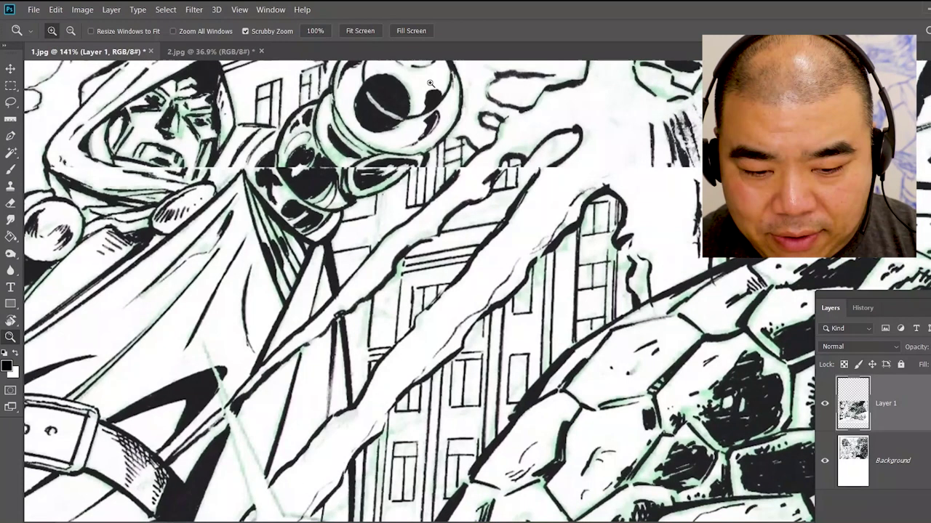
- Nudge Layer 1 down and up in small increments to settle the line-art alignment across the seam at the hooded figure
key(v)
key(Down)
key(Down)
key(Down)
key(Down)
key(Up)
key(Up)
key(Up)
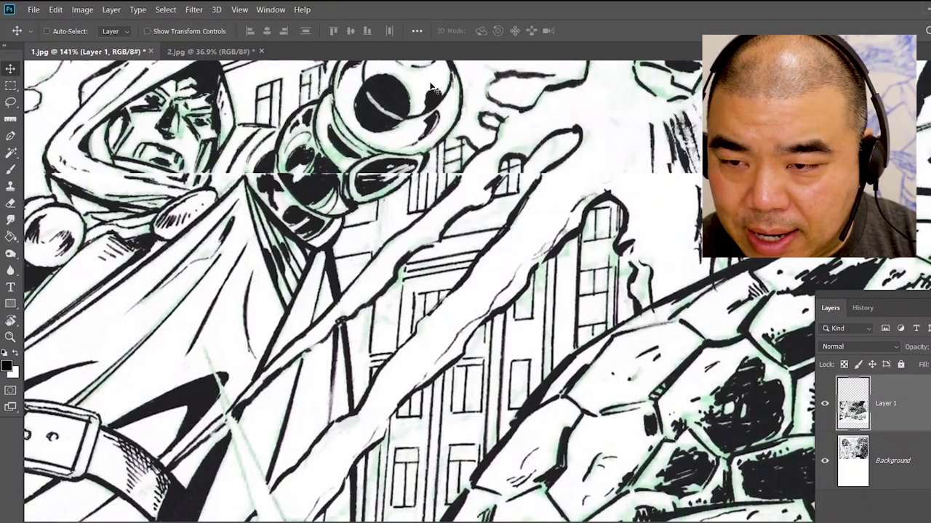
key(Up)
key(Up)
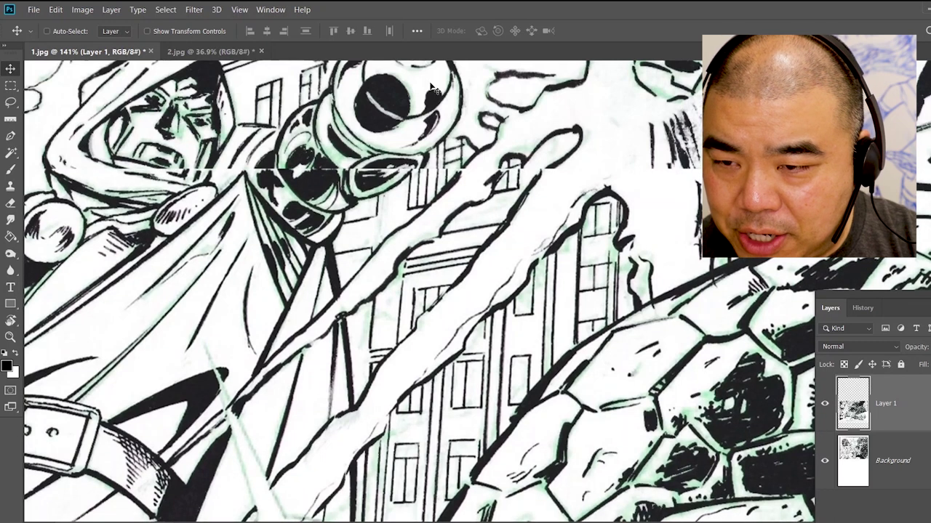
key(Down)
key(Down)
key(Down)
key(Down)
key(Down)
key(Down)
key(Down)
key(Down)
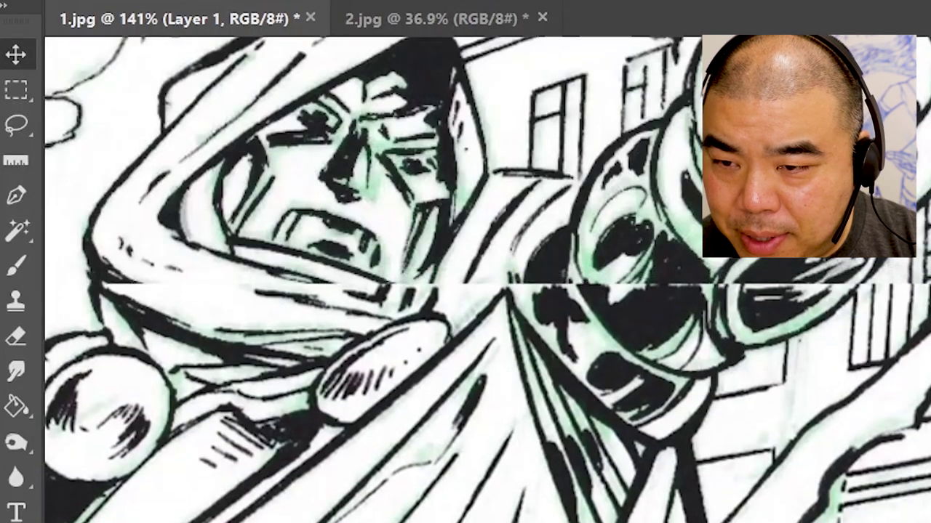
key(Down)
key(Down)
key(Down)
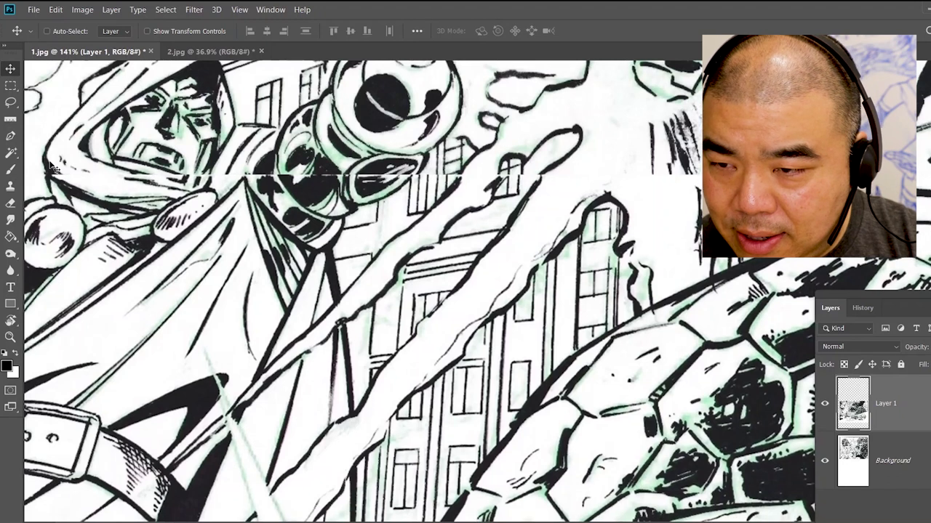
key(Up)
key(Up)
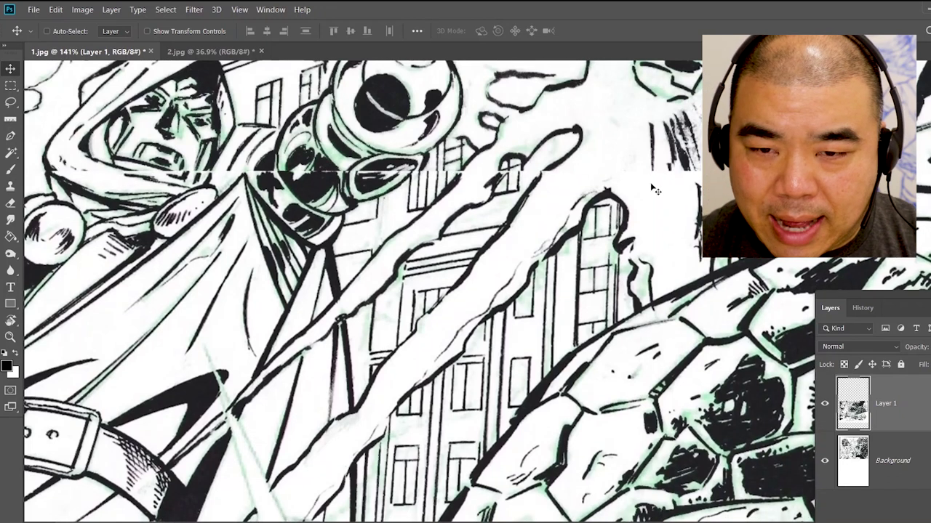
- Inspect the seam across the page at a wider view, comparing the two scans by toggling the visibility of Layer 1 and Background
drag(652, 197, 591, 296)
key(z)
drag(587, 226, 524, 257)
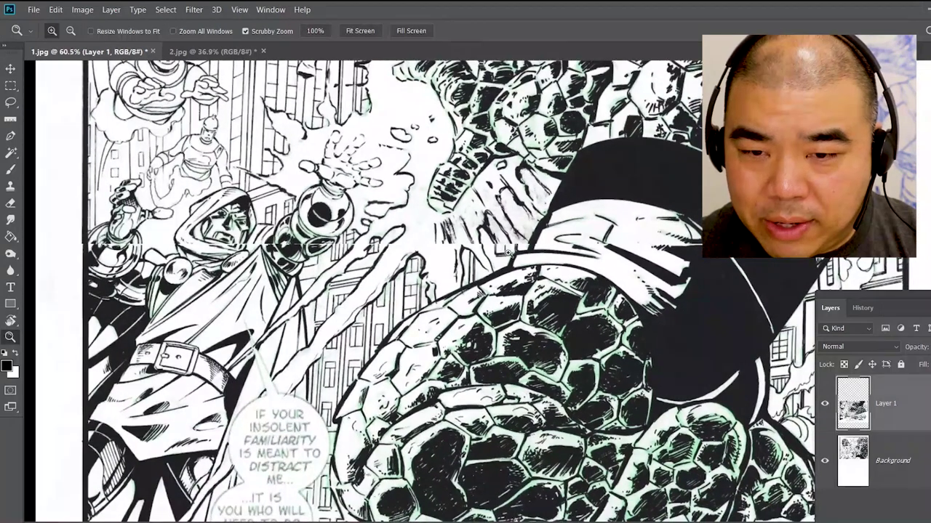
drag(752, 206, 590, 188)
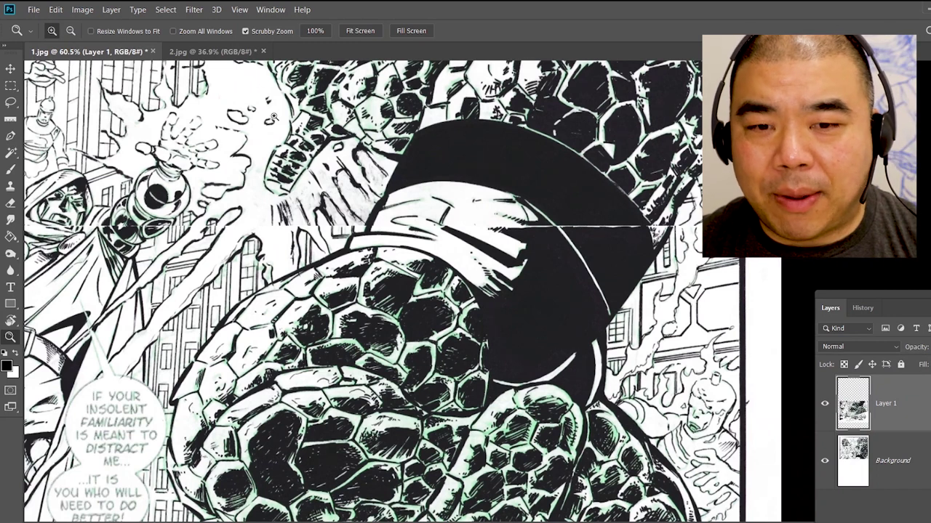
click(826, 405)
click(826, 406)
click(825, 406)
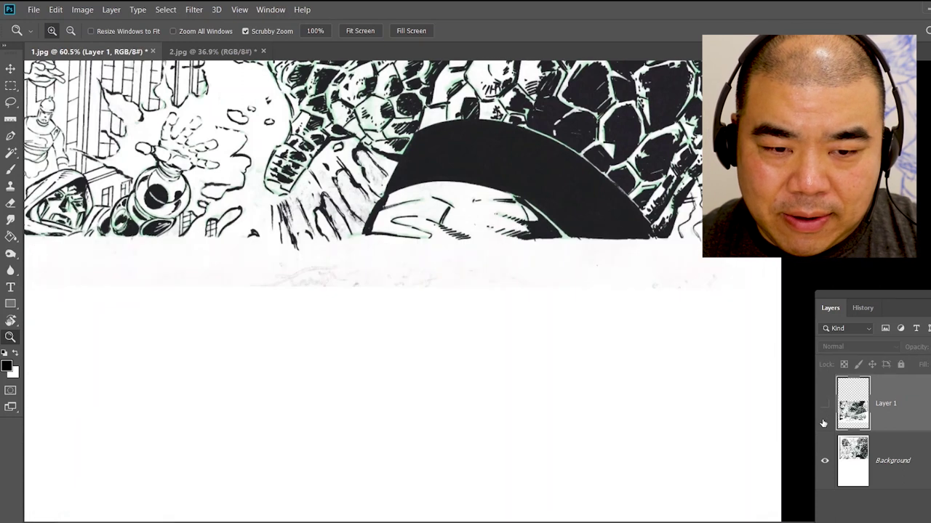
click(825, 406)
click(823, 465)
click(823, 460)
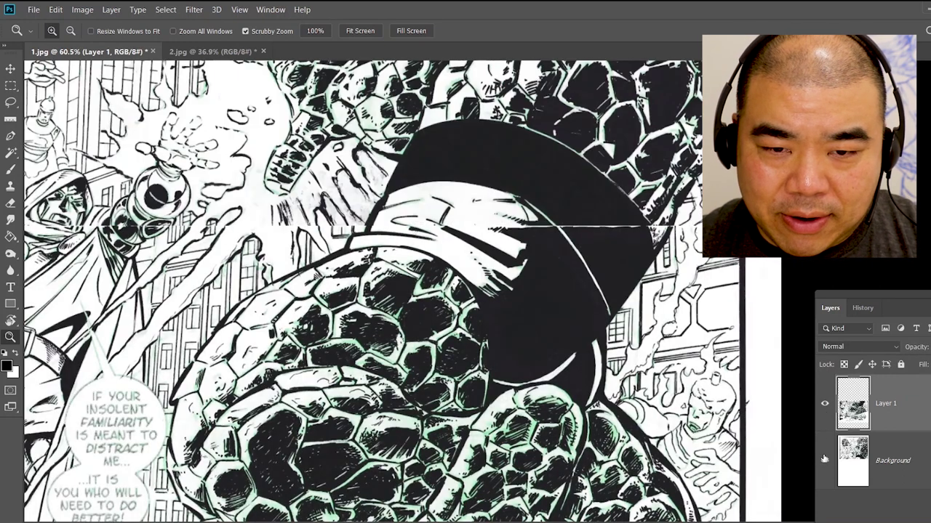
- Erase Layer 1's upper edge along the seam at the black cap, check against the Background layer, and undo the last stroke
key(e)
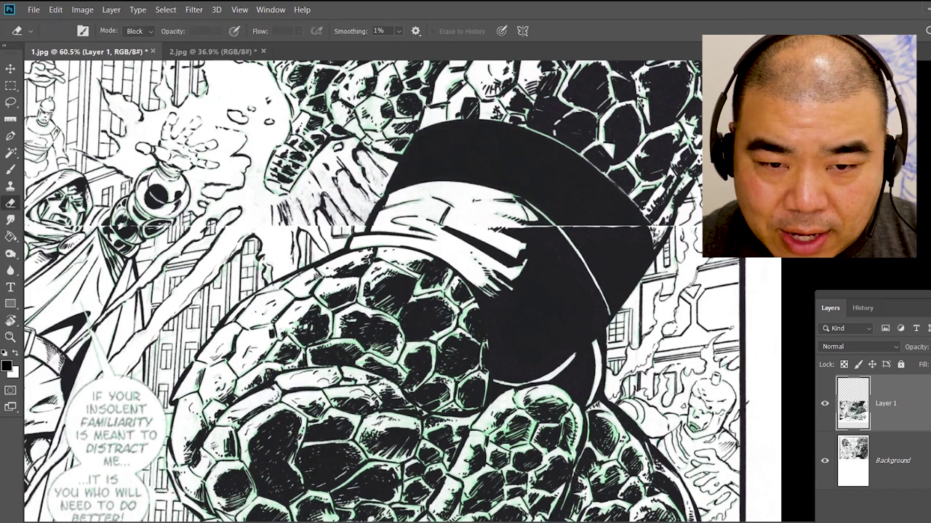
drag(654, 221, 499, 229)
click(824, 463)
click(824, 460)
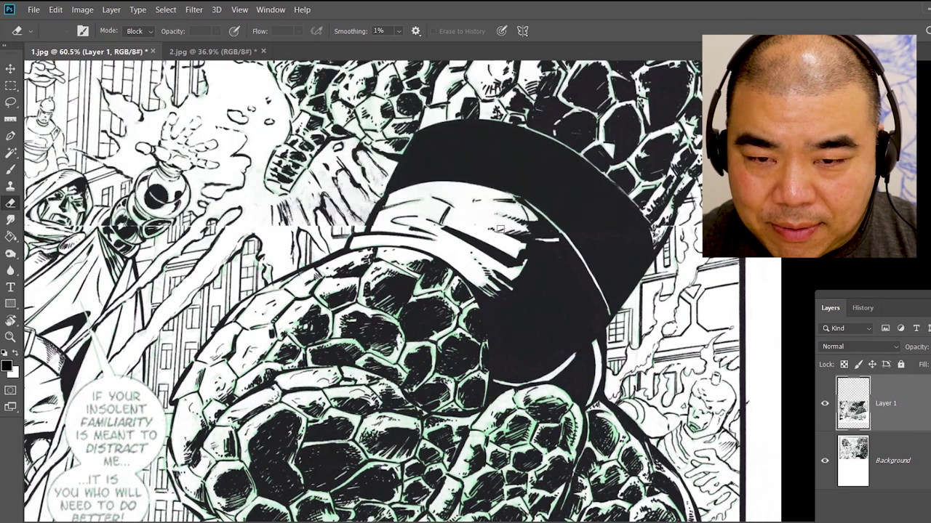
key(ctrl+z)
- Flatten the image to merge Layer 1 with the Background
scroll(466, 225, left, 5)
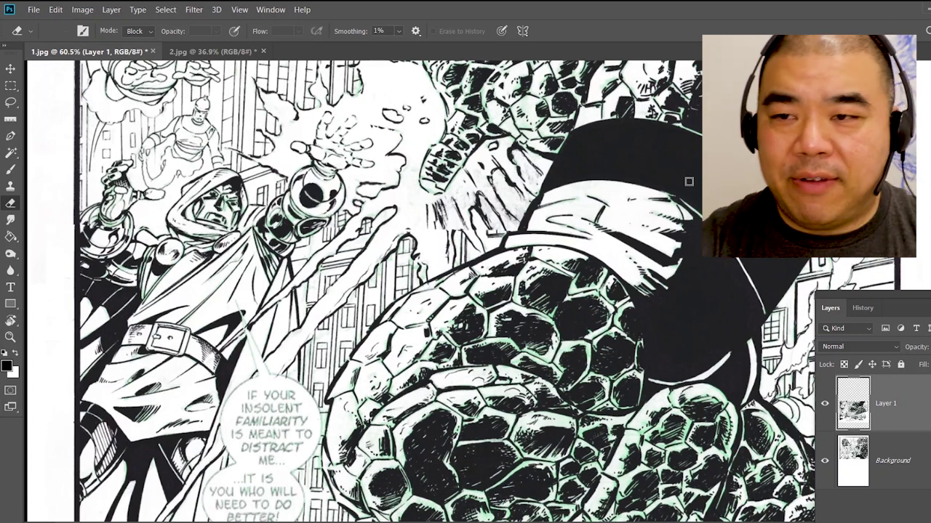
click(111, 10)
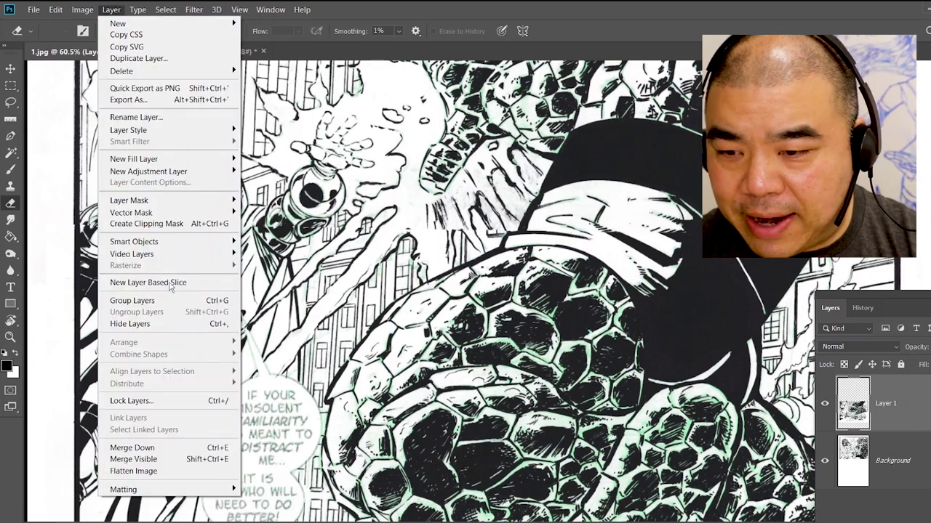
click(166, 471)
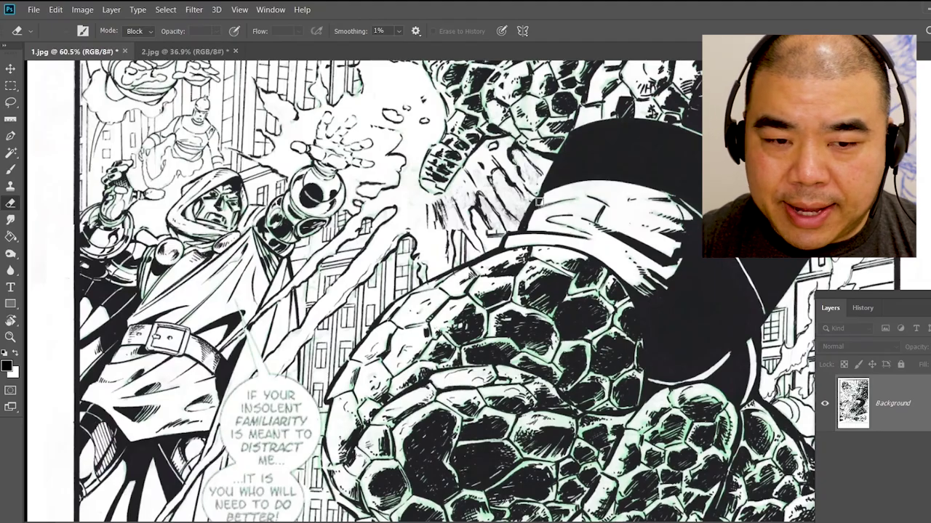
- Try a Content-Aware fill on a lassoed patch of the broken gauntlet rim beside the page's left panel border
key(z)
drag(197, 208, 284, 208)
mouse_move(194, 176)
mouse_down()
mouse_move(600, 140)
mouse_move(600, 130)
mouse_up()
drag(307, 177, 503, 150)
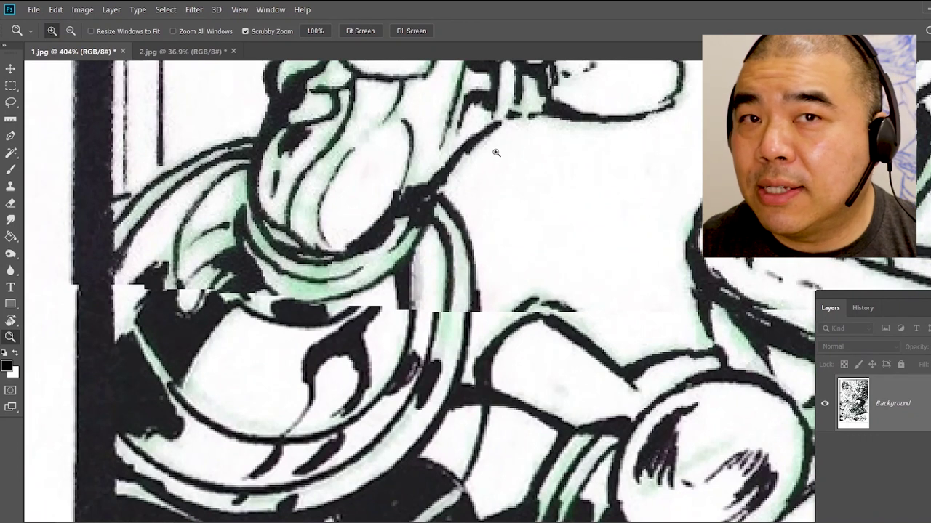
key(l)
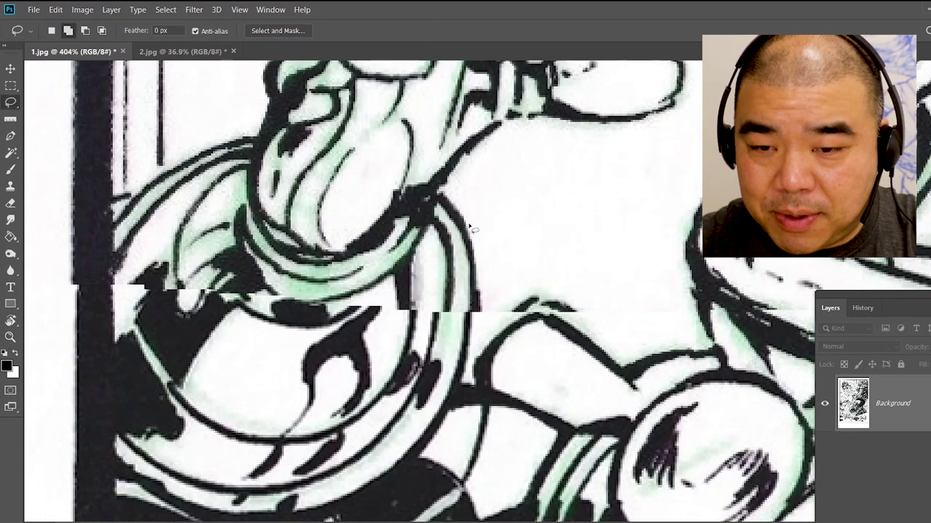
mouse_move(429, 279)
mouse_down()
mouse_move(421, 320)
mouse_move(431, 279)
mouse_up()
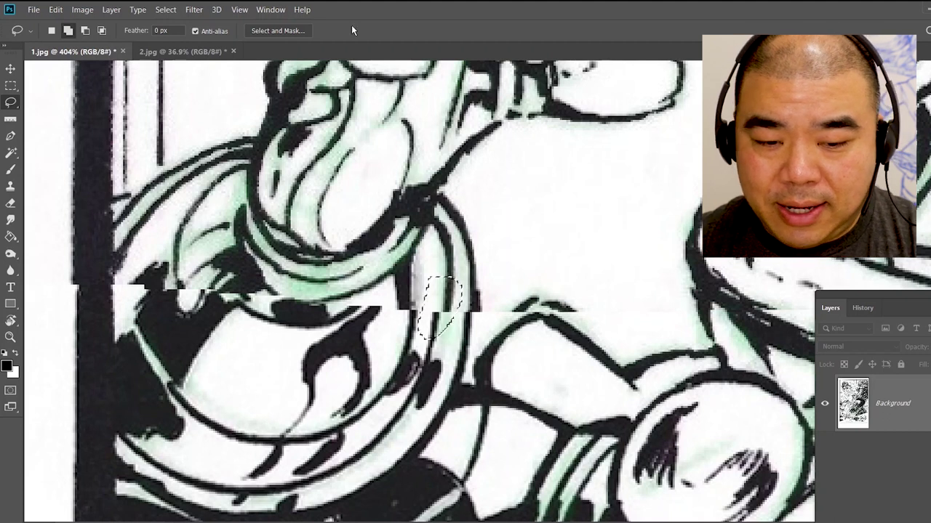
key(shift+BackSpace)
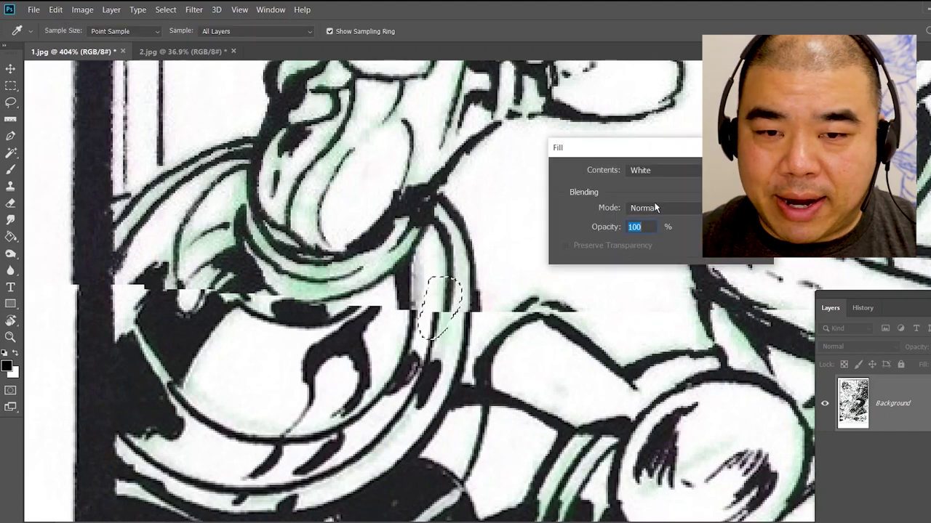
click(676, 171)
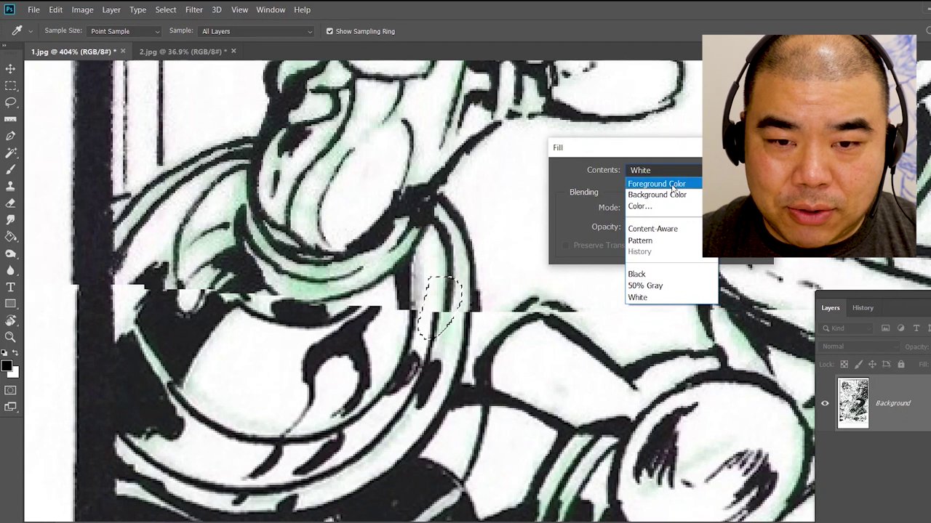
click(658, 228)
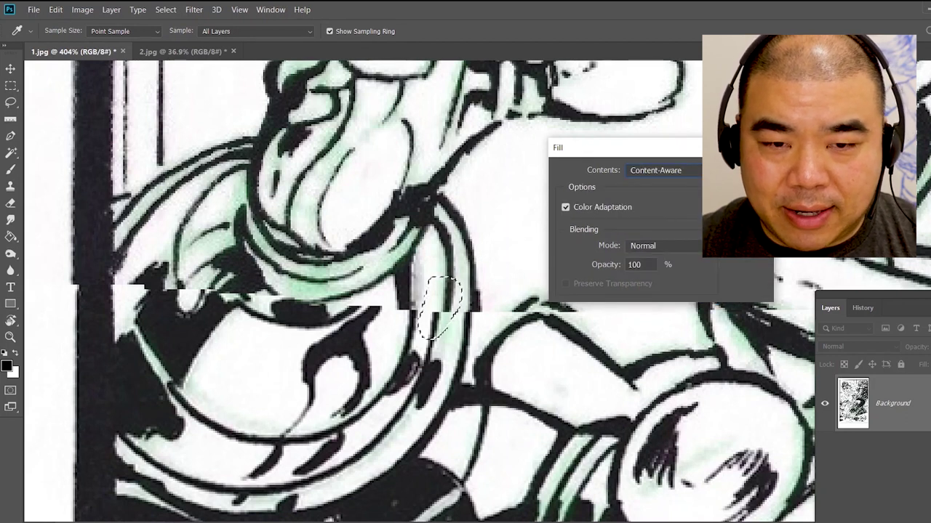
key(Return)
key(l)
key(ctrl+z)
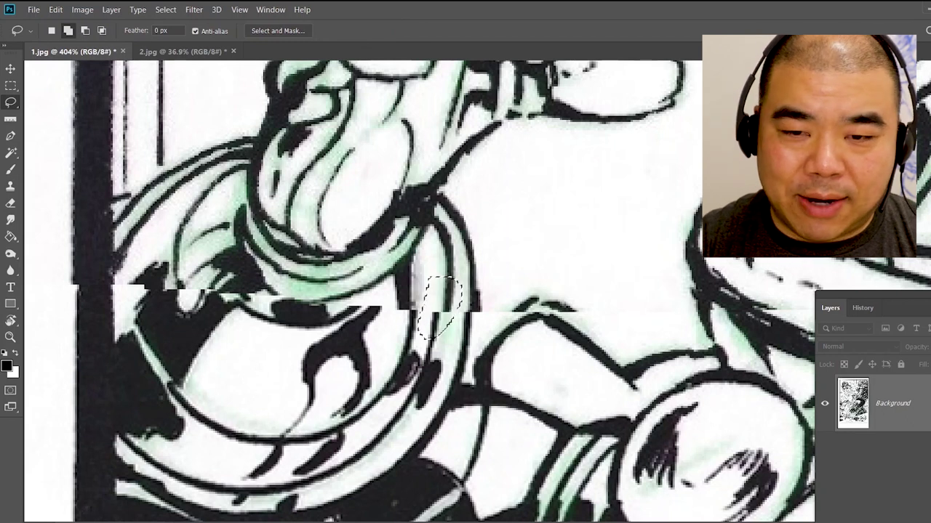
key(ctrl+d)
- Redraw the gauntlet's broken rim and shading lines across the seam in black, erasing the misaligned bits
key(b)
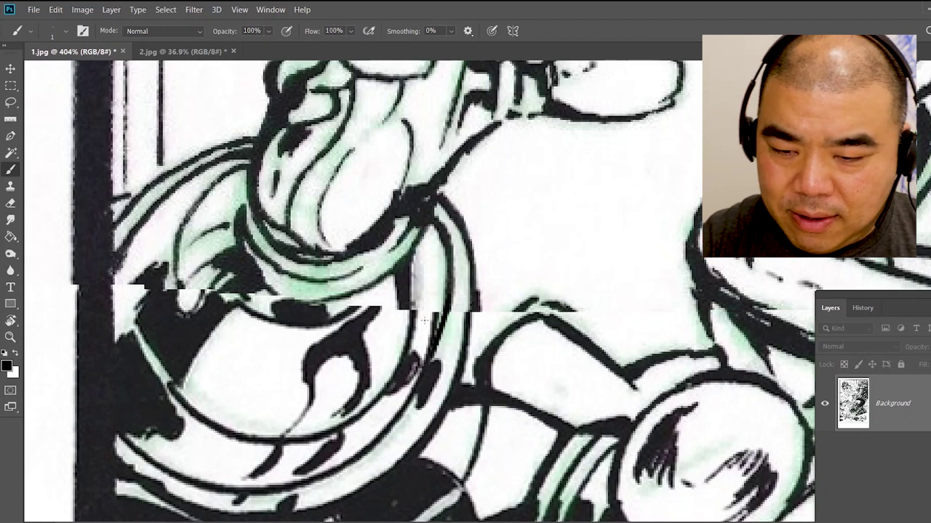
key(e)
drag(433, 324, 430, 318)
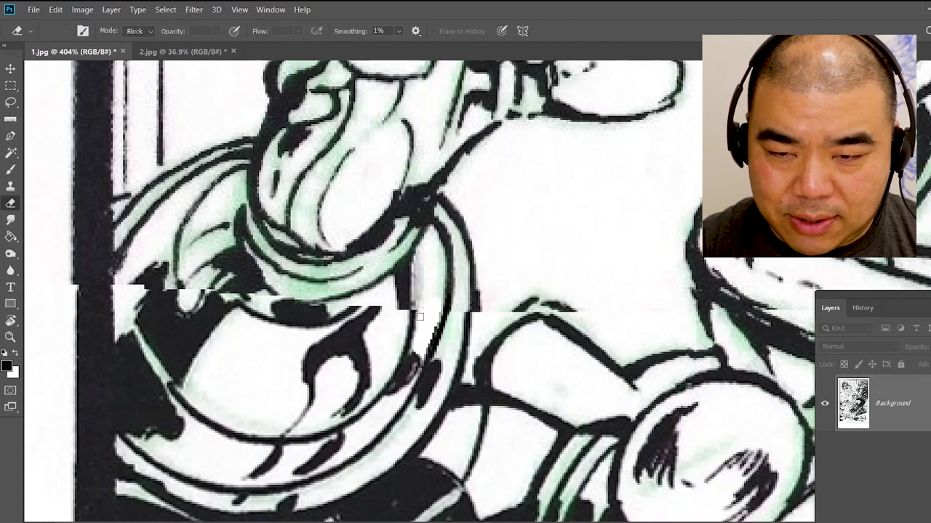
key(b)
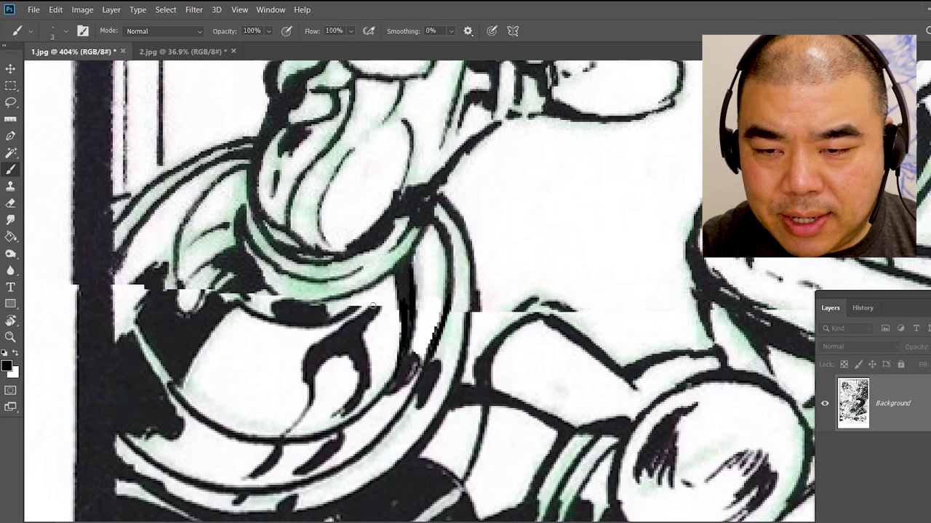
drag(371, 310, 386, 292)
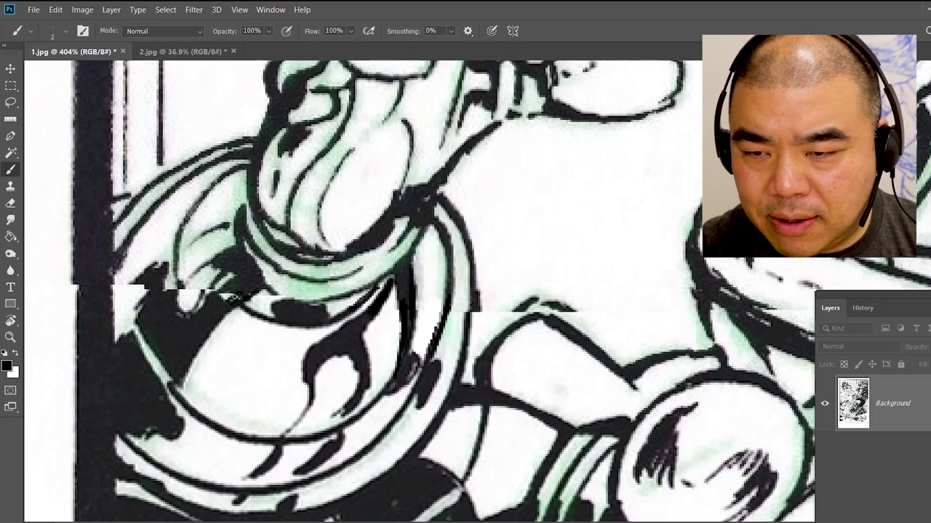
mouse_move(236, 289)
mouse_down()
mouse_move(210, 306)
mouse_move(234, 284)
mouse_up()
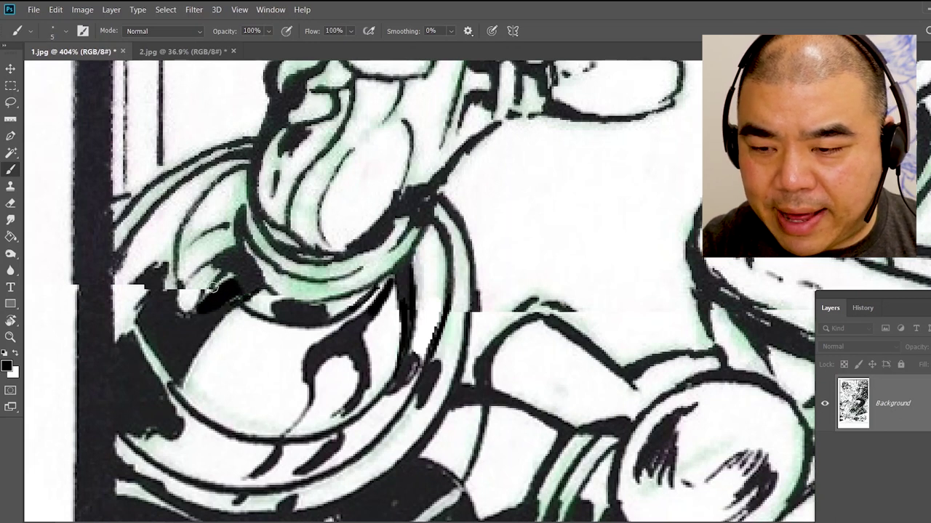
- Paint a white highlight into the gauntlet's dark shading at the seam and reshape its edges with black strokes
key(x)
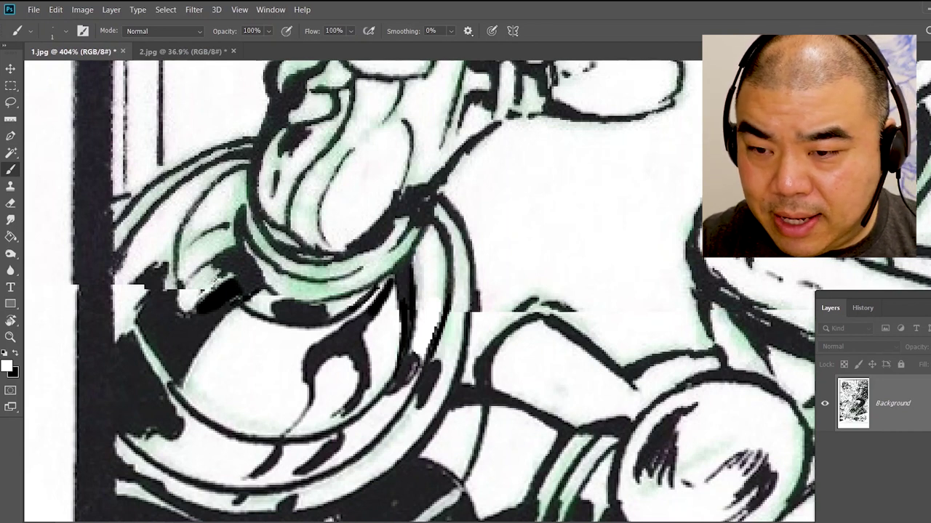
mouse_move(173, 298)
mouse_down()
mouse_move(201, 271)
mouse_move(229, 287)
mouse_move(149, 283)
mouse_move(194, 277)
mouse_up()
key(z)
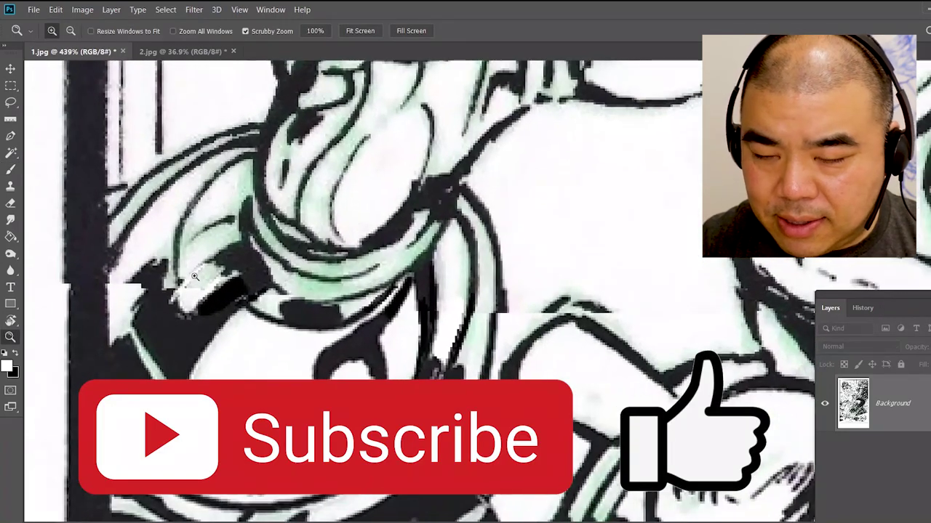
key(b)
key(z)
mouse_move(177, 304)
mouse_down()
mouse_move(226, 295)
mouse_move(187, 288)
mouse_up()
key(b)
key(x)
key(z)
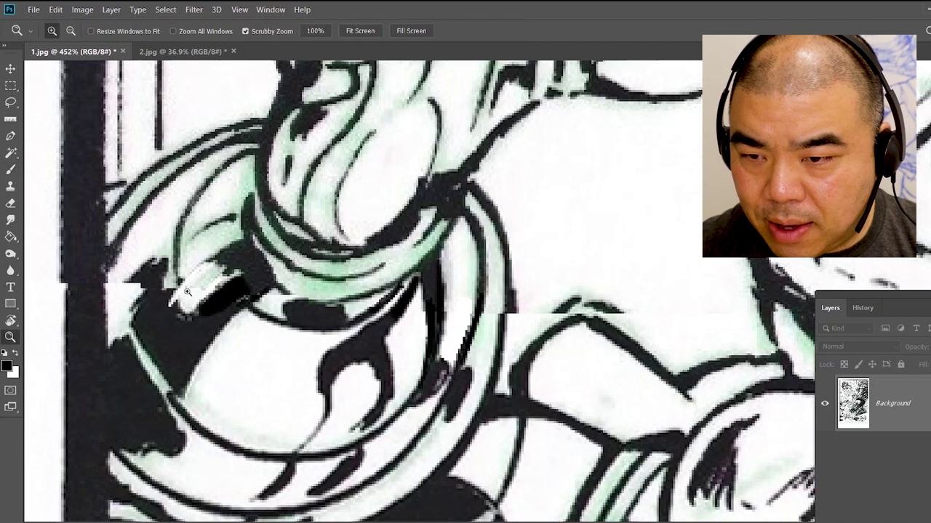
key(b)
mouse_move(184, 285)
mouse_down()
mouse_move(203, 279)
mouse_move(168, 304)
mouse_move(137, 297)
mouse_move(137, 308)
mouse_move(141, 286)
mouse_move(149, 290)
mouse_up()
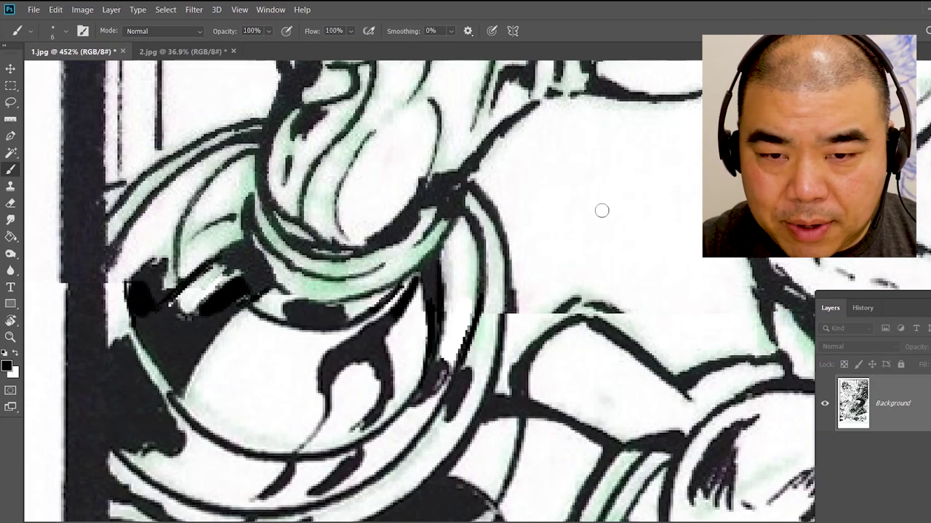
- Choose the Hard Round Pressure Size brush, test it with an S-shaped stroke in the blank area, and undo that stroke
right_click(603, 211)
click(668, 388)
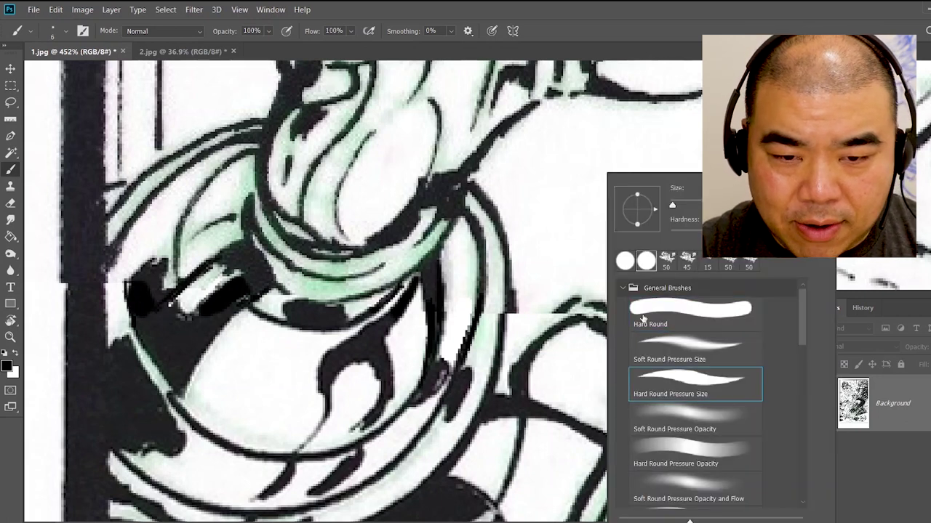
click(532, 182)
drag(565, 161, 557, 231)
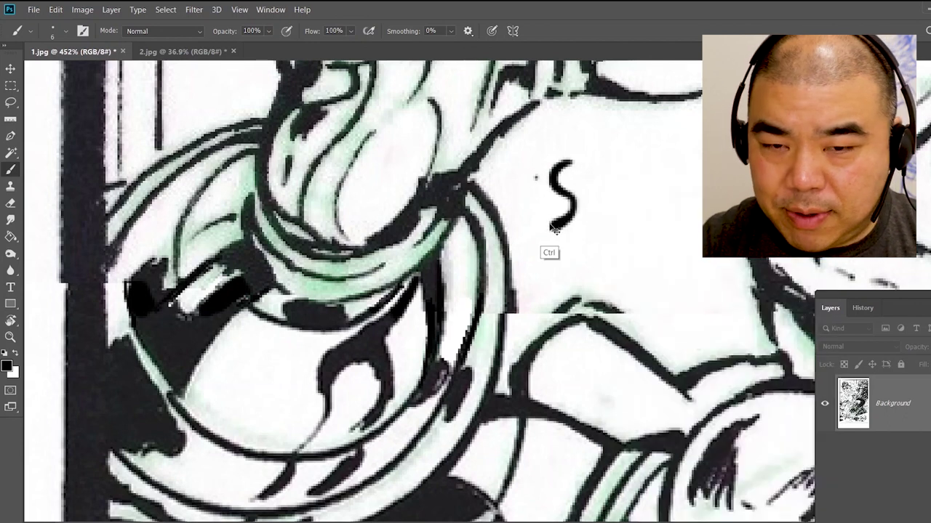
key(ctrl+z)
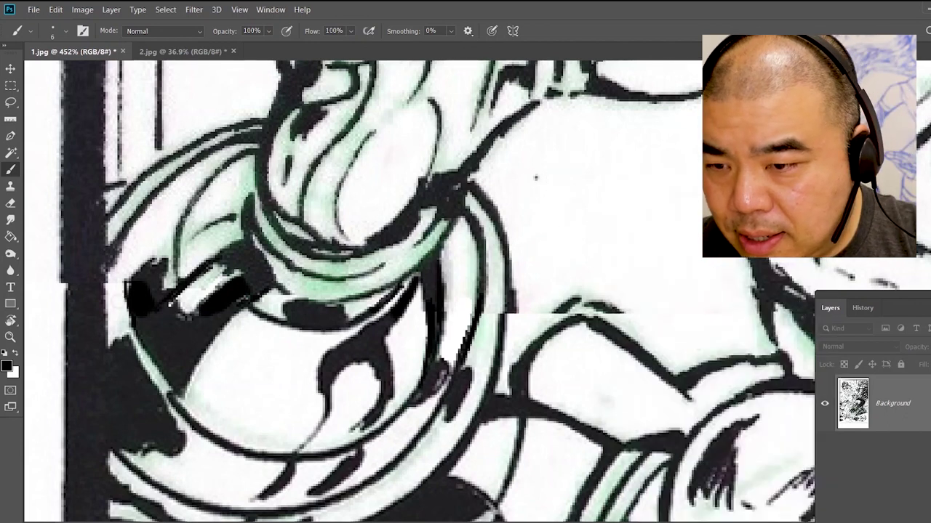
- Rebuild the gauntlet's left edge beside the panel border with black fill and a white rim line below the seam
mouse_move(102, 293)
mouse_down()
mouse_move(120, 351)
mouse_move(102, 294)
mouse_move(129, 378)
mouse_up()
key(x)
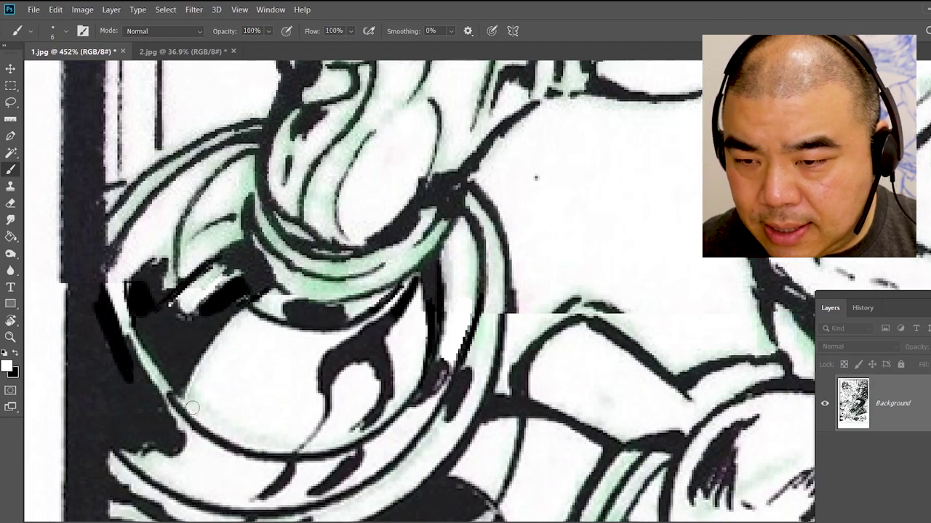
mouse_move(122, 296)
mouse_down()
mouse_move(148, 369)
mouse_move(202, 426)
mouse_up()
key(x)
drag(152, 396, 177, 430)
mouse_move(154, 342)
mouse_down()
mouse_move(170, 374)
mouse_move(162, 363)
mouse_move(188, 377)
mouse_up()
- Examine the line art along the seam from the gauntlet across the arm and collar to the rounded armor pieces
mouse_move(573, 288)
mouse_down()
mouse_move(304, 225)
mouse_move(313, 241)
mouse_move(368, 247)
mouse_up()
key(e)
drag(472, 226, 271, 202)
drag(601, 243, 356, 258)
key(b)
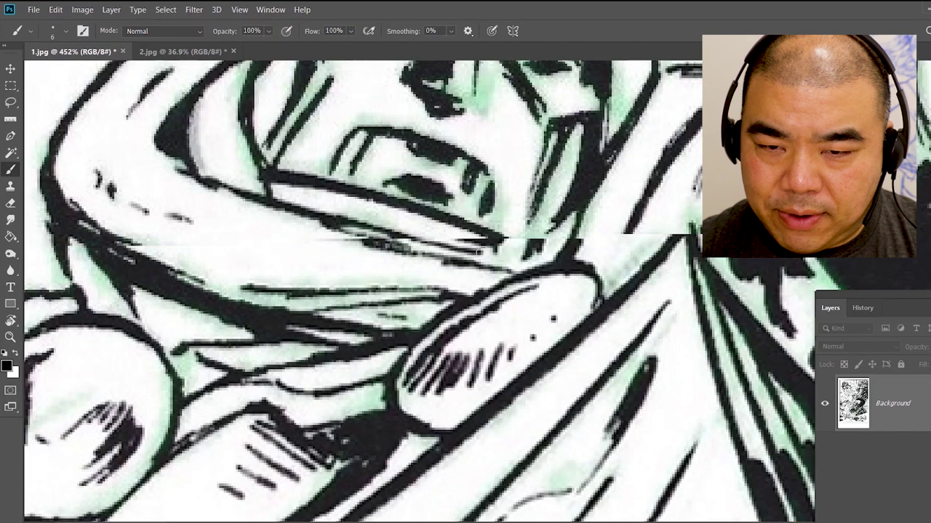
key(x)
mouse_move(517, 254)
mouse_down()
mouse_move(351, 227)
mouse_move(365, 179)
mouse_move(336, 241)
mouse_move(308, 240)
mouse_move(341, 206)
mouse_up()
key(x)
drag(447, 208, 286, 268)
drag(305, 299, 305, 240)
mouse_move(640, 275)
mouse_down()
mouse_move(493, 254)
mouse_move(354, 219)
mouse_up()
- Redraw the rounded armor piece's curved left edge across the seam in black, with a white rim separating it from the dark shading
mouse_move(120, 174)
mouse_down()
mouse_move(119, 204)
mouse_move(142, 249)
mouse_up()
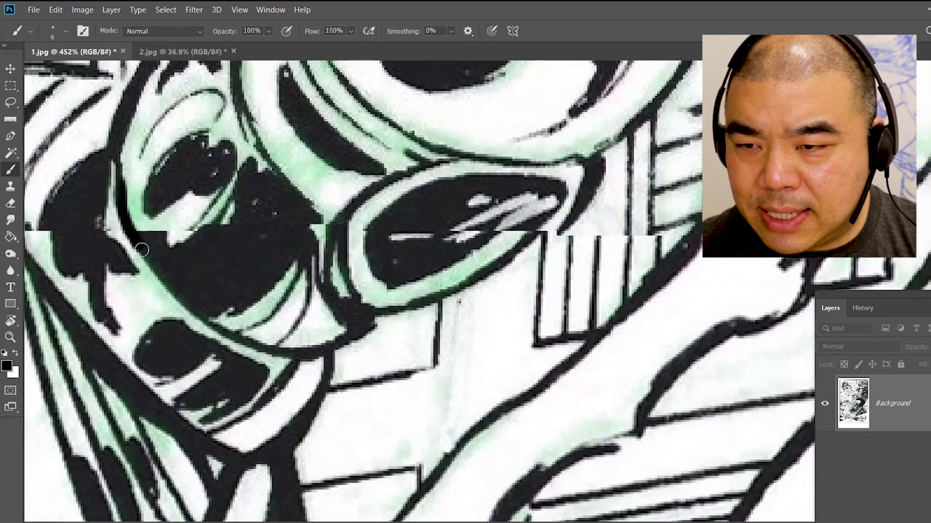
mouse_move(119, 169)
mouse_down()
mouse_move(153, 248)
mouse_move(132, 216)
mouse_move(171, 259)
mouse_move(168, 231)
mouse_up()
key(x)
drag(104, 218, 120, 258)
key(x)
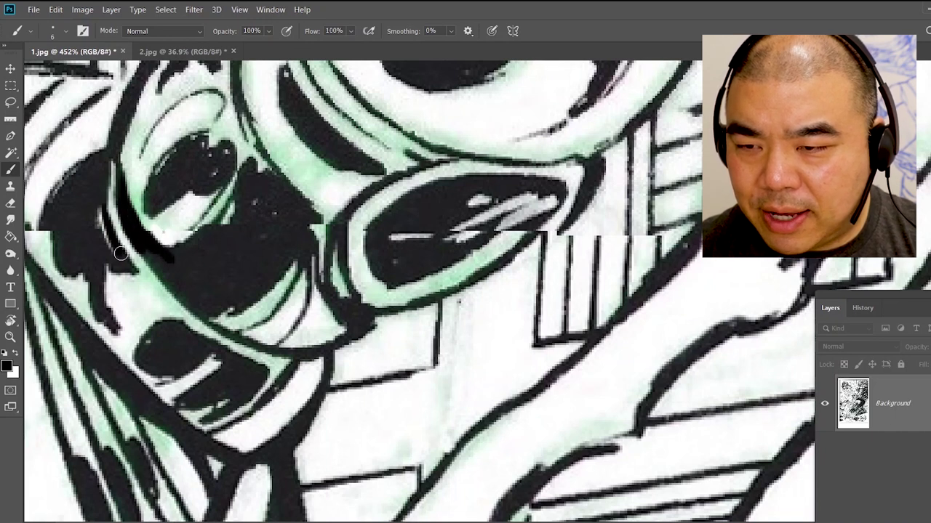
drag(100, 202, 112, 263)
- Fill the white seam gap inside the oval's dark interior with black and rework its lower-right rim in black and white
drag(442, 298, 325, 288)
mouse_move(393, 250)
mouse_down()
mouse_move(451, 212)
mouse_move(418, 236)
mouse_up()
key(x)
mouse_move(390, 239)
mouse_down()
mouse_move(434, 206)
mouse_move(373, 244)
mouse_move(358, 239)
mouse_move(433, 191)
mouse_move(367, 235)
mouse_move(327, 245)
mouse_move(321, 225)
mouse_move(295, 221)
mouse_move(269, 218)
mouse_up()
key(x)
scroll(345, 242, right, 5)
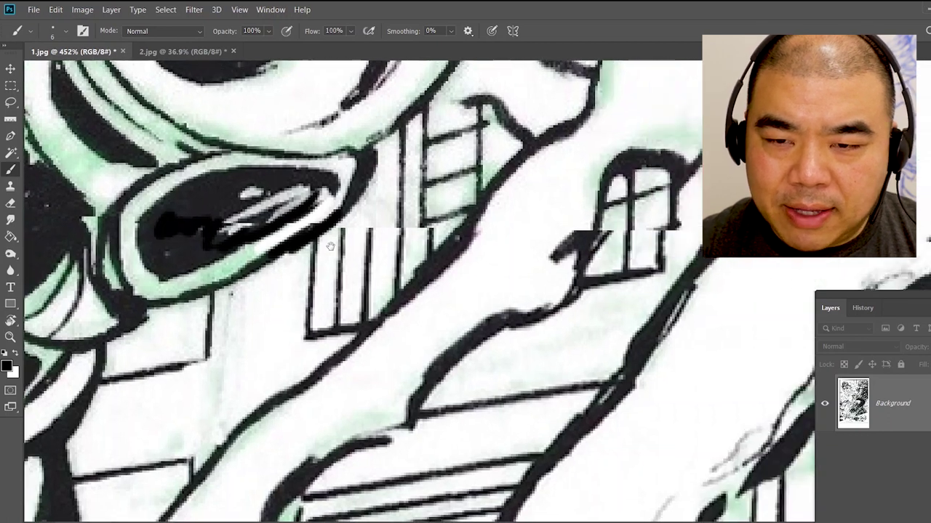
- Switch to the Clone Stamp tool and reduce its brush size to 9
key(s)
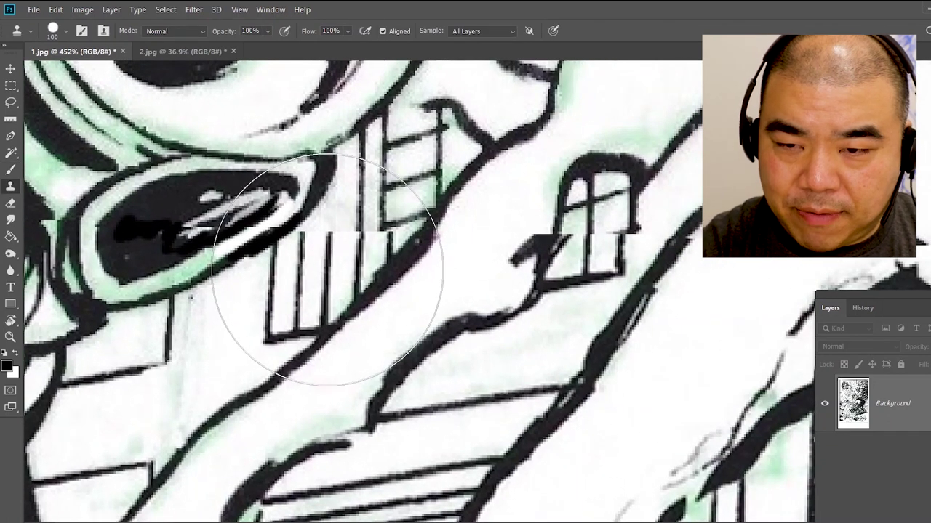
key(bracketleft)
key(bracketleft)
key(bracketleft)
key(bracketleft)
key(bracketleft)
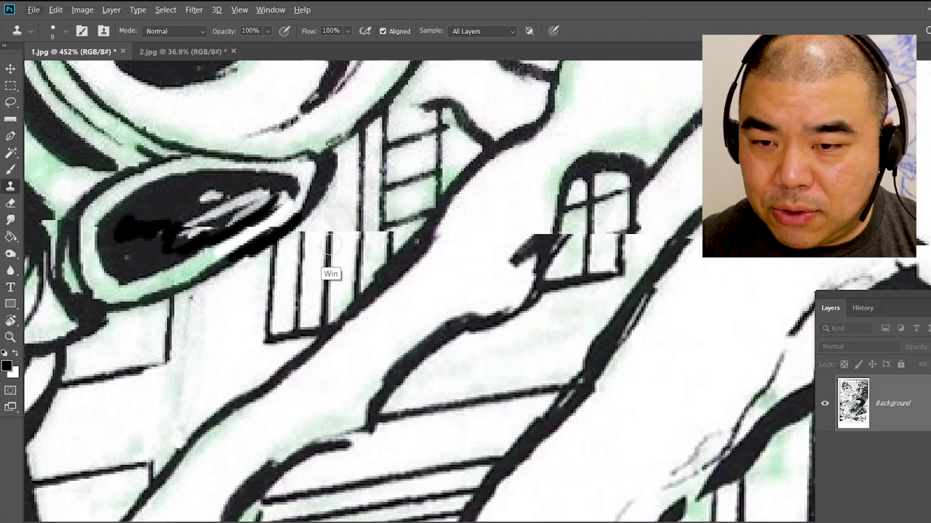
click(329, 249)
key(super)
click(501, 224)
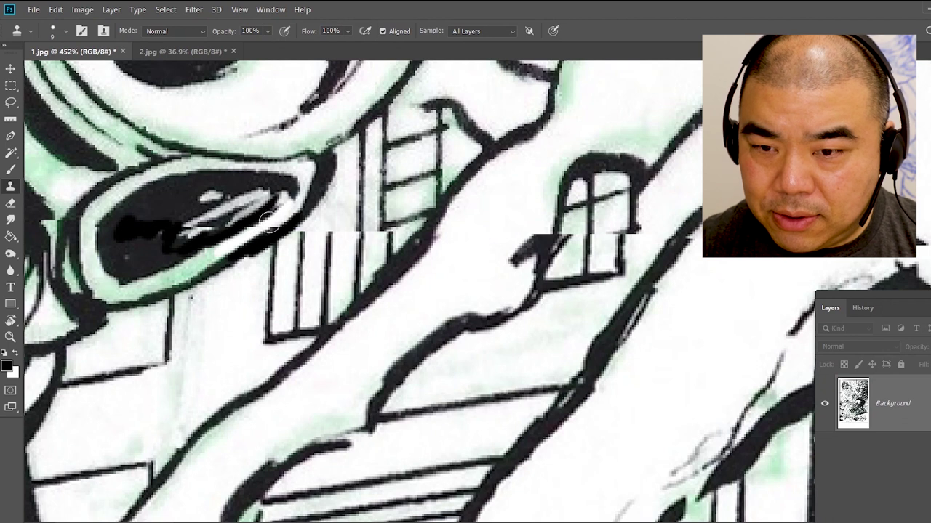
key(super)
click(473, 197)
key(Return)
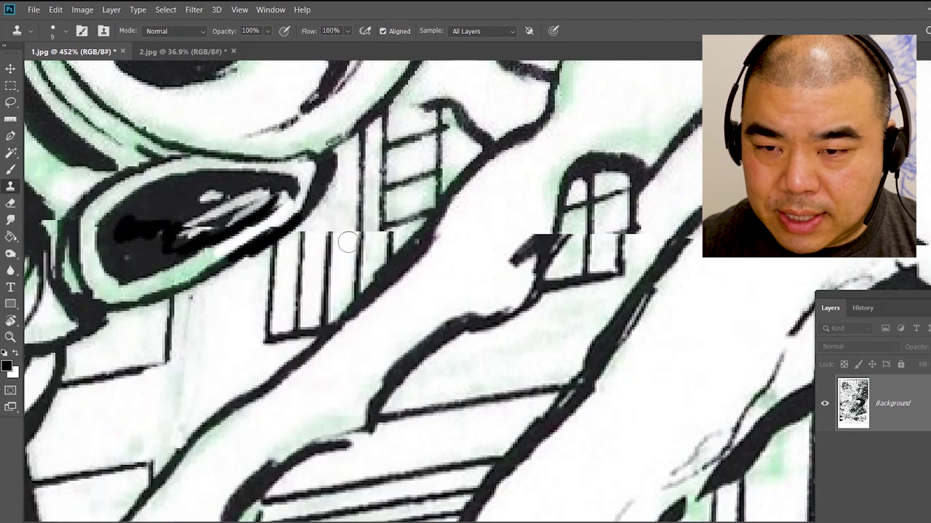
key(super)
key(Escape)
- Clone the vertical building line beside the oval upward across the seam, sampling from the line just below it
key(alt)
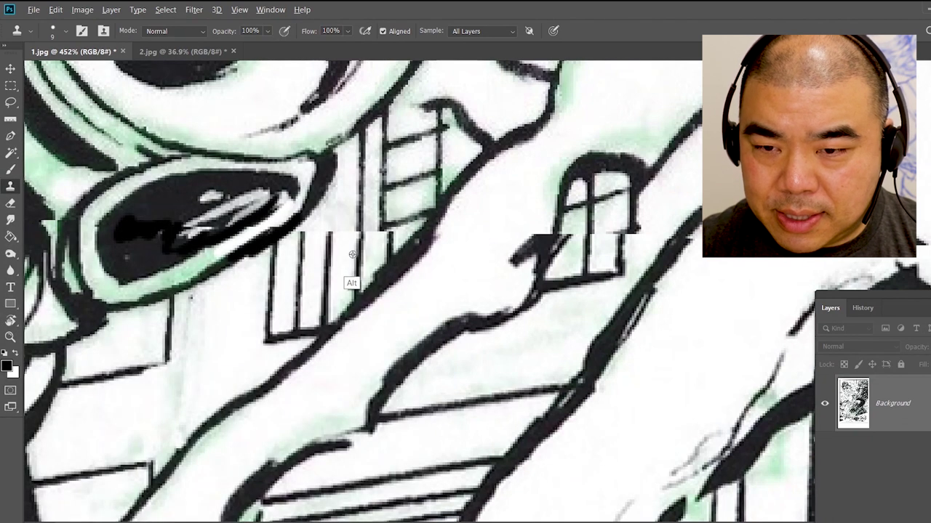
alt+click(326, 268)
drag(329, 245, 330, 198)
- Redraw the small arched window's left edge across the seam in black and paint out the stray outline piece beside it
drag(452, 216, 263, 217)
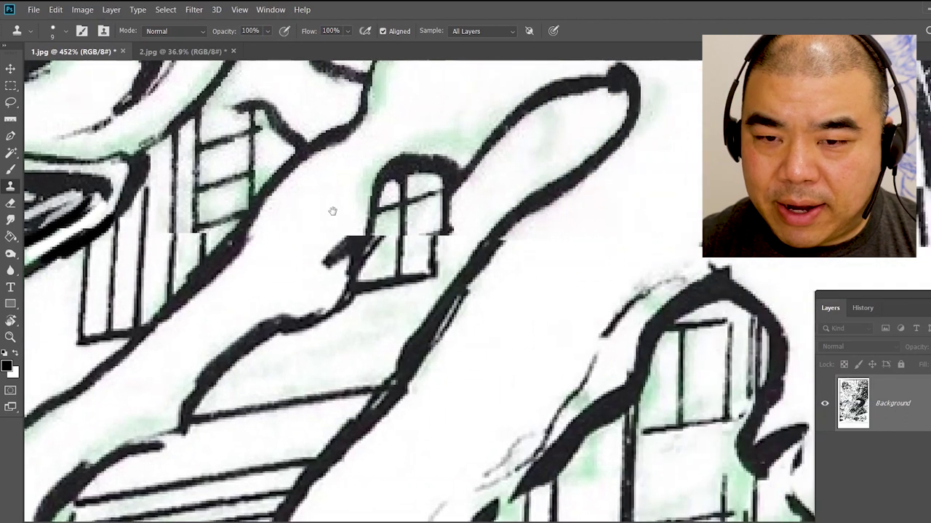
key(b)
mouse_move(374, 209)
mouse_down()
mouse_move(357, 249)
mouse_move(362, 239)
mouse_move(324, 266)
mouse_up()
key(x)
- Try a thick black stroke over the arched window's central bar at the seam, and undo it
mouse_move(402, 230)
mouse_down()
mouse_move(398, 271)
mouse_move(406, 244)
mouse_up()
key(x)
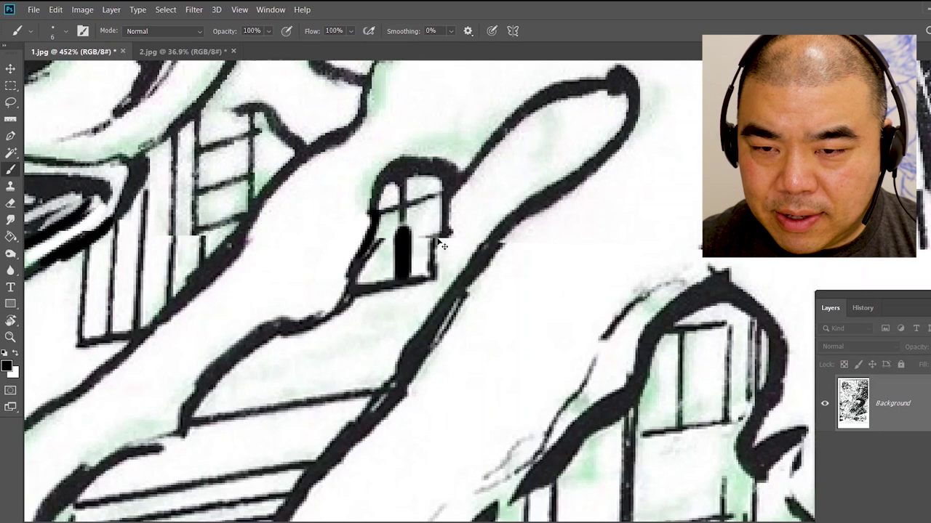
key(ctrl+alt+z)
key(ctrl+alt+z)
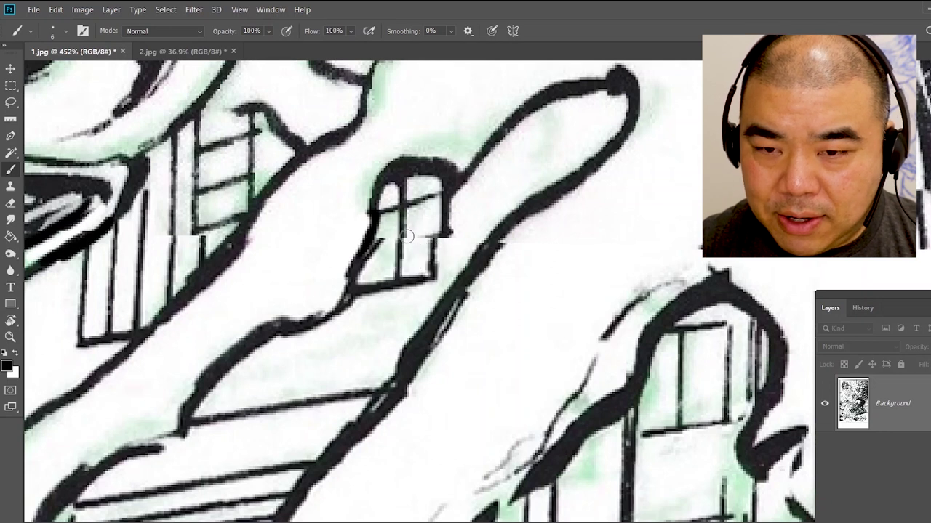
- Clone the arched window's right edge straight down across the seam and draw its bottom-right corner in black with the brush
key(s)
key(super)
key(super)
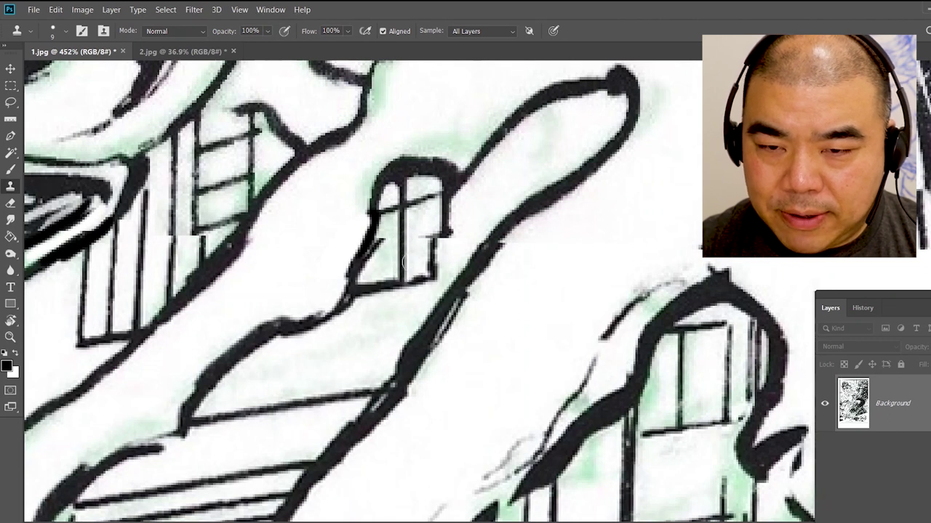
mouse_move(447, 218)
mouse_down()
mouse_move(439, 261)
mouse_move(431, 240)
mouse_move(429, 271)
mouse_up()
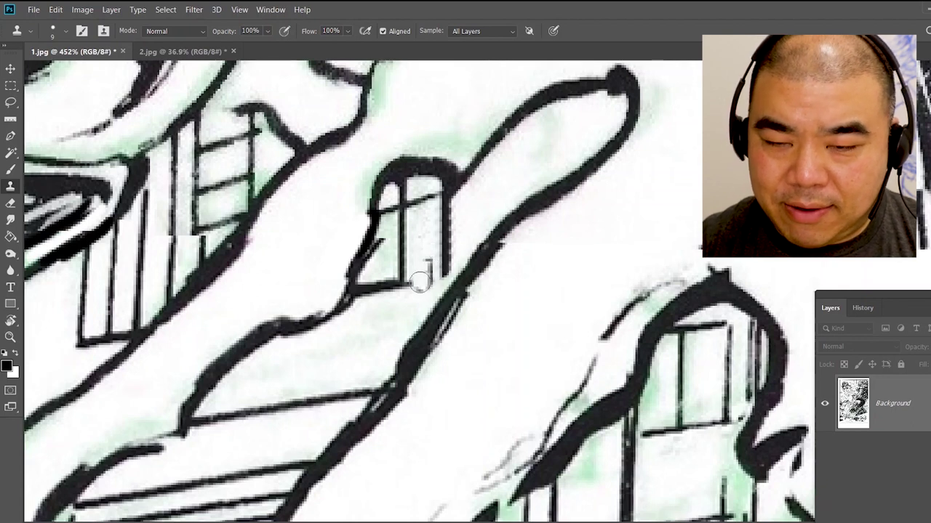
key(b)
drag(419, 276, 445, 272)
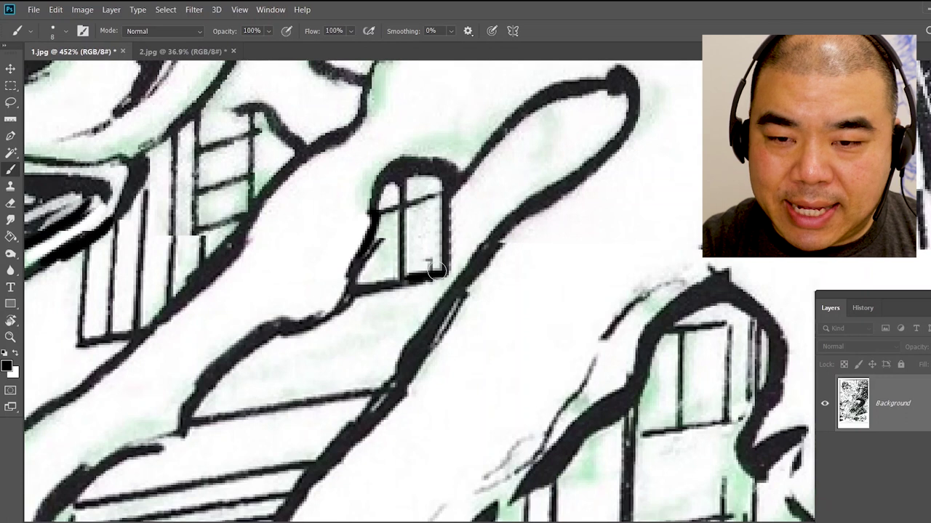
- Extend the two vertical drip lines below the seam with thin wavy black strokes at brush size 2
drag(669, 235, 301, 177)
key(e)
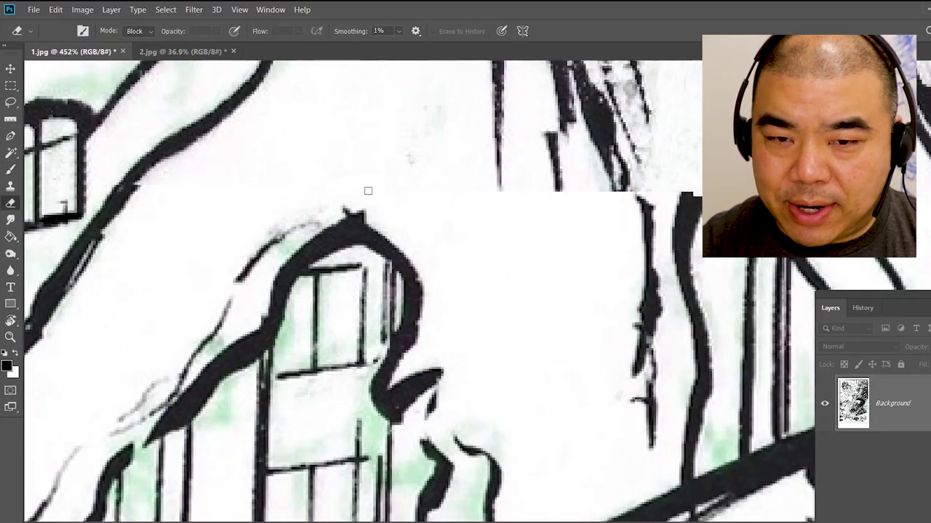
scroll(333, 194, right, 5)
key(b)
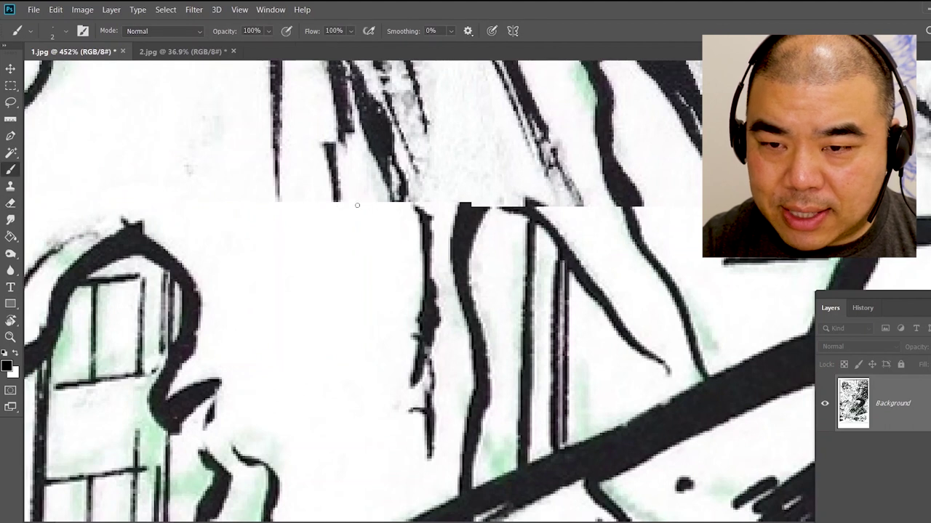
mouse_move(336, 195)
mouse_down()
mouse_move(339, 268)
mouse_move(365, 374)
mouse_up()
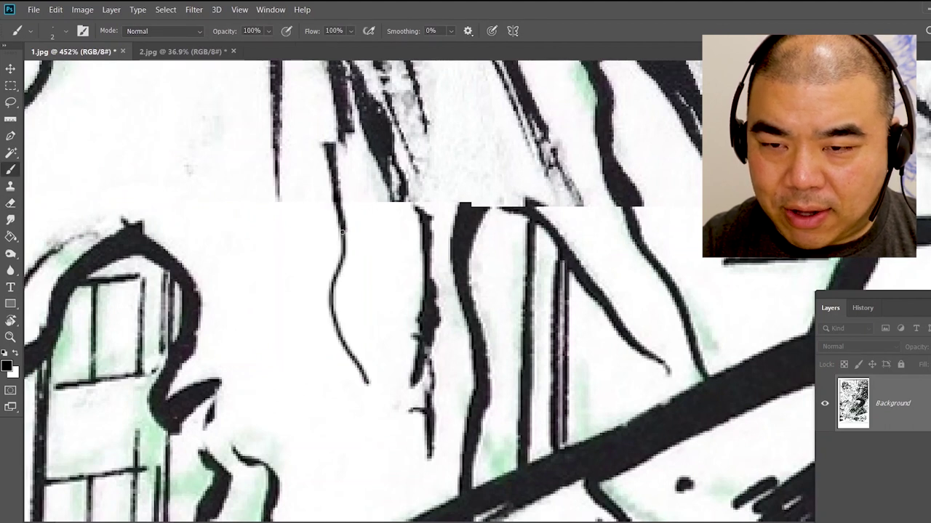
mouse_move(276, 202)
mouse_down()
mouse_move(285, 240)
mouse_move(277, 309)
mouse_up()
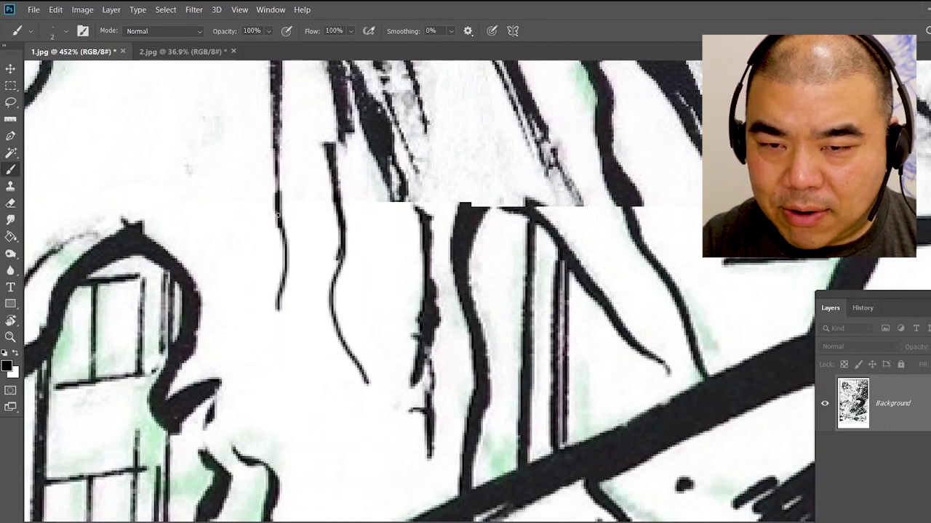
- Close the open drip arch with a black cap at brush size 7 and continue the two contours beside it across the seam
mouse_move(505, 237)
mouse_down()
mouse_move(399, 204)
mouse_move(447, 197)
mouse_move(472, 205)
mouse_up()
key(bracketright)
key(bracketright)
key(bracketright)
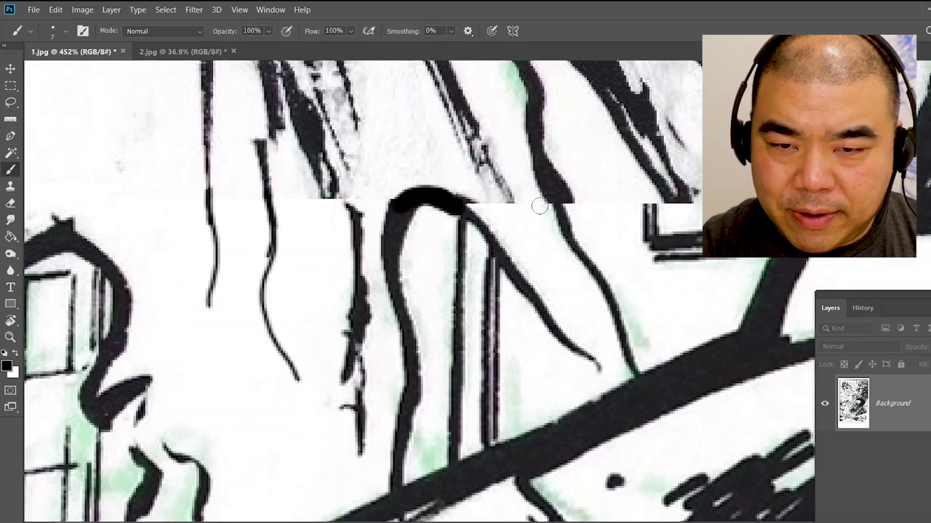
mouse_move(576, 203)
mouse_down()
mouse_move(574, 229)
mouse_move(598, 275)
mouse_up()
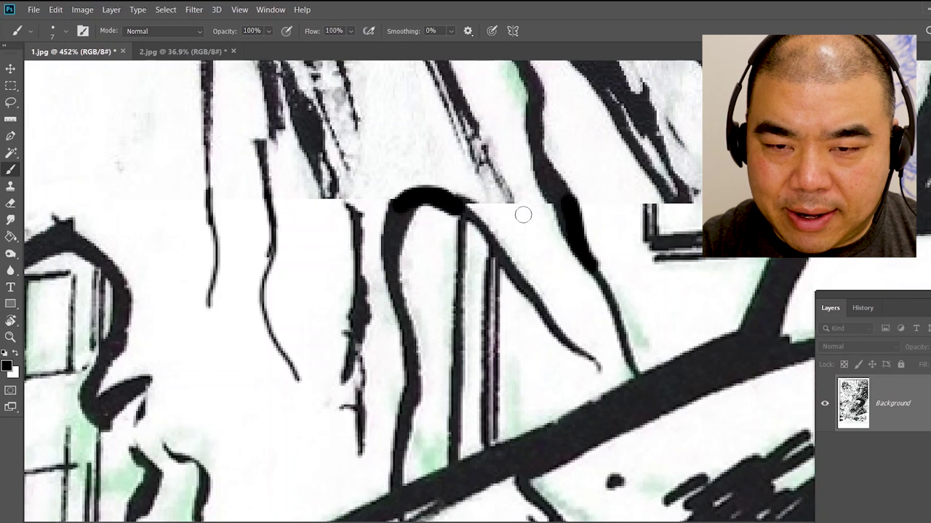
drag(509, 203, 525, 236)
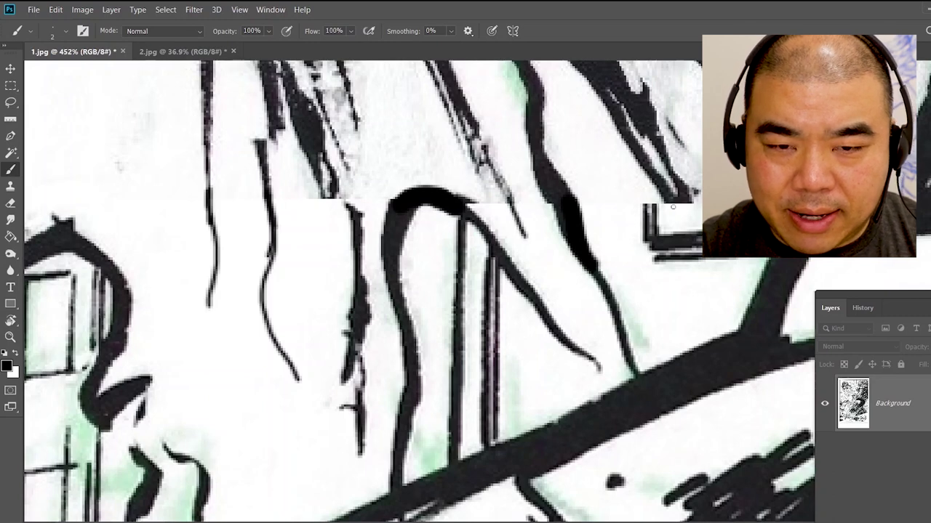
- Erase the leftover window corner below the seam and extend the black drip line into the cleared area
key(z)
drag(716, 218, 647, 218)
drag(647, 218, 442, 231)
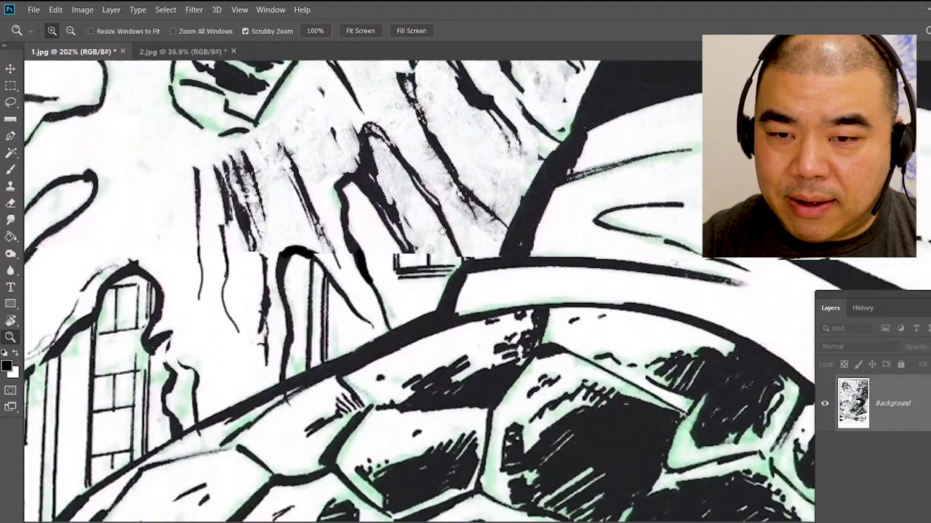
key(e)
mouse_move(398, 262)
mouse_down()
mouse_move(401, 287)
mouse_move(399, 271)
mouse_move(432, 276)
mouse_up()
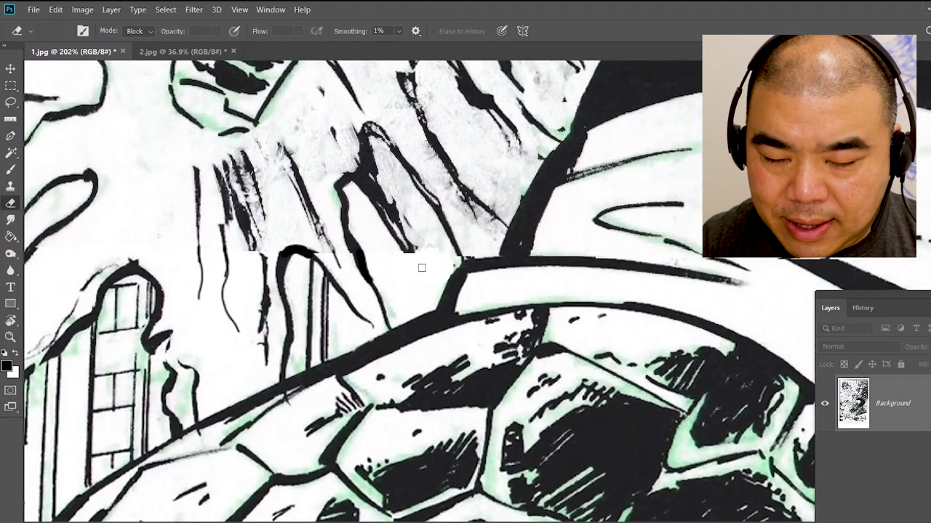
key(b)
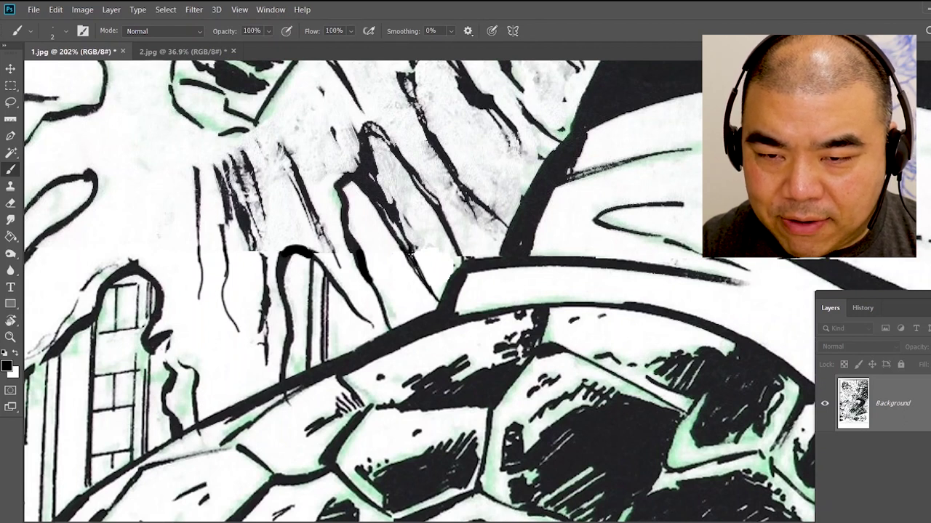
- Rework the hatching where the long black wedge meets the seam with a black stroke and thin white lines
mouse_move(640, 228)
mouse_down()
mouse_move(388, 191)
mouse_move(196, 185)
mouse_up()
key(z)
drag(337, 189, 291, 189)
drag(435, 205, 370, 243)
mouse_move(297, 244)
mouse_down()
mouse_move(341, 217)
mouse_move(337, 225)
mouse_up()
key(b)
drag(272, 247, 317, 242)
key(x)
mouse_move(248, 249)
mouse_down()
mouse_move(298, 237)
mouse_move(325, 252)
mouse_up()
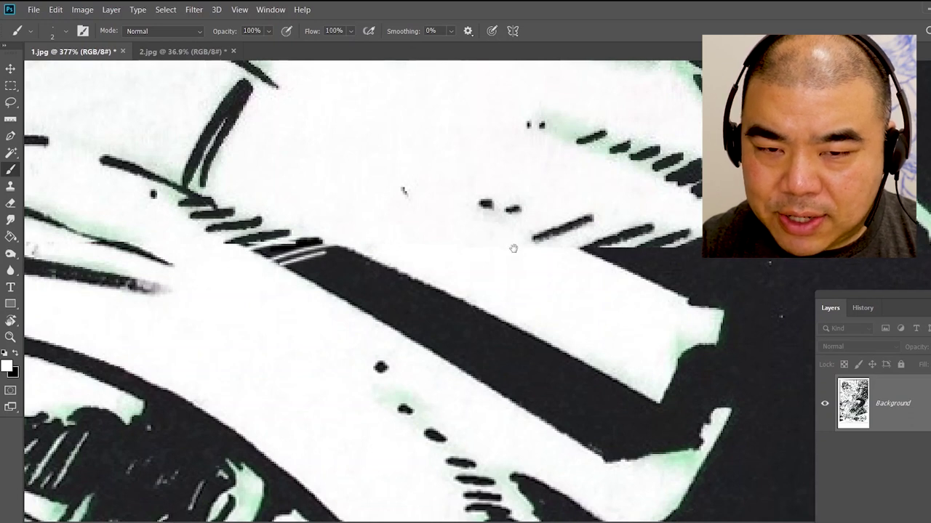
- Cut thin white hatch lines into the dark area below the seam to continue the black hatching above, undoing the last stroke
drag(511, 247, 337, 241)
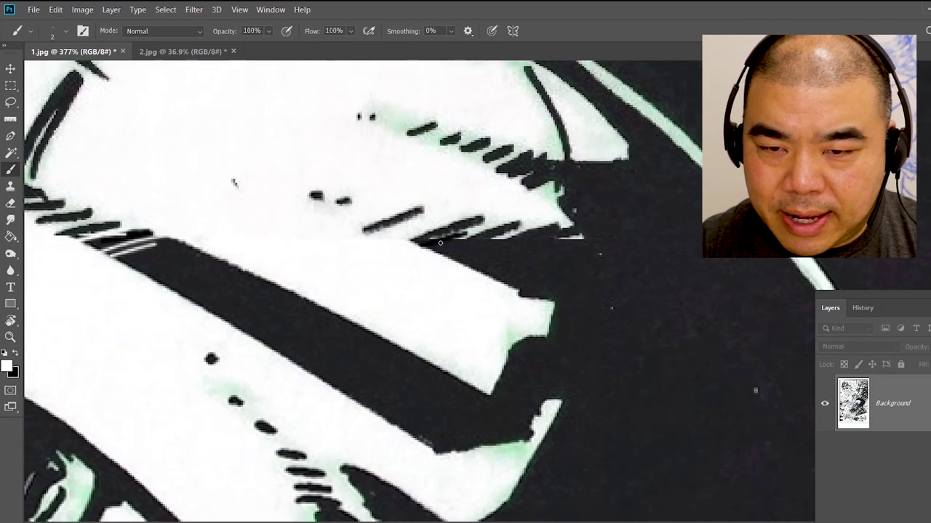
drag(506, 232, 454, 258)
drag(515, 232, 458, 260)
drag(549, 239, 477, 269)
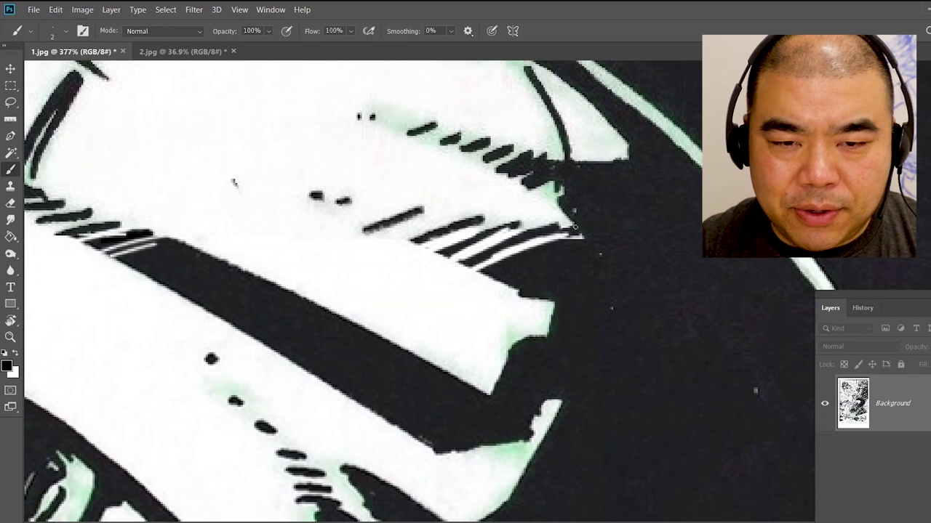
key(ctrl+z)
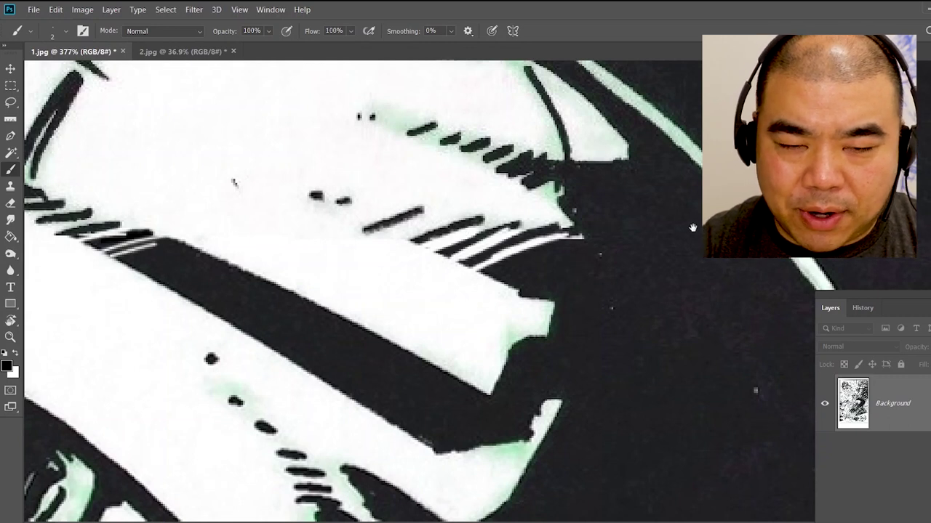
- Paint black over the bulge on the lower-left side of the light diagonal line at the seam
drag(683, 228, 360, 239)
key(e)
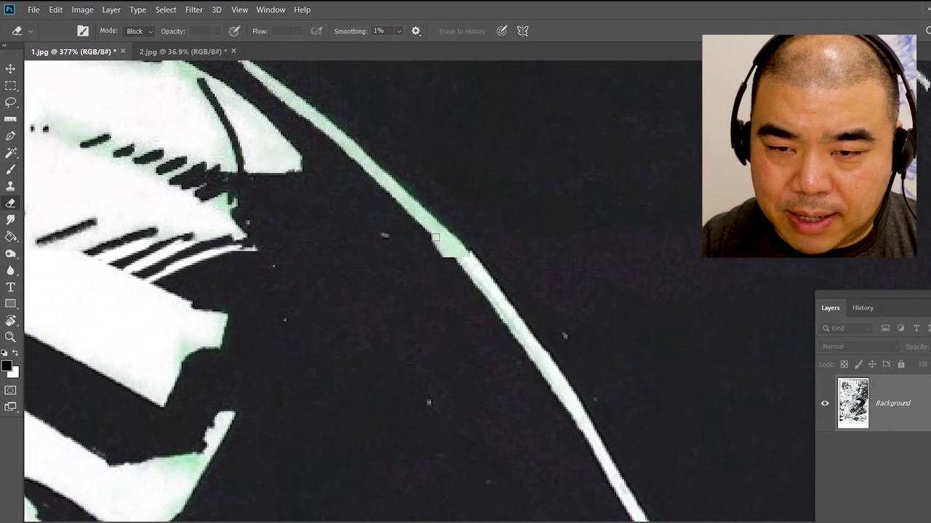
key(b)
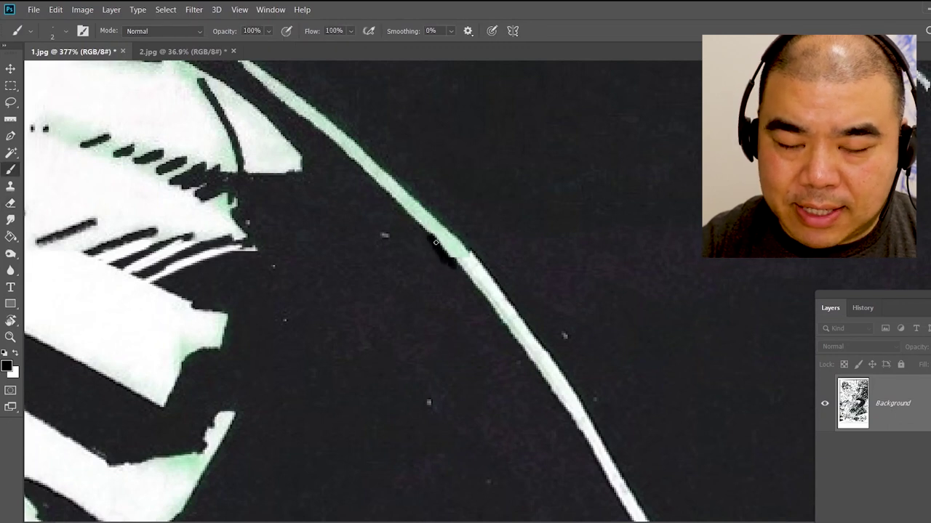
- Paint a sampled off-black with a size 20 brush over the ragged white specks at the seam beside the large black area
scroll(435, 242, right, 6)
key(z)
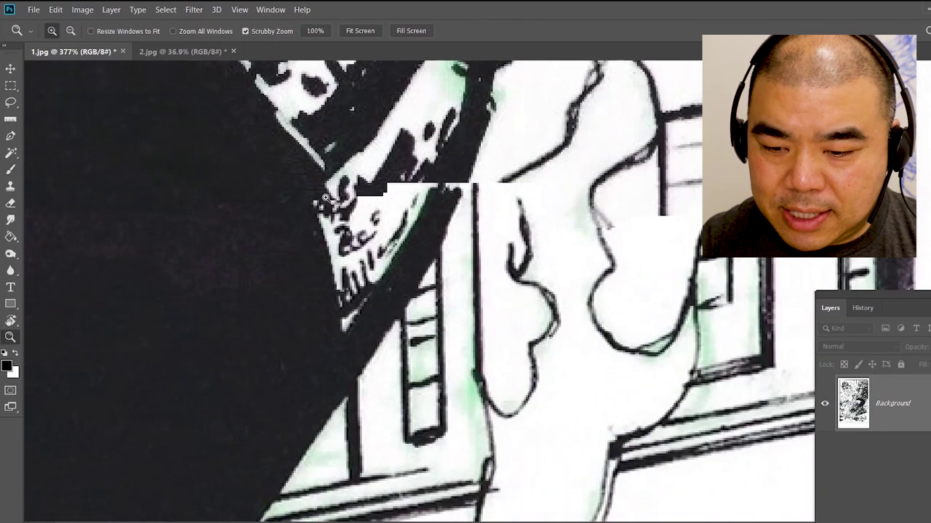
key(v)
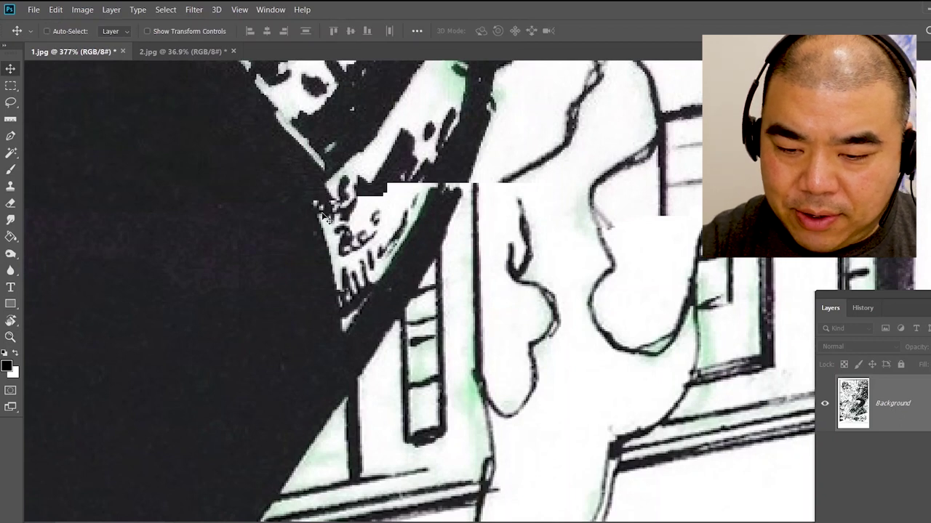
key(b)
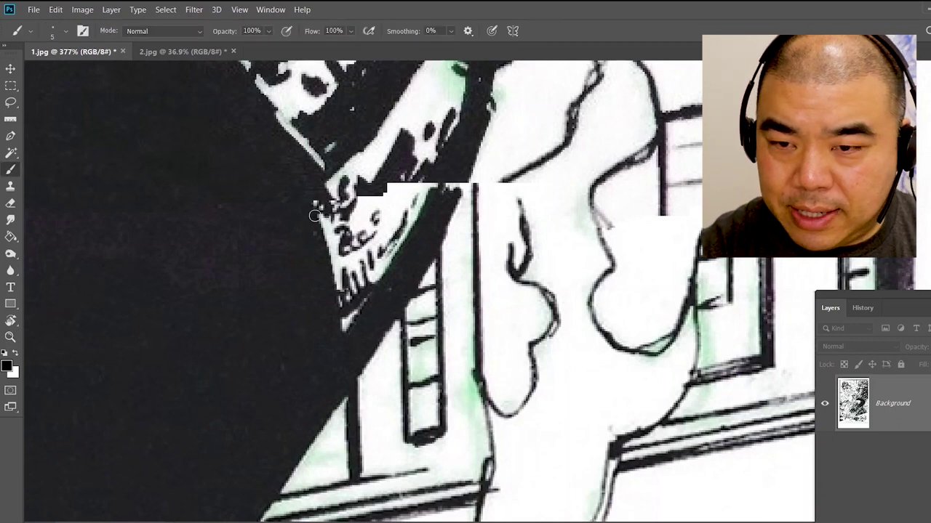
key(bracketright)
key(bracketright)
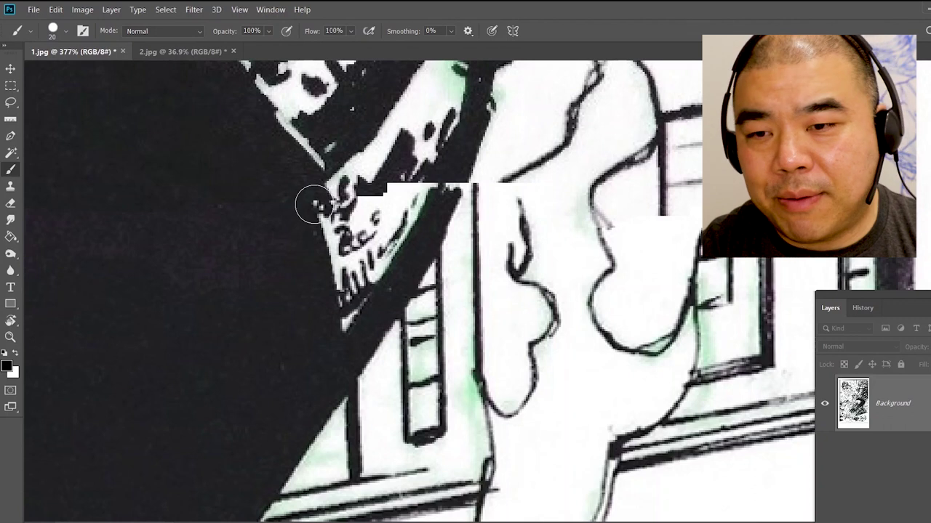
mouse_move(314, 207)
mouse_down()
mouse_move(343, 319)
mouse_move(333, 270)
mouse_move(295, 214)
mouse_up()
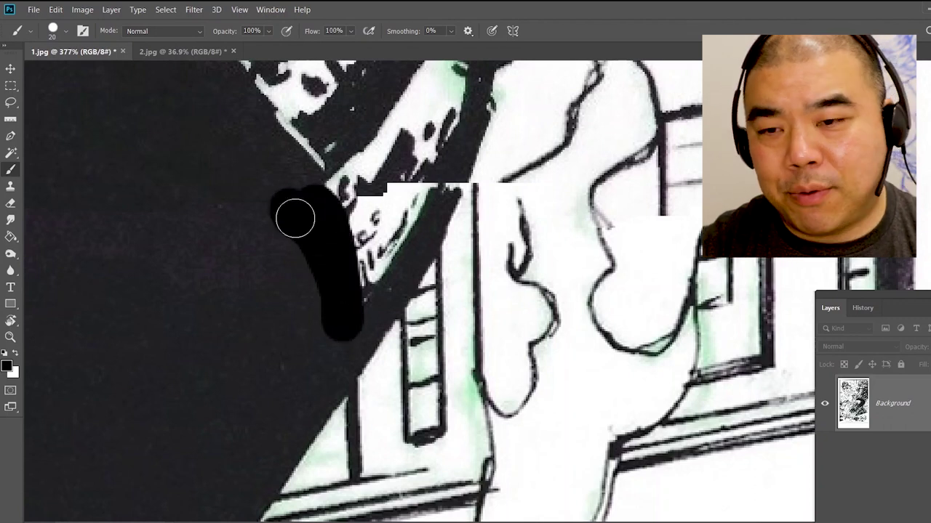
key(ctrl+z)
alt+click(202, 249)
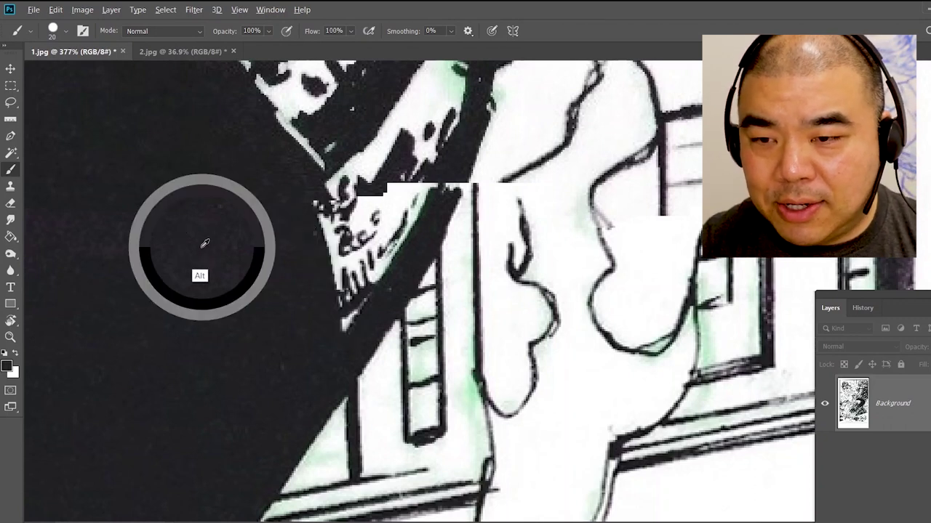
mouse_move(297, 218)
mouse_down()
mouse_move(334, 269)
mouse_move(337, 321)
mouse_move(311, 212)
mouse_move(342, 291)
mouse_up()
- Paint over the seam break in the thick diagonal black band, undo the last stroke, and reduce the brush to size 10
mouse_move(449, 170)
mouse_down()
mouse_move(434, 216)
mouse_move(455, 190)
mouse_up()
key(super)
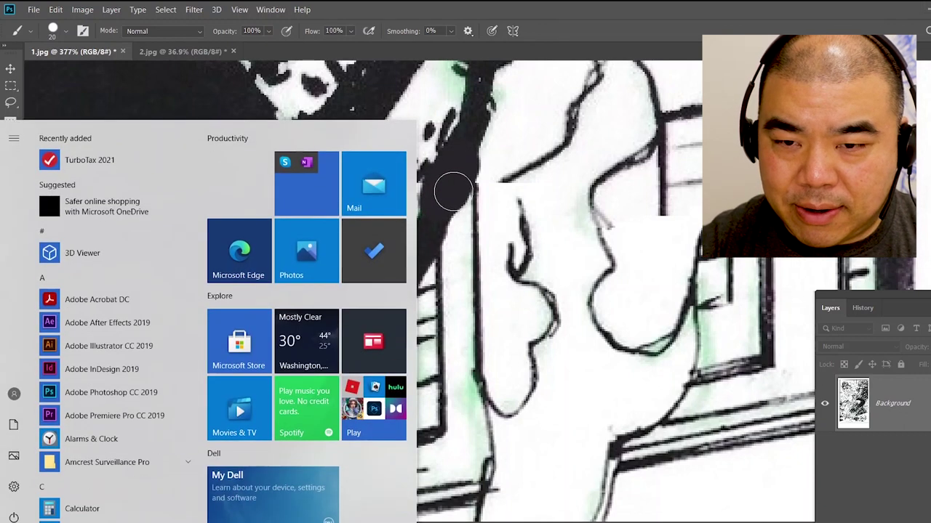
key(super)
key(ctrl+z)
key(bracketleft)
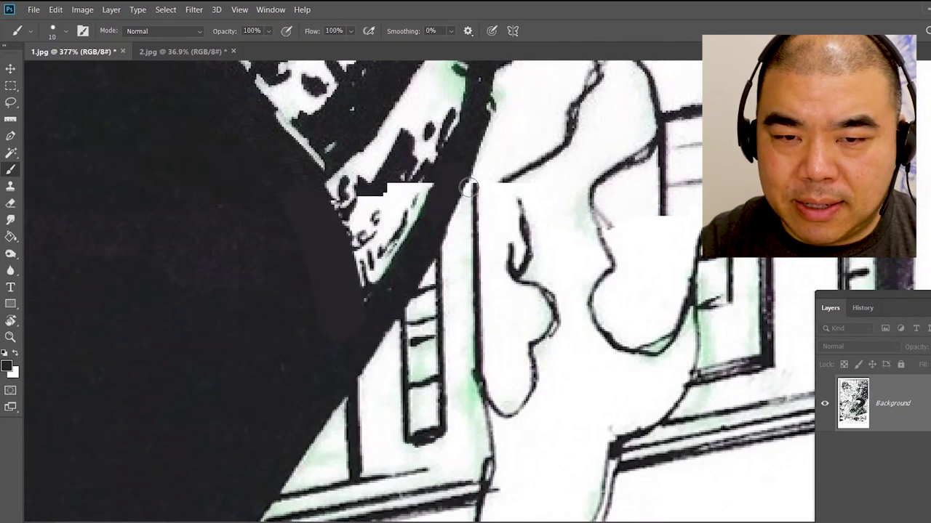
- Erase the excess thickness from the vertical frame lines of the two windows below the seam so they meet the lines above
drag(580, 184, 282, 184)
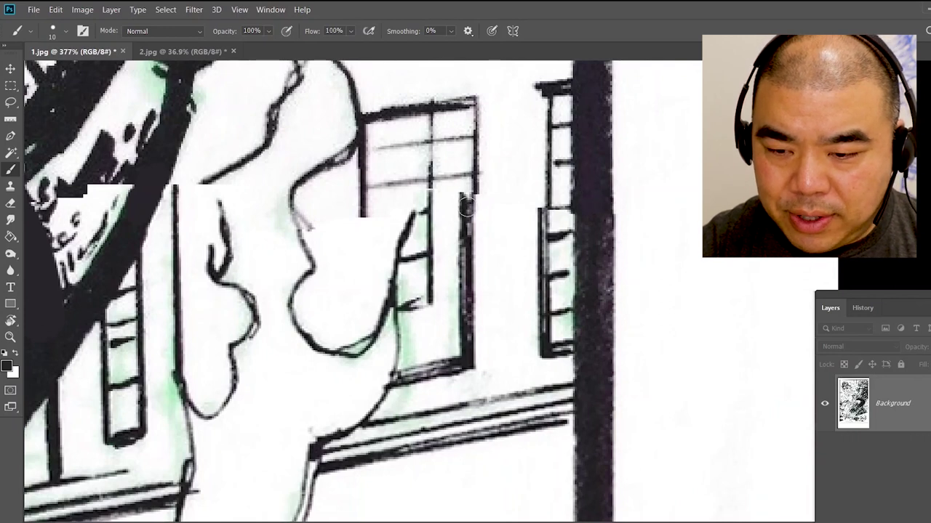
key(e)
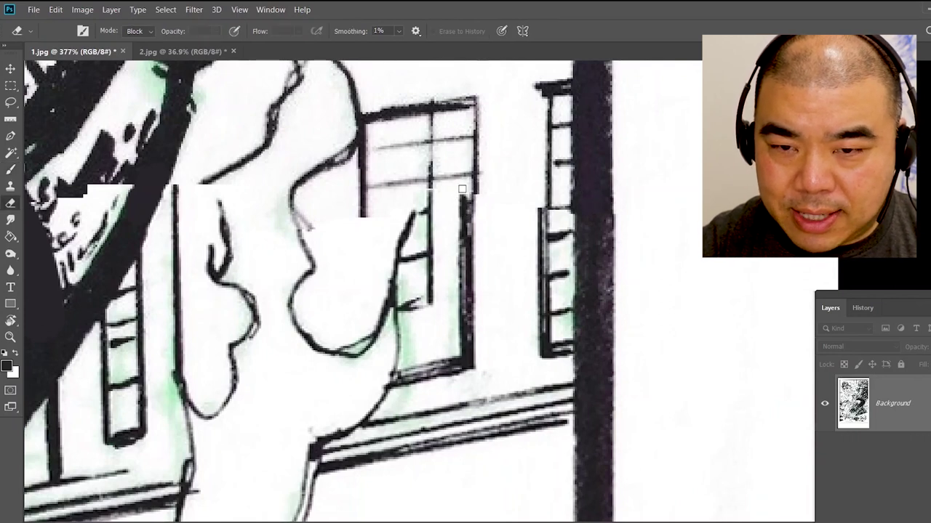
shift+click(463, 350)
click(538, 202)
shift+click(541, 358)
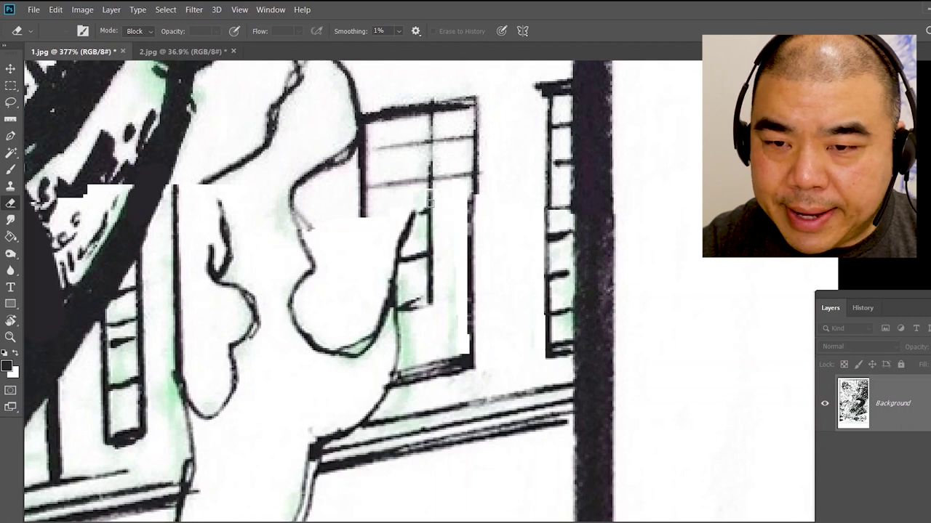
- Clone the middle window's left frame line and pane lines downward across the blank gap below the seam
key(s)
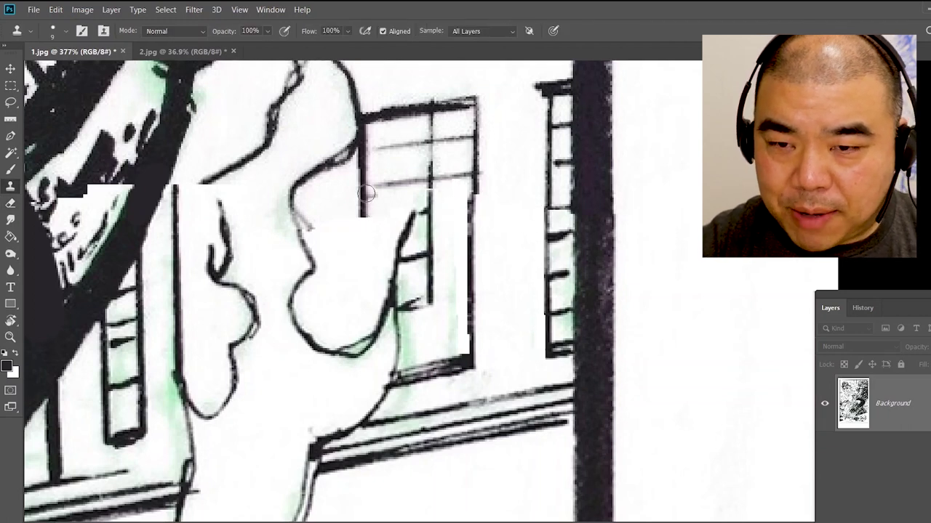
alt+click(364, 189)
mouse_move(364, 219)
mouse_down()
mouse_move(391, 216)
mouse_move(368, 225)
mouse_move(369, 263)
mouse_up()
mouse_move(371, 218)
mouse_down()
mouse_move(379, 261)
mouse_move(369, 246)
mouse_move(370, 314)
mouse_up()
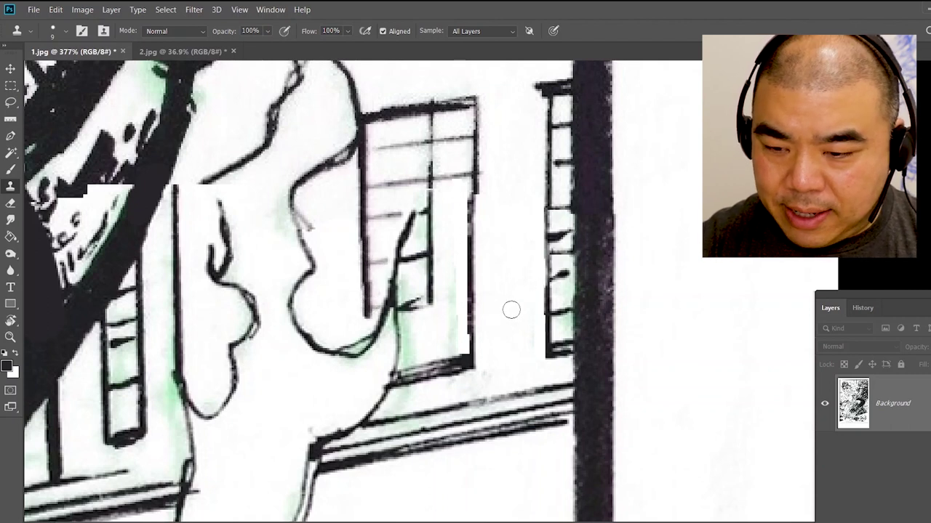
- Save the merged page as a JPEG named Walden Connected
key(z)
mouse_move(569, 258)
mouse_down()
mouse_move(515, 271)
mouse_move(481, 354)
mouse_move(460, 330)
mouse_up()
drag(435, 263, 546, 245)
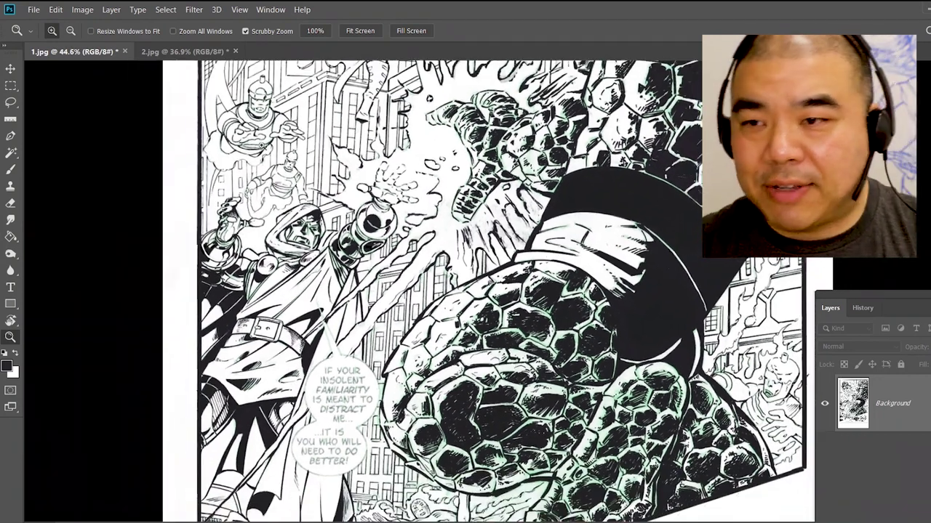
click(32, 10)
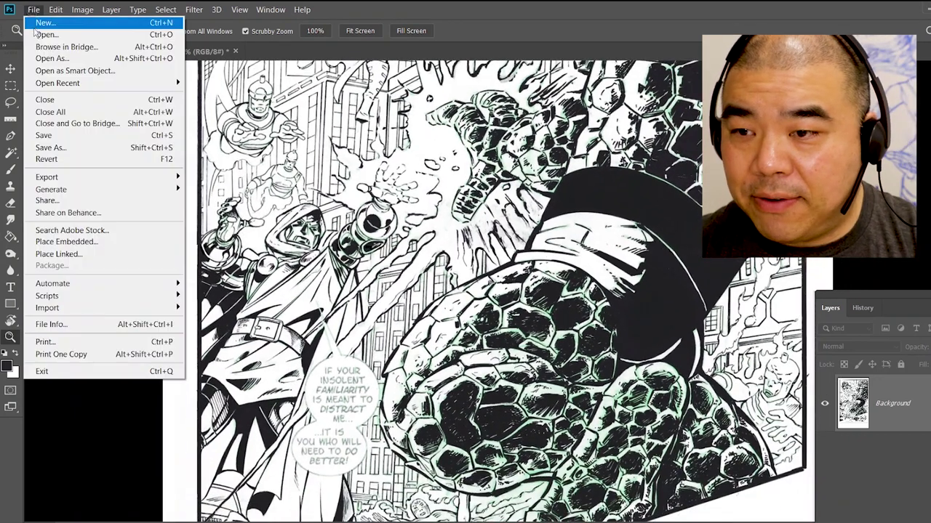
click(52, 149)
text(Walden Connected)
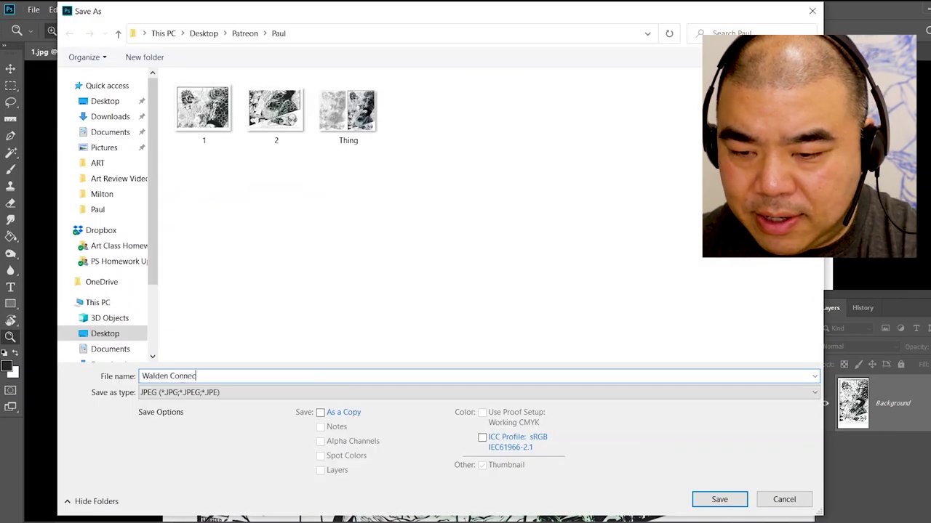
click(721, 502)
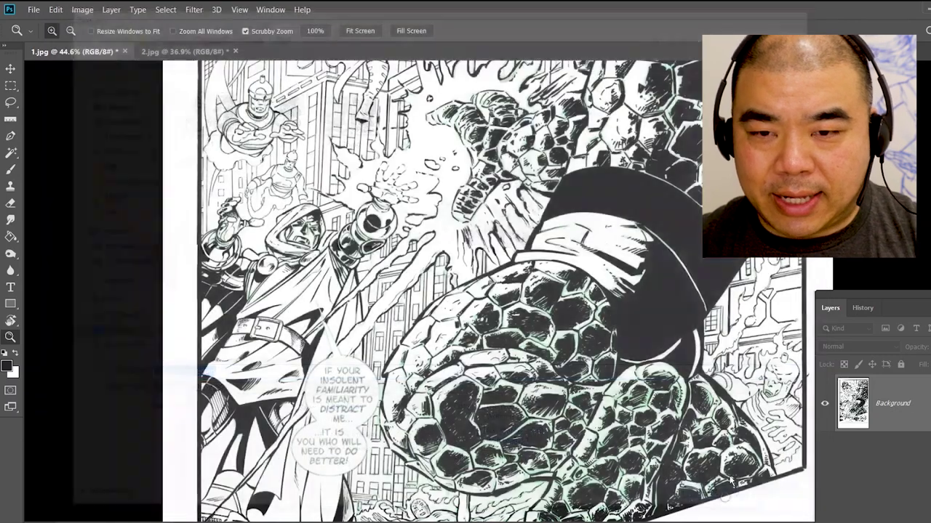
click(654, 85)
key(z)
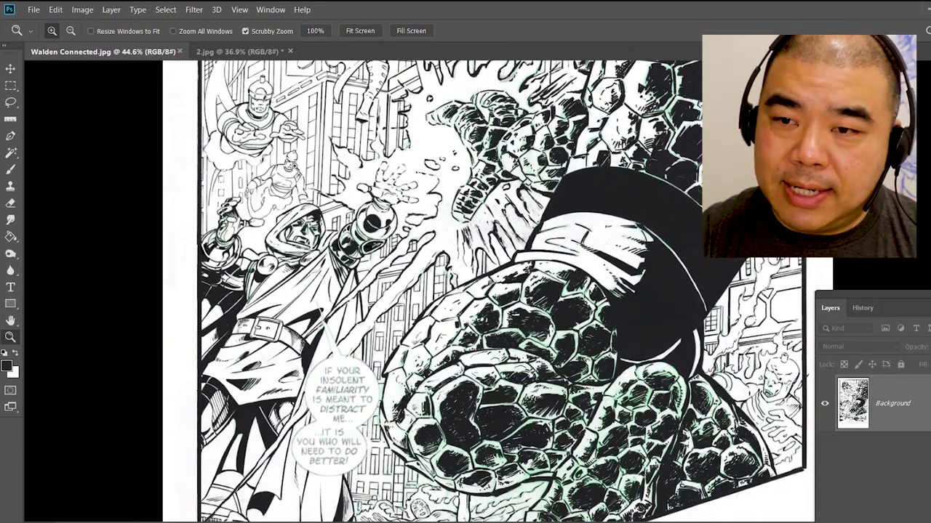
- Close the 2.jpg document without saving its changes
click(240, 52)
click(290, 51)
click(514, 215)
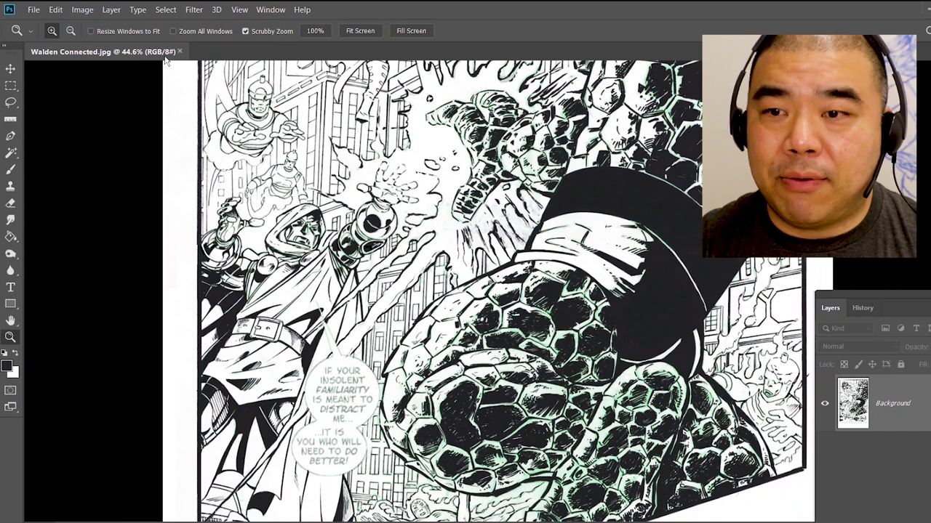
drag(569, 292, 657, 228)
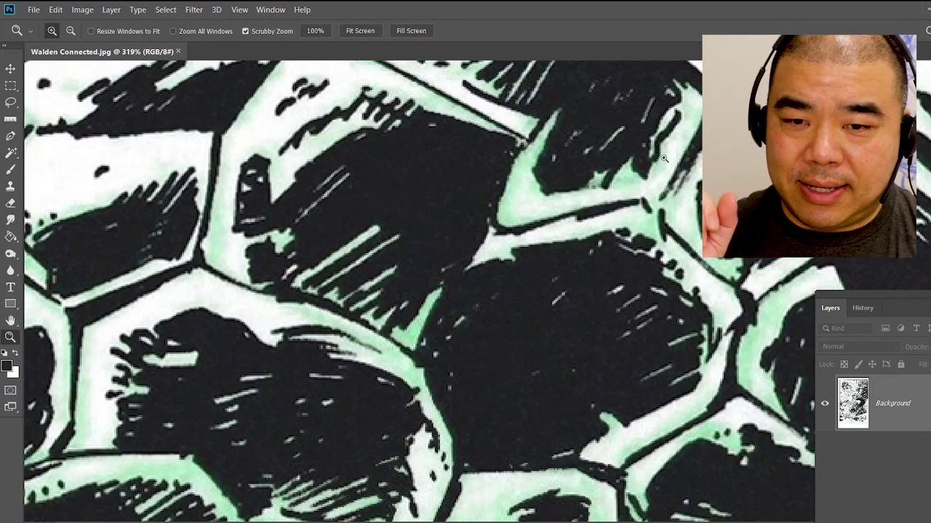
key(e)
drag(523, 212, 536, 201)
key(ctrl+z)
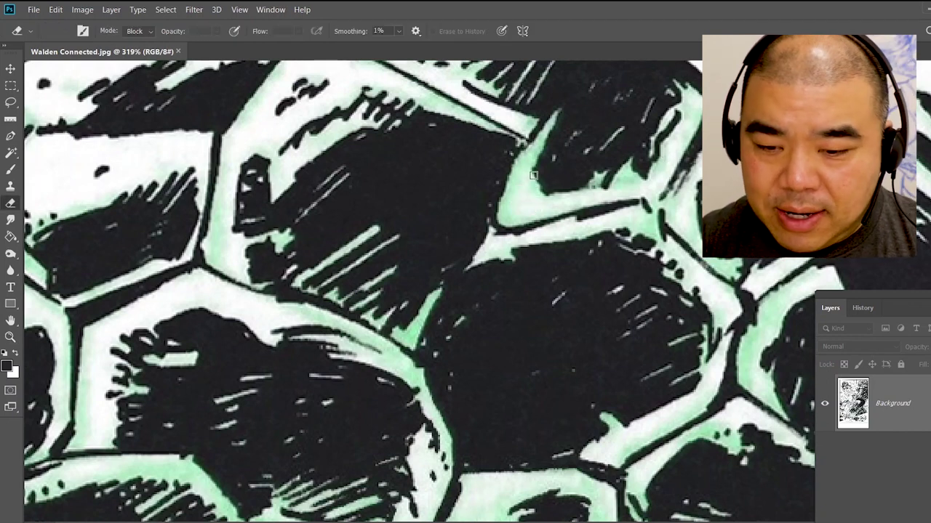
- Try selecting separate green-tinted patches between the black rock shapes using the Magic Wand with Contiguous enabled
key(w)
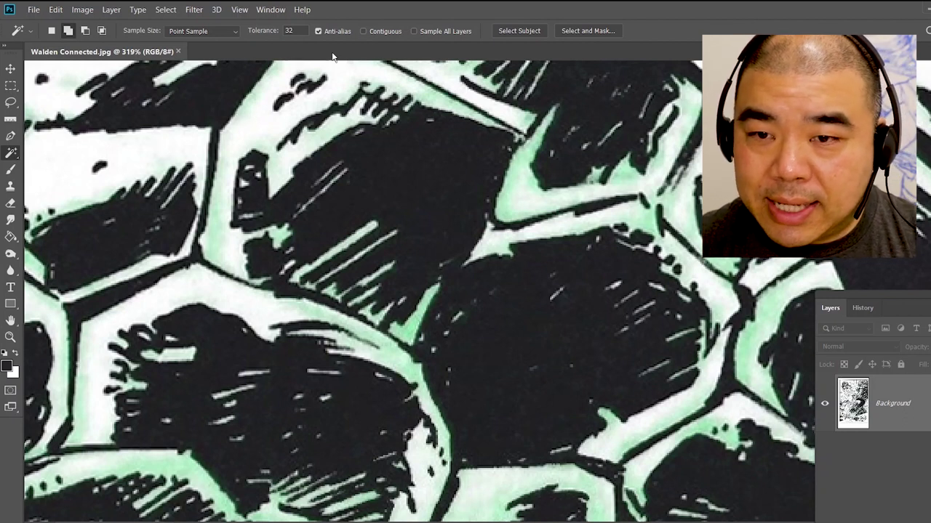
click(512, 176)
click(625, 173)
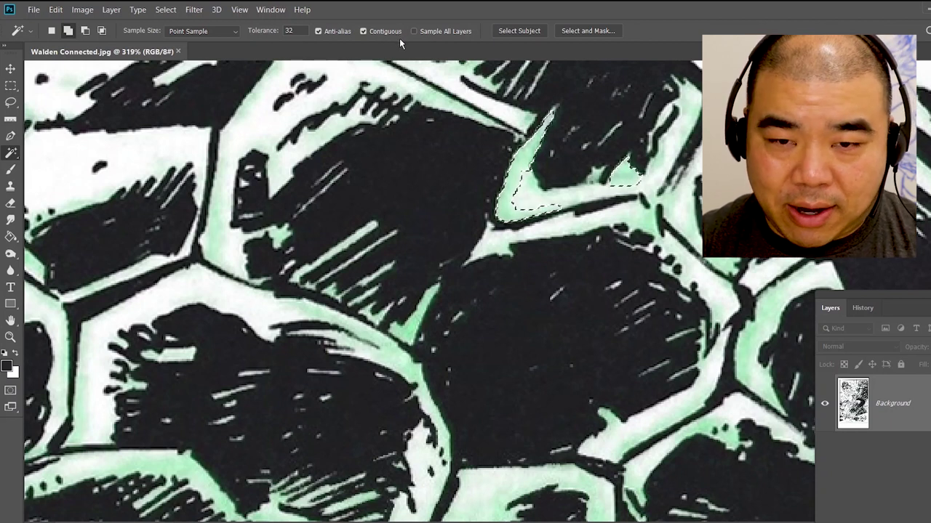
click(216, 236)
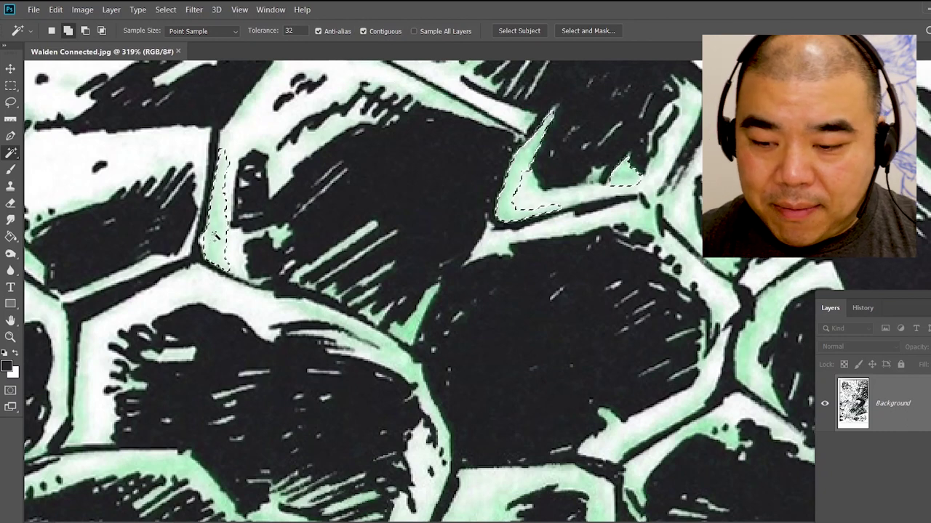
- Select the matching green tint across the whole page using the Magic Wand with Contiguous off and tolerance 32
key(z)
drag(502, 158, 465, 187)
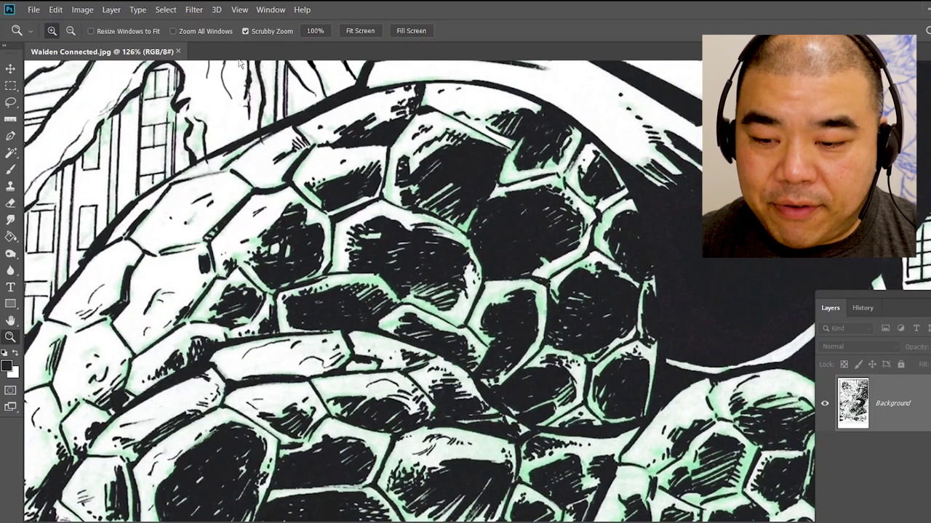
key(w)
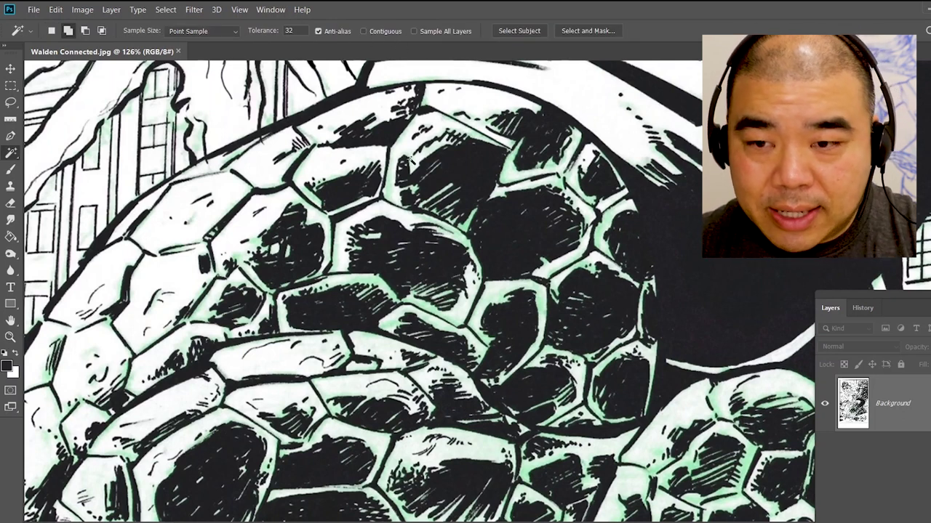
click(311, 197)
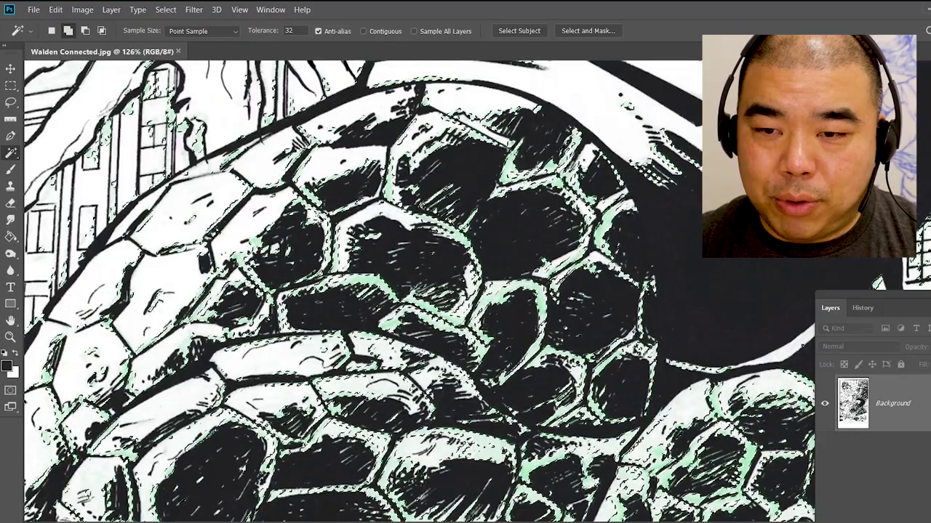
- Fill the selected green tint with white in Normal mode at 100% opacity, and clear the selection
key(z)
drag(572, 232, 488, 232)
drag(600, 439, 644, 269)
drag(540, 380, 655, 271)
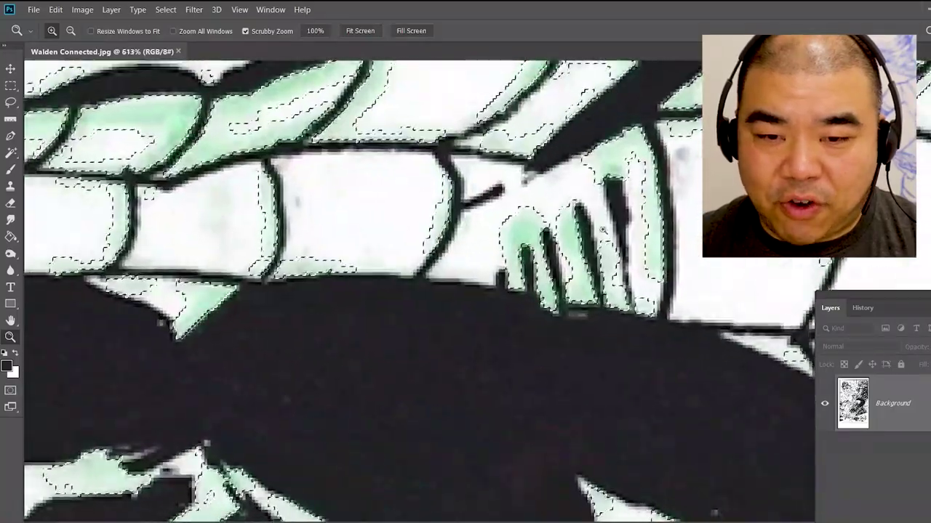
drag(696, 177, 507, 209)
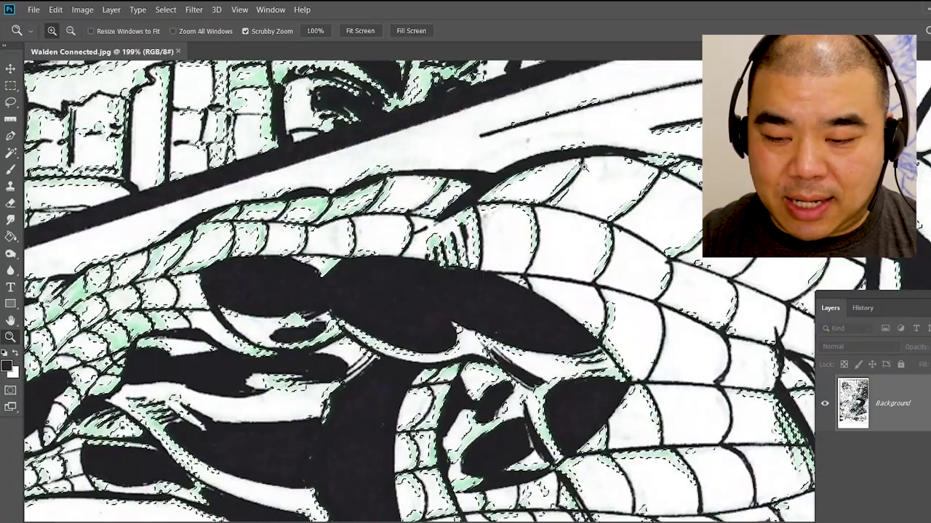
drag(605, 149, 484, 151)
drag(584, 131, 499, 310)
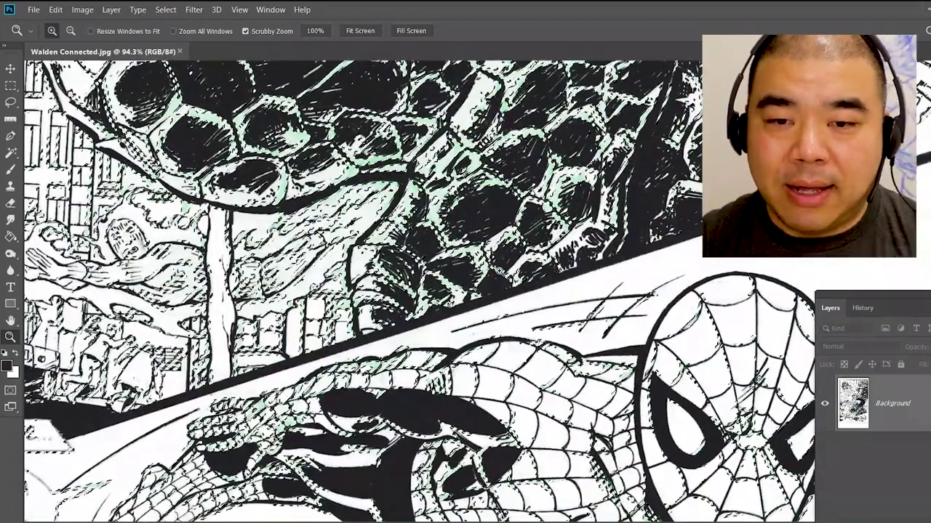
key(shift+F5)
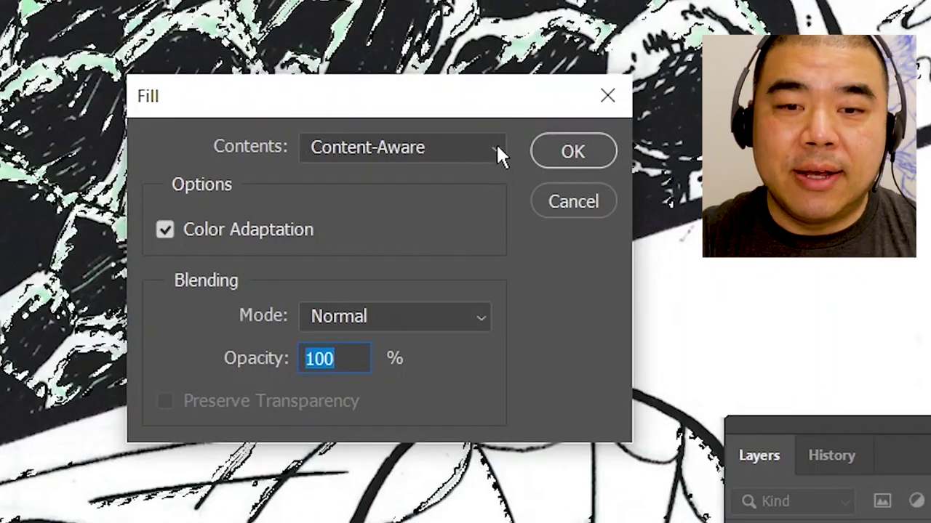
click(497, 151)
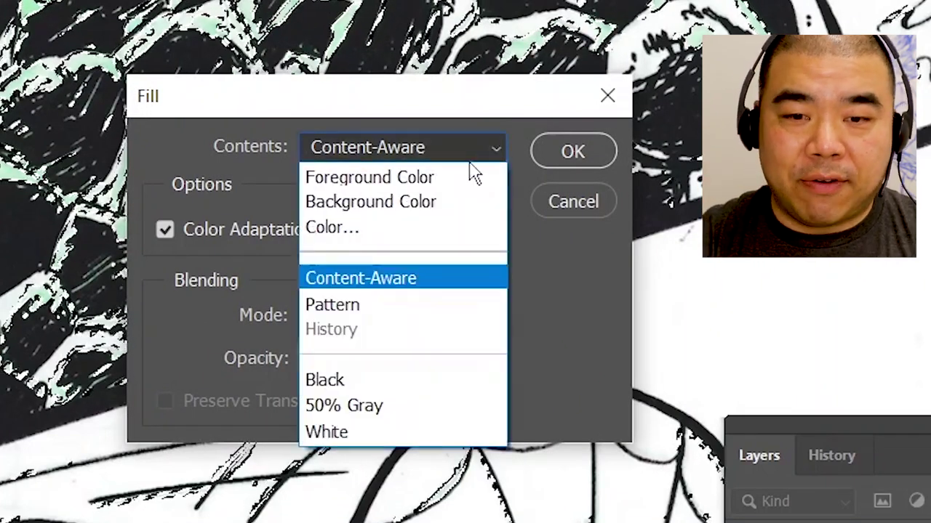
click(338, 430)
click(554, 152)
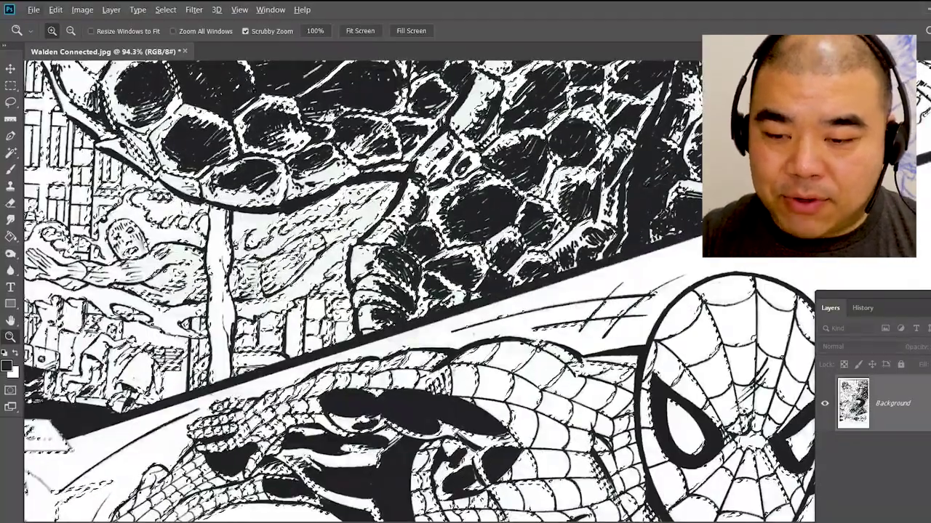
key(ctrl+d)
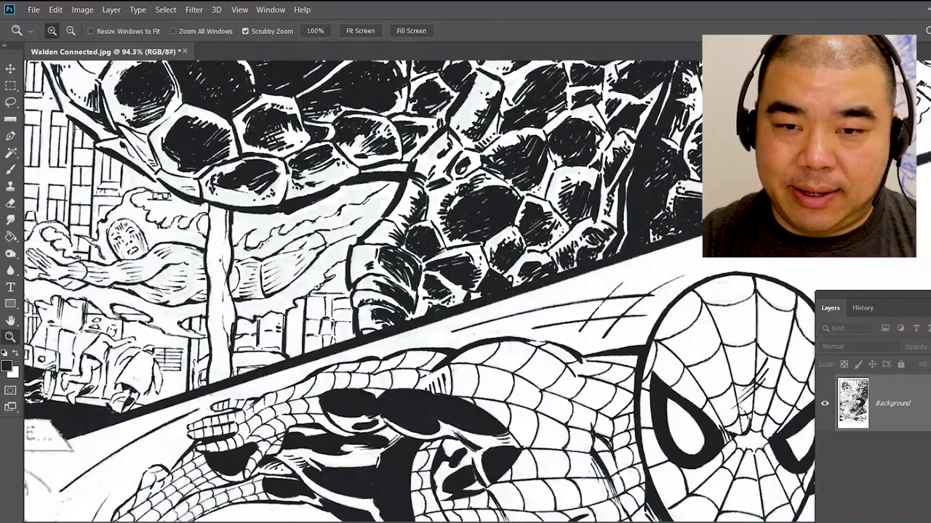
- Examine the line art in the upper part of the page for remaining tint after the white fill
key(ctrl+minus)
drag(436, 219, 380, 462)
drag(627, 209, 658, 520)
drag(625, 80, 688, 257)
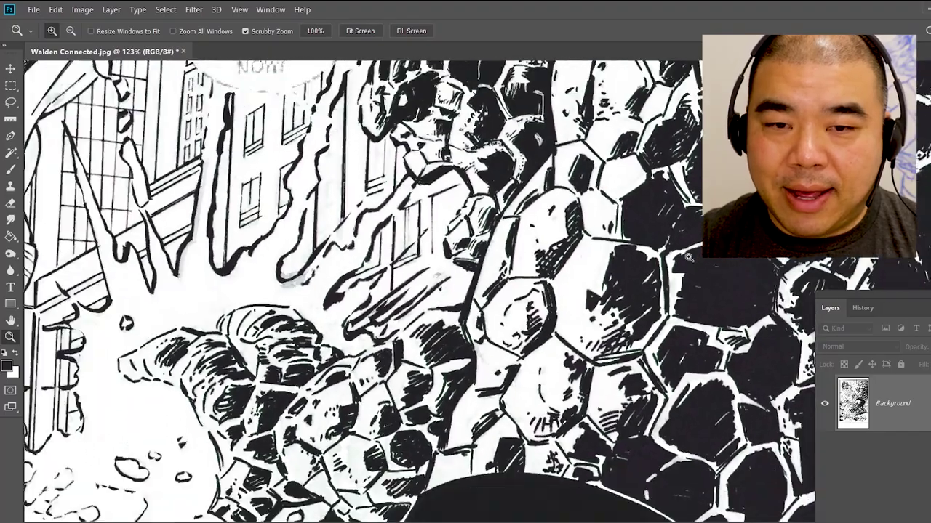
- Compare the page before the Magic Wand selections with the white-filled version through the document history, then restore the latest state
scroll(688, 257, down, 5)
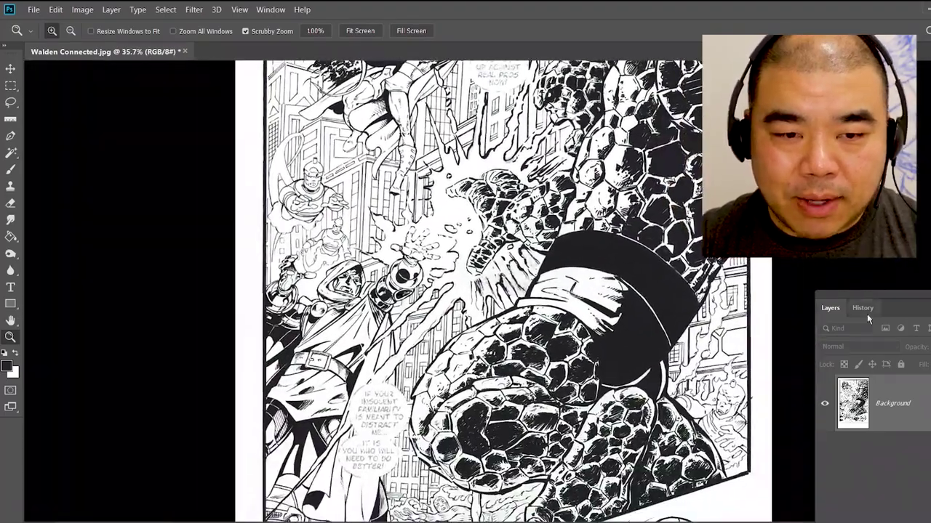
click(863, 308)
click(908, 286)
drag(908, 273, 881, 97)
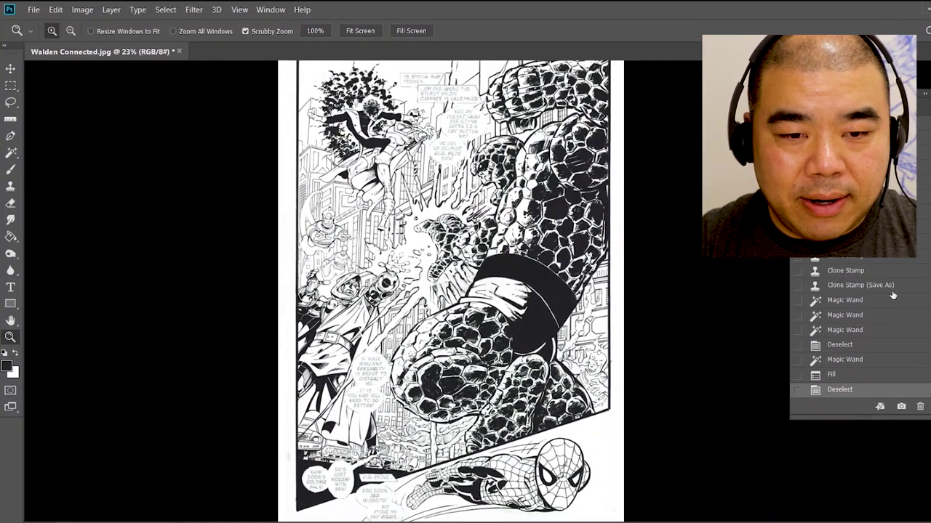
click(850, 288)
drag(692, 273, 805, 265)
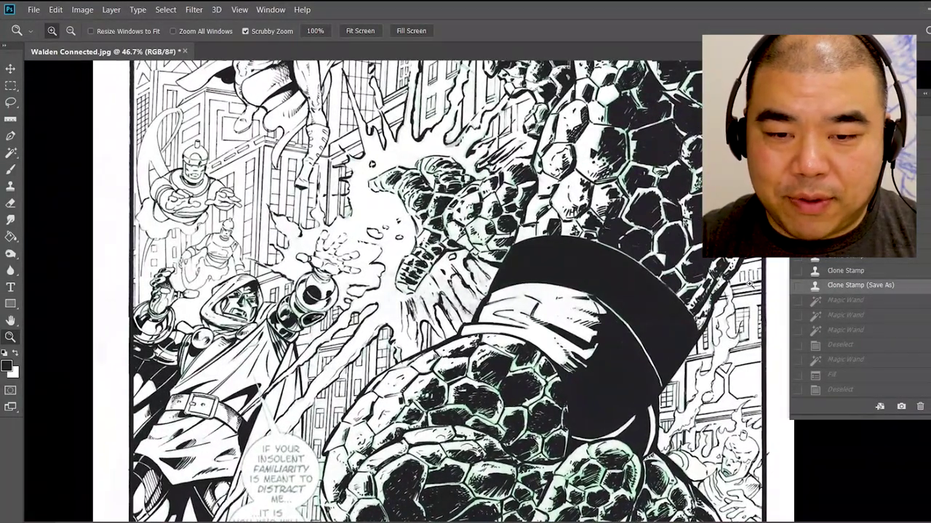
drag(613, 516, 614, 426)
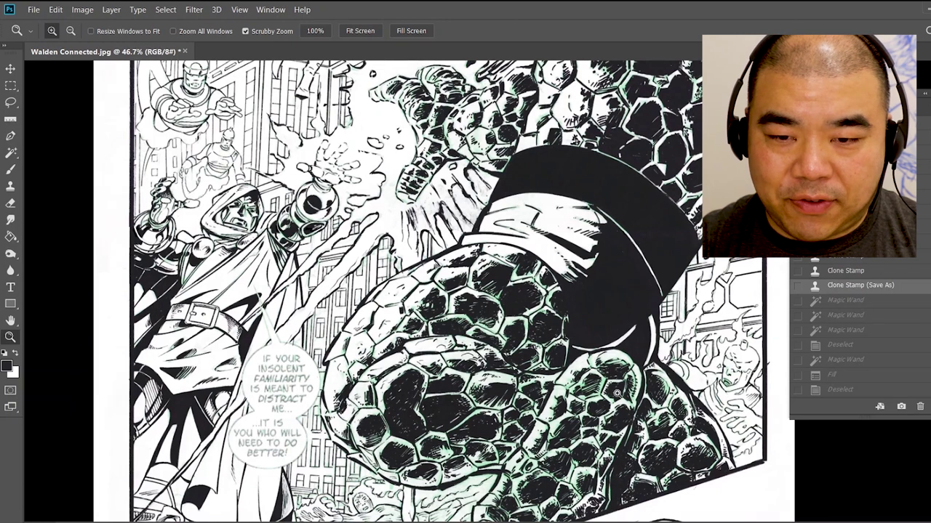
click(854, 391)
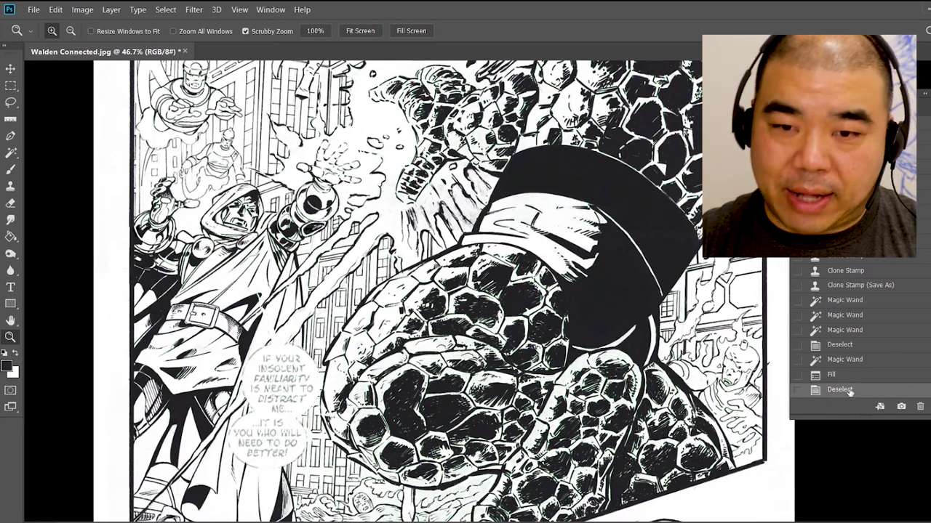
- Save the cleaned page as a separate JPEG named "Walden Connected no blues" in the Paul folder
click(33, 11)
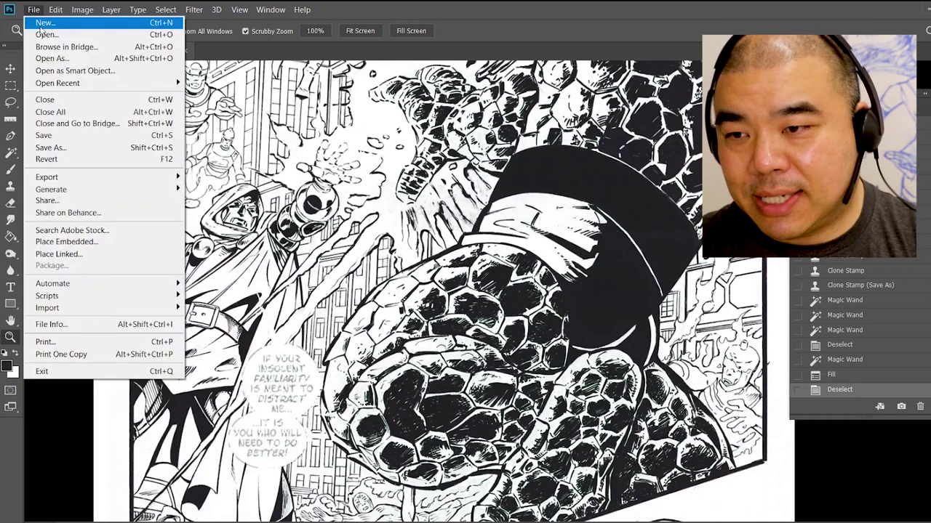
click(62, 148)
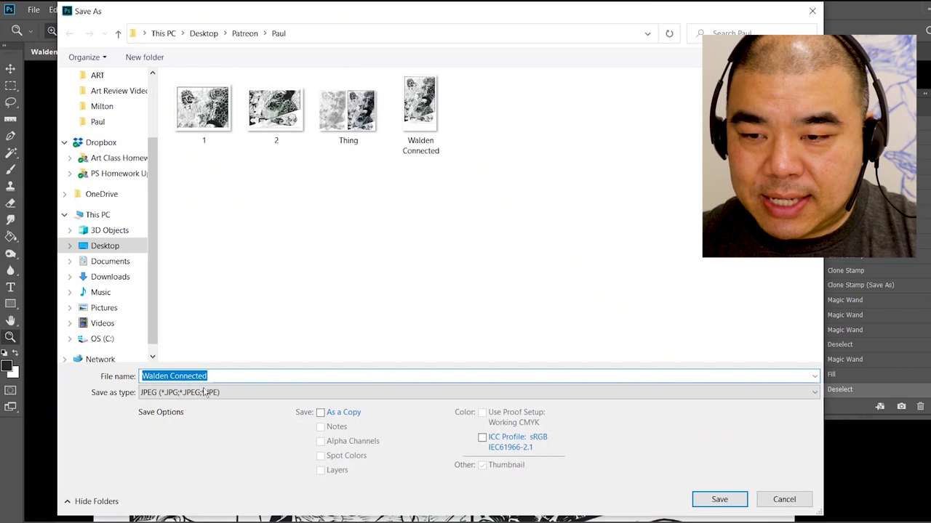
click(222, 376)
text(no blues)
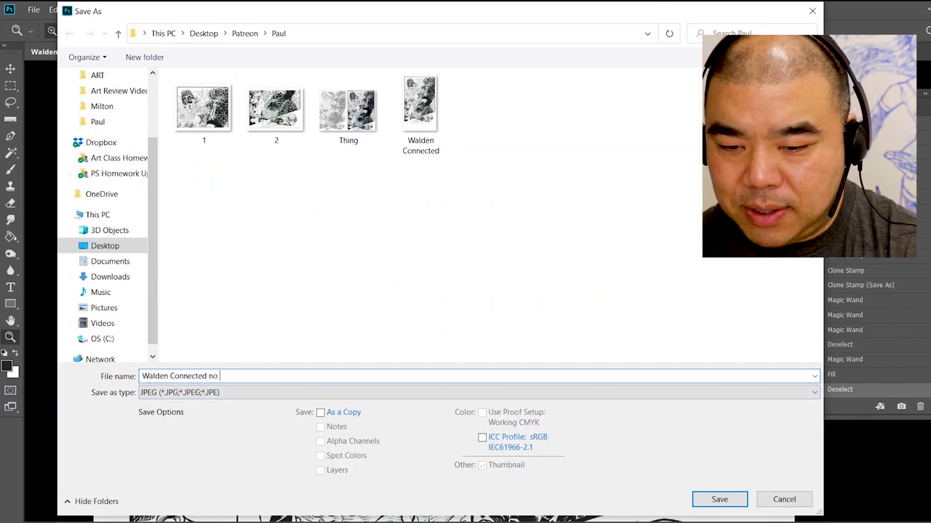
click(718, 500)
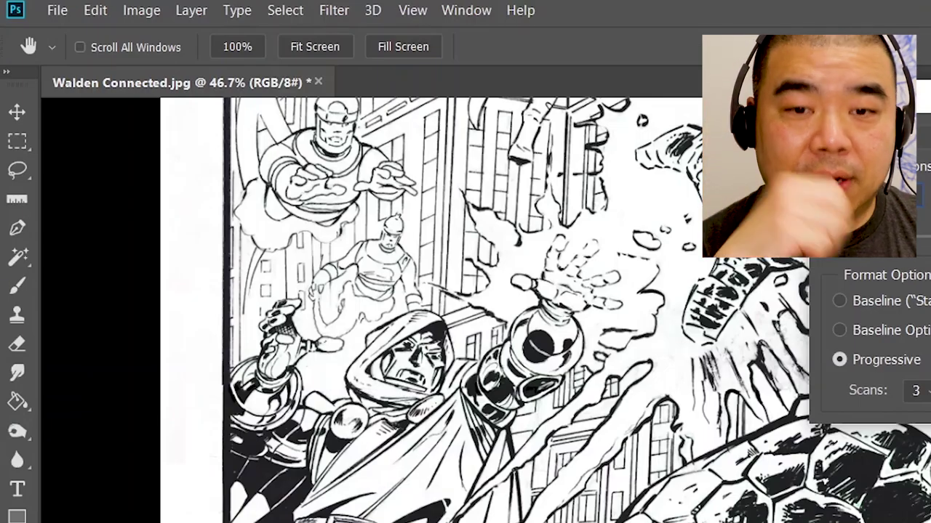
key(Return)
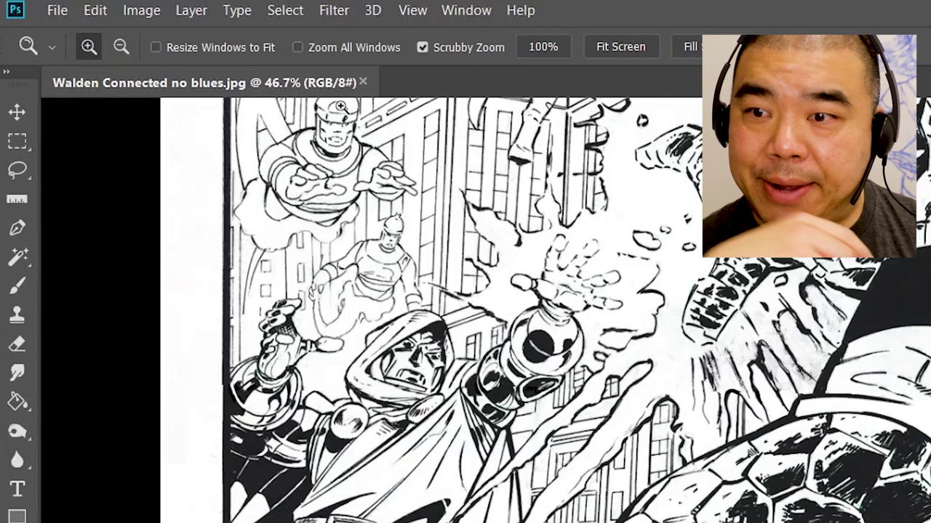
- Convert the image's color mode from RGB to Grayscale
click(143, 11)
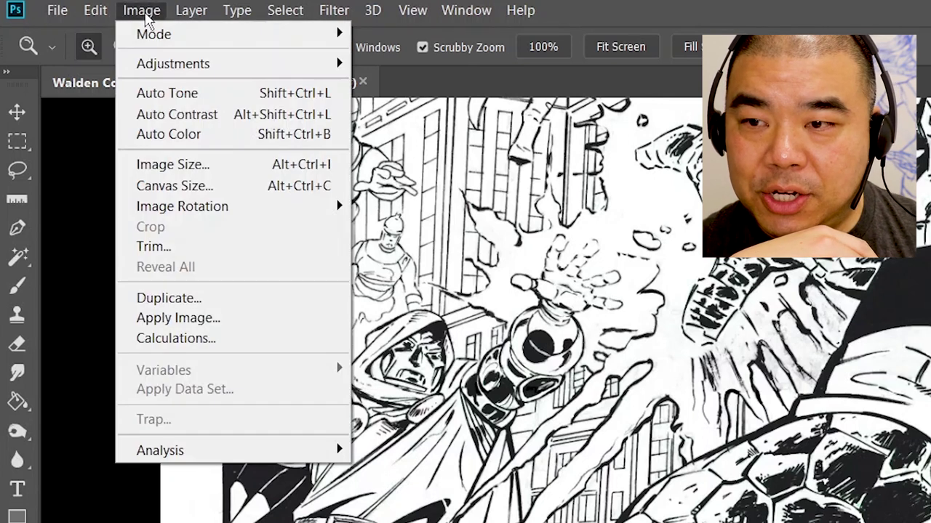
mouse_move(156, 33)
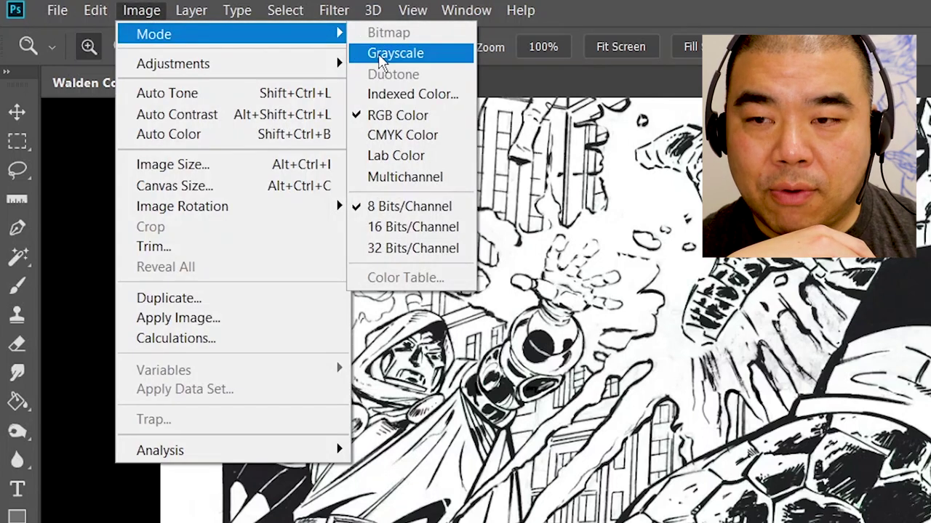
click(377, 54)
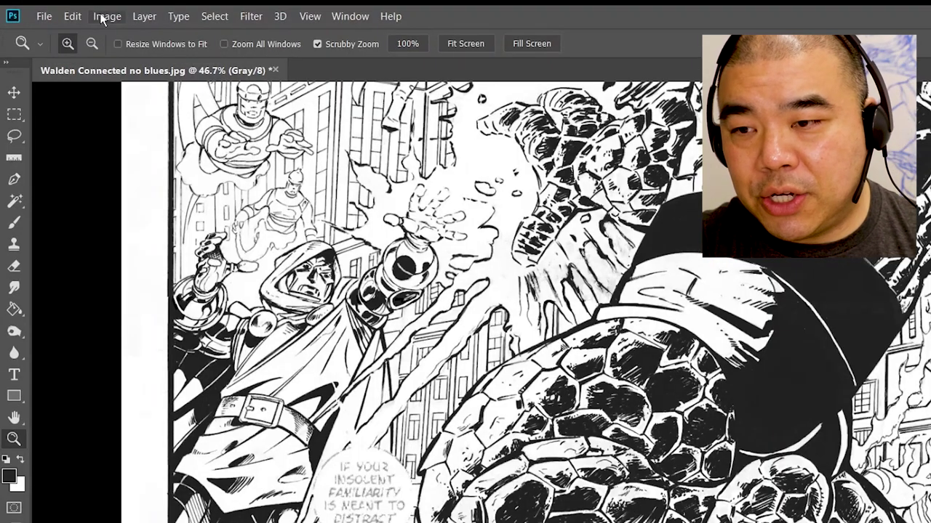
click(79, 10)
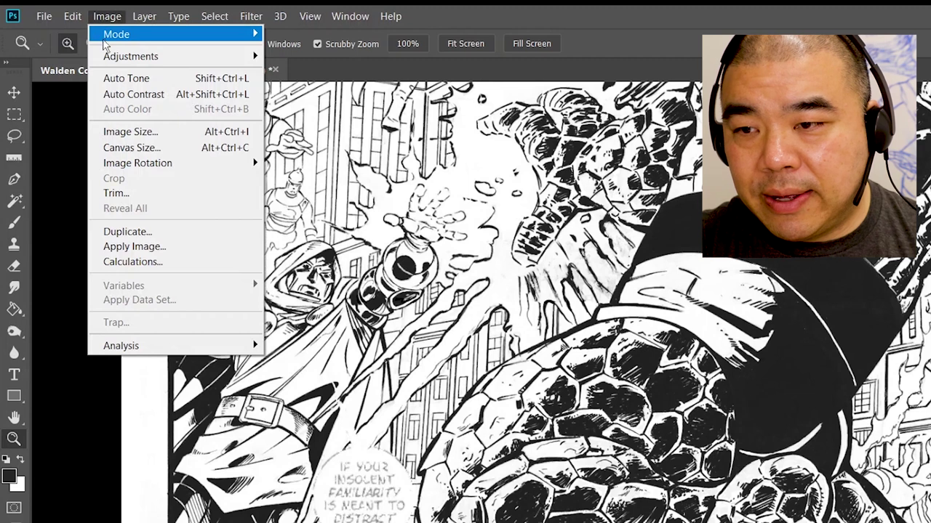
click(130, 132)
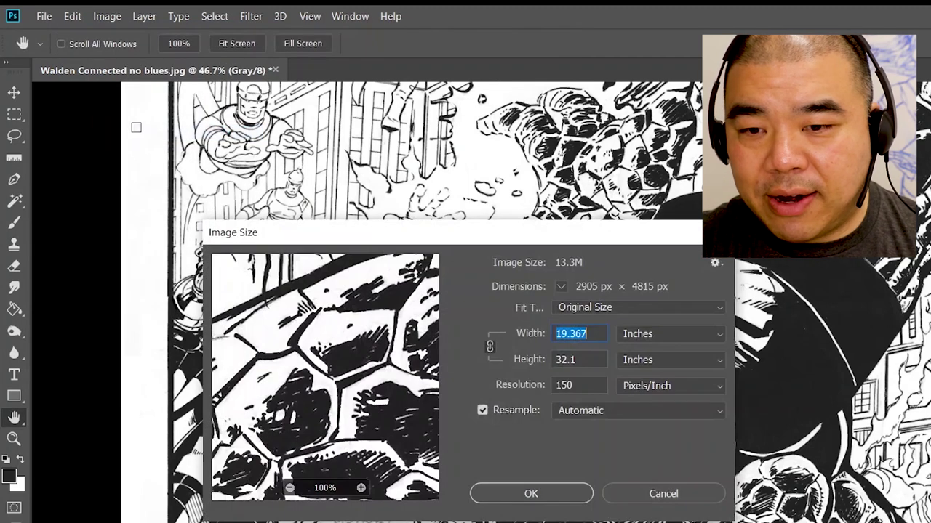
click(594, 386)
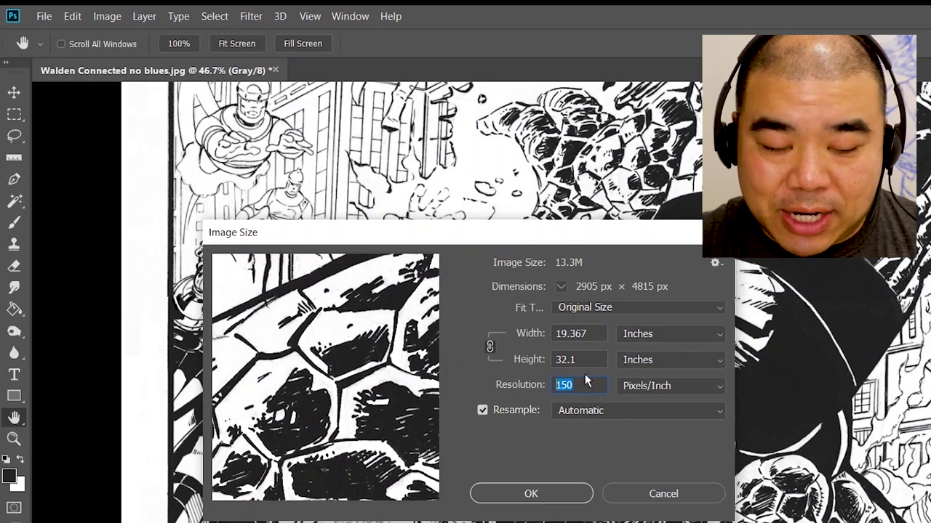
text(600)
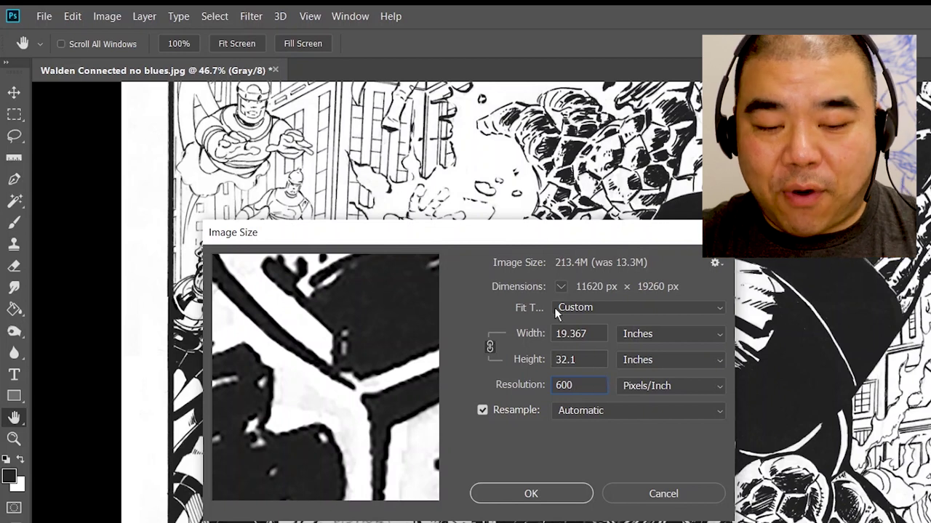
double_click(589, 385)
text(400)
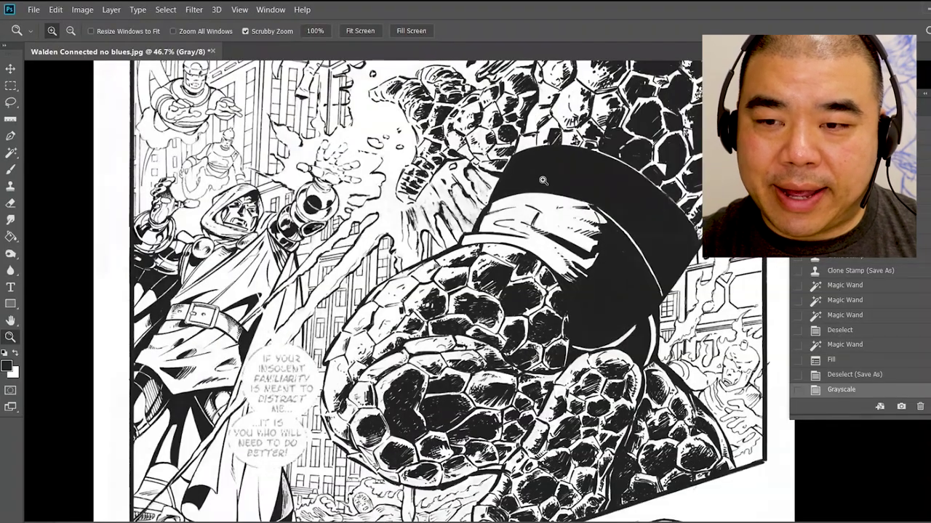
- Resize the image to a width of 5 inches with linked proportions and Automatic resampling
click(83, 9)
click(106, 99)
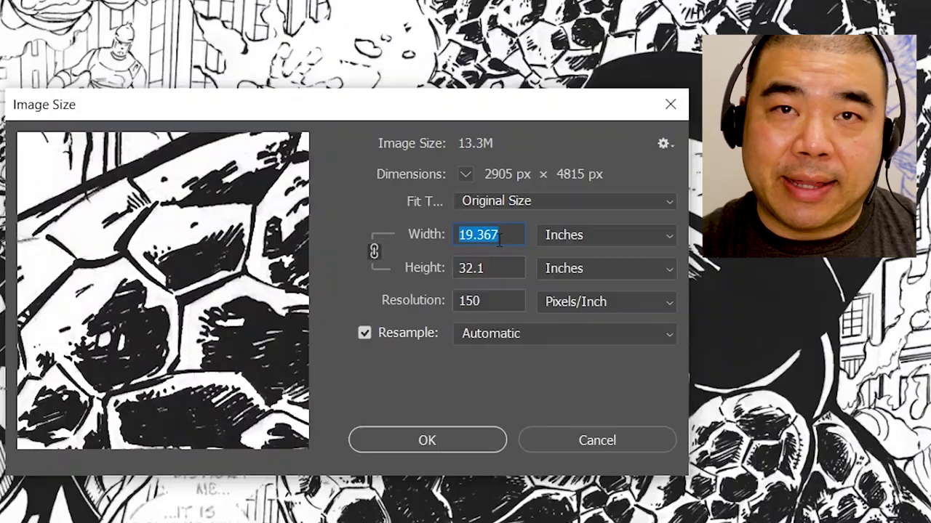
drag(515, 231, 445, 231)
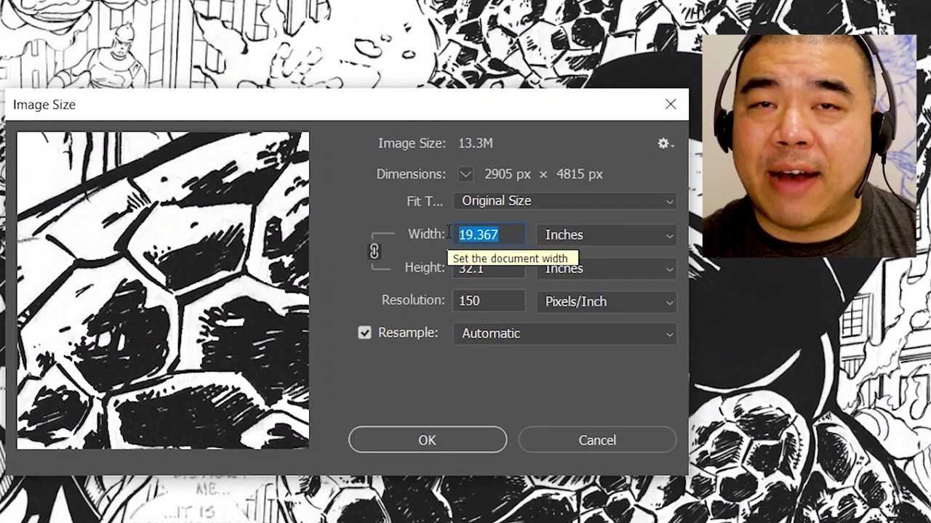
text(5)
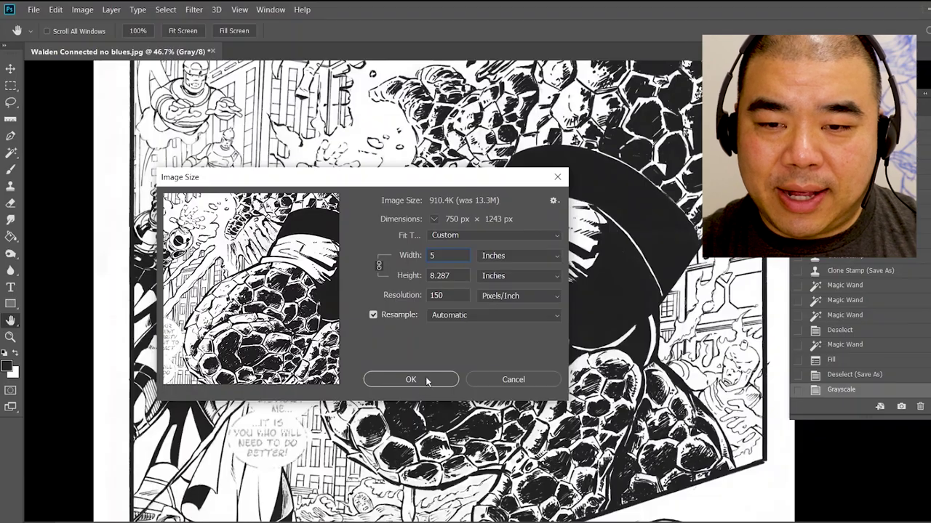
click(410, 379)
- Crop the page to a rectangular selection just outside the artwork's border, cutting the blank strip underneath, and clear the selection
key(z)
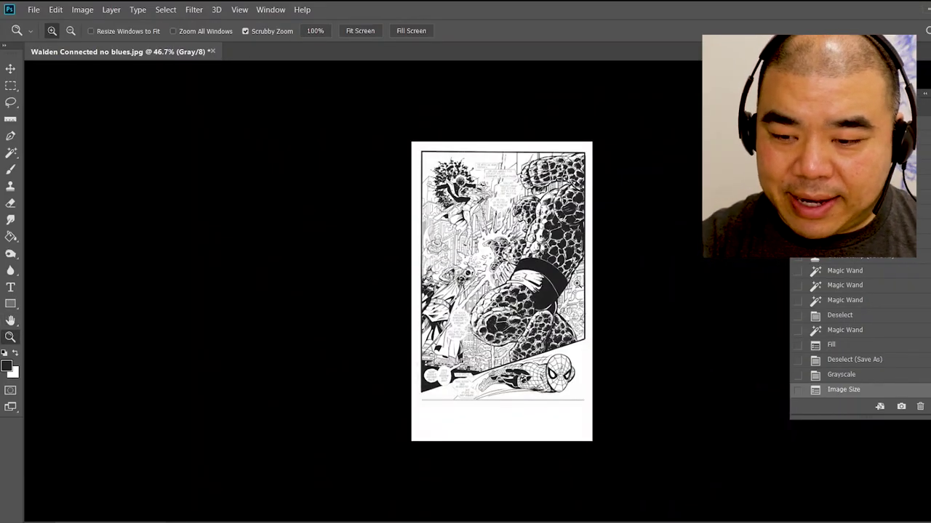
drag(618, 245, 654, 214)
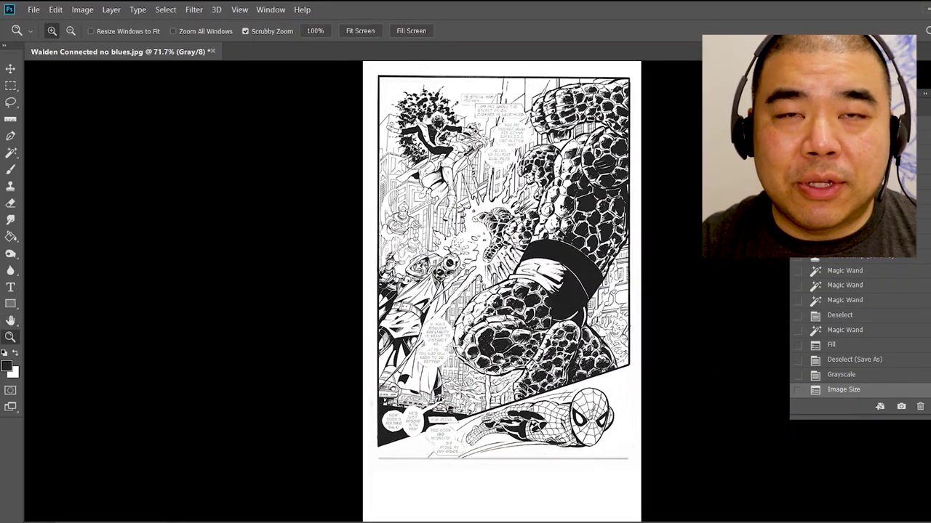
click(10, 85)
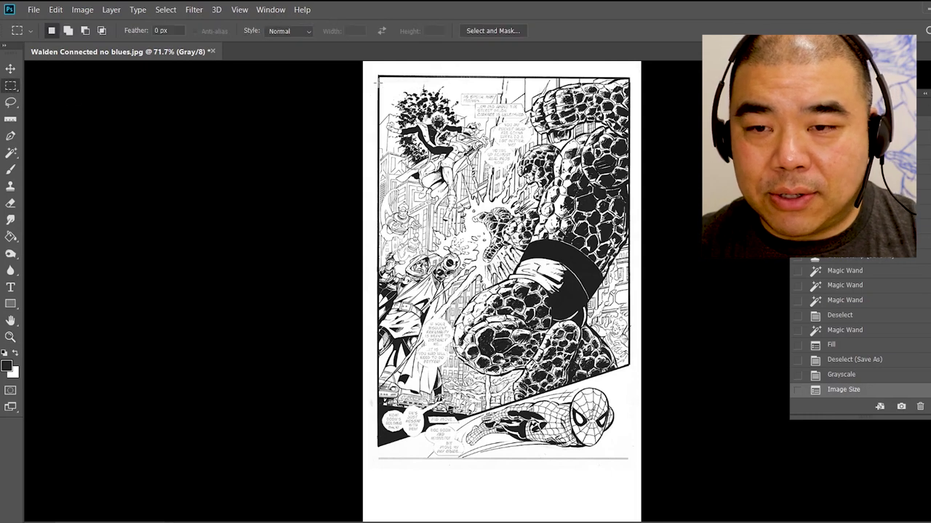
drag(372, 72, 636, 465)
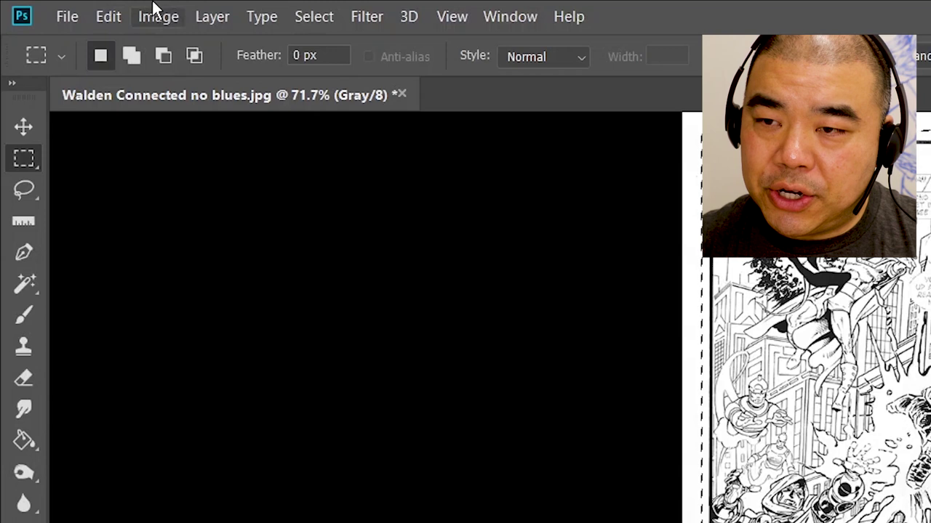
click(81, 11)
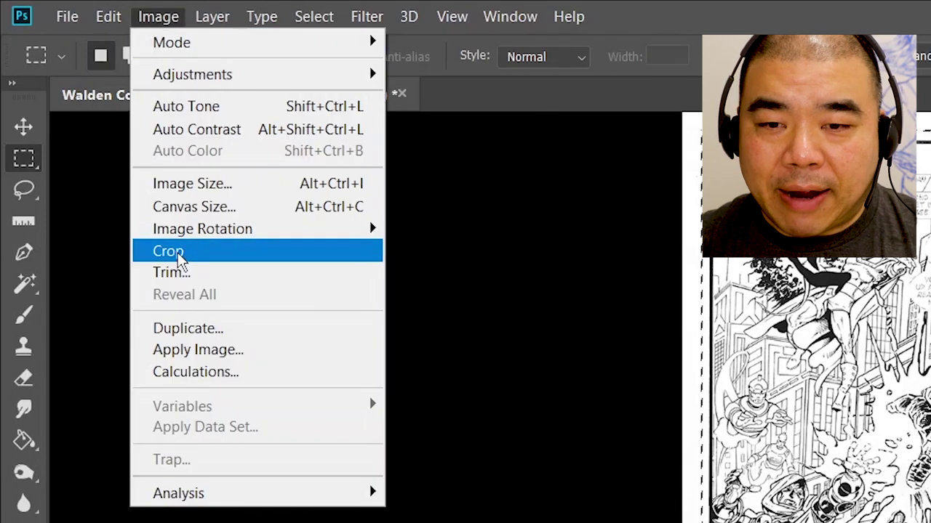
click(177, 252)
key(ctrl+d)
- Examine the line art of the resized and cropped page up close and as a whole
key(z)
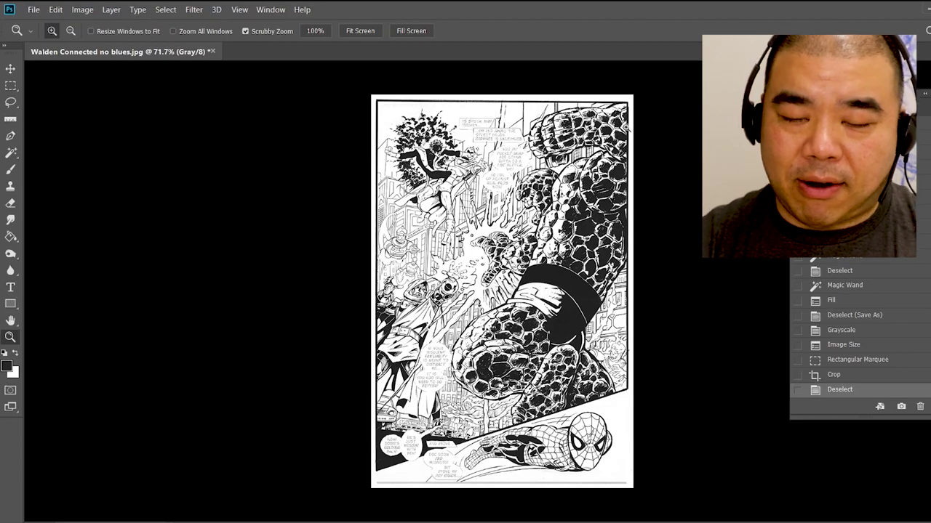
drag(612, 209, 655, 168)
drag(752, 362, 633, 153)
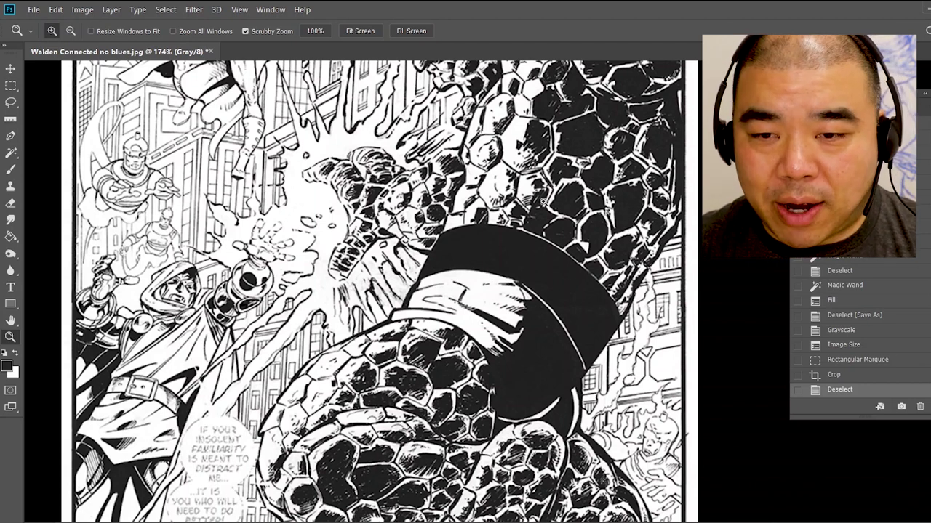
drag(634, 206, 567, 206)
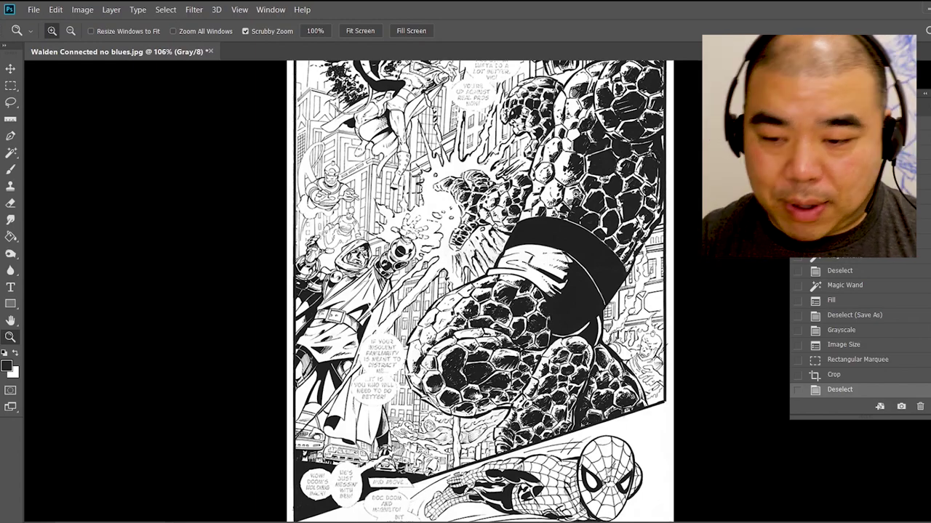
alt+click(617, 168)
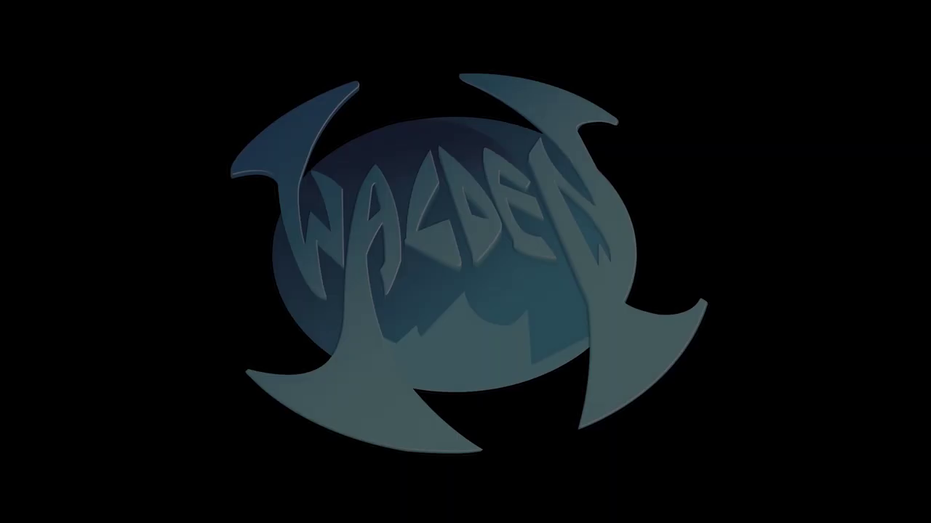